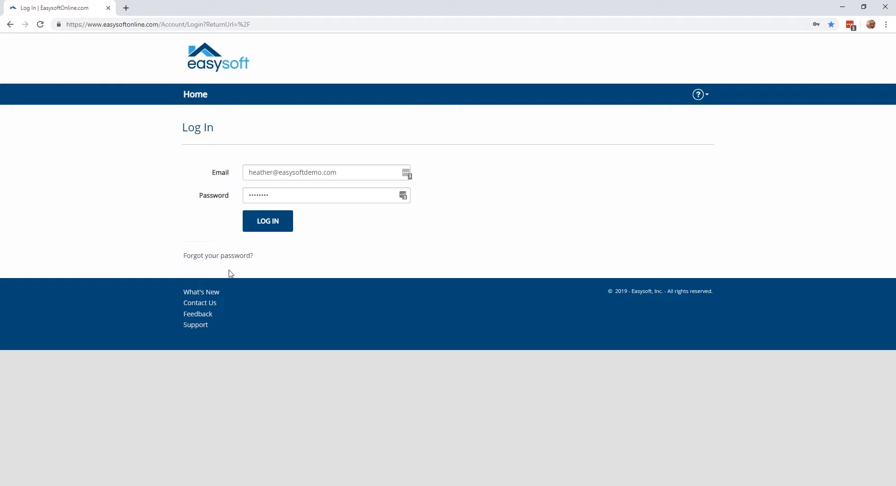
Open What's New from the login page, look through the May 12, 2019 release notes, and close the page.
left_click(206, 296)
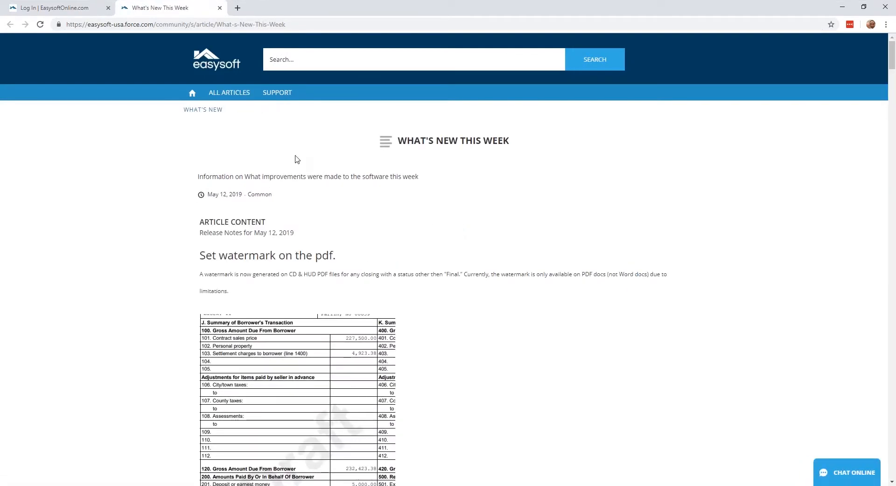
scroll(315, 223, "down", 2)
scroll(315, 222, "down", 4)
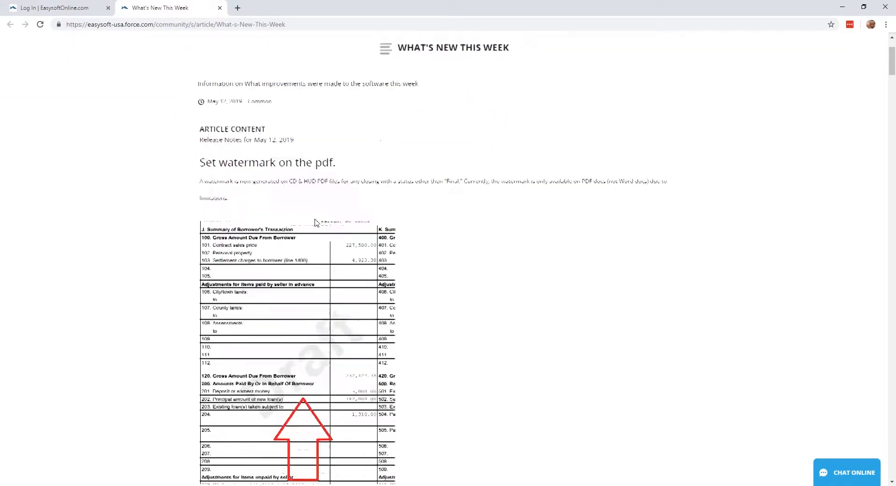
scroll(315, 222, "up", 3)
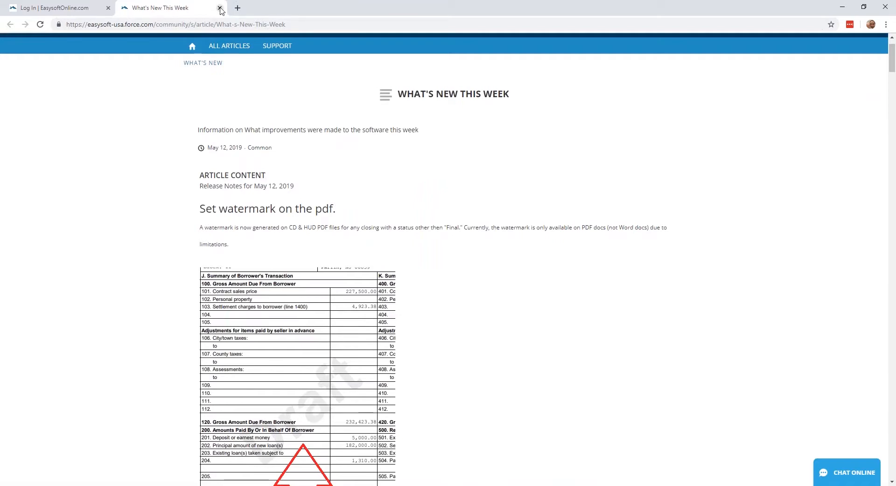
left_click(220, 8)
View the Contact Us details, the product feedback form and the Support page, closing each page after viewing.
left_click(204, 304)
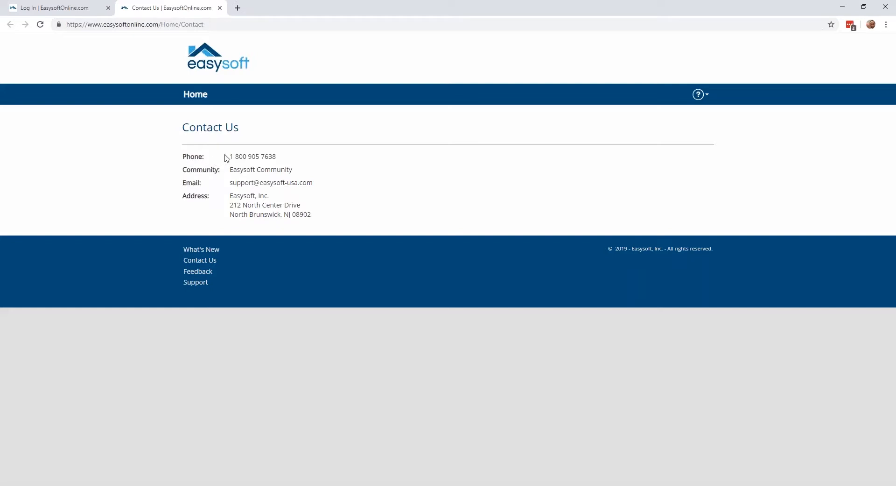
left_click(220, 8)
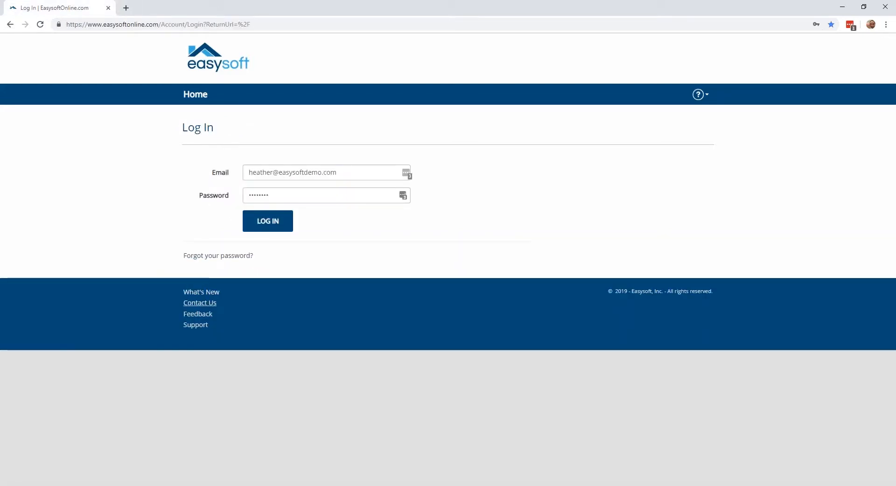
left_click(198, 314)
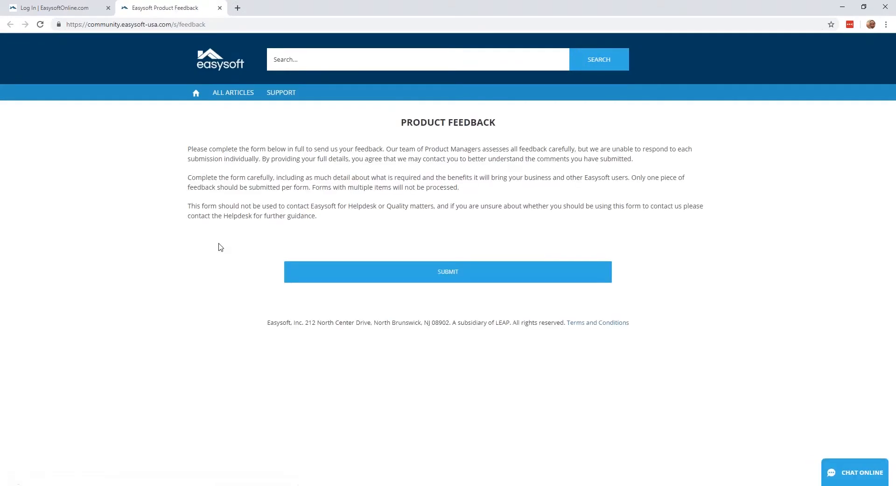
scroll(218, 248, "down", 3)
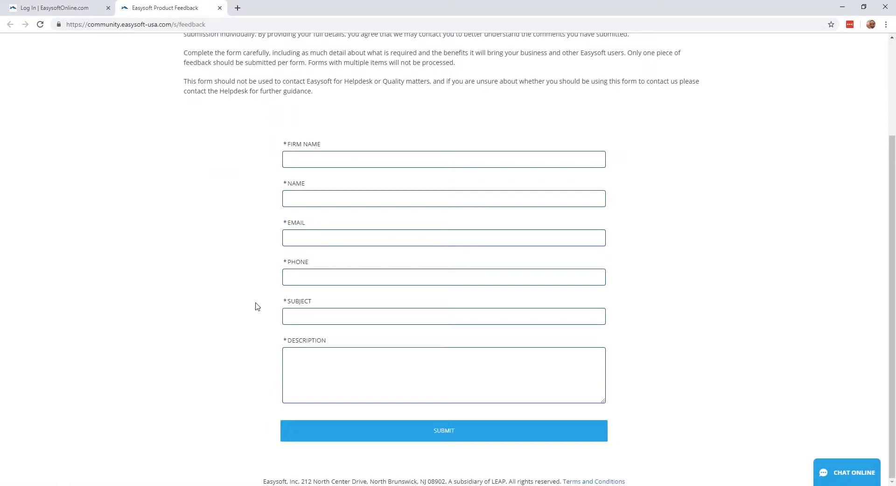
left_click(220, 7)
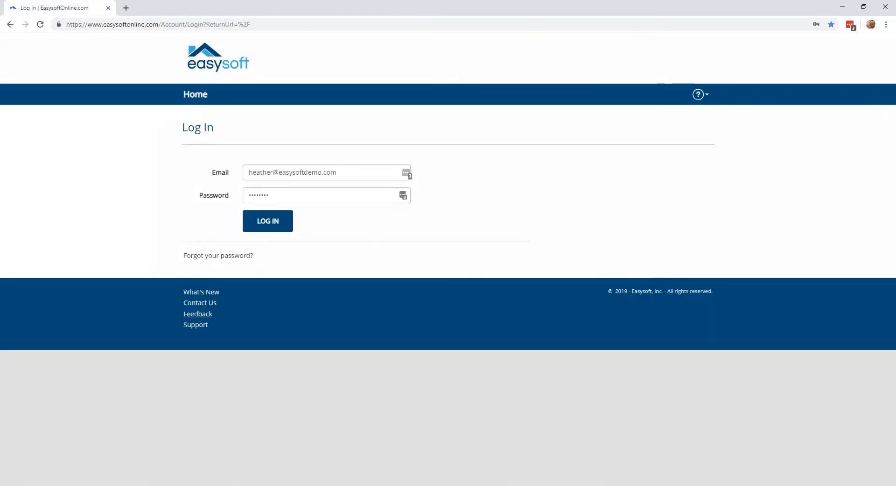
left_click(195, 324)
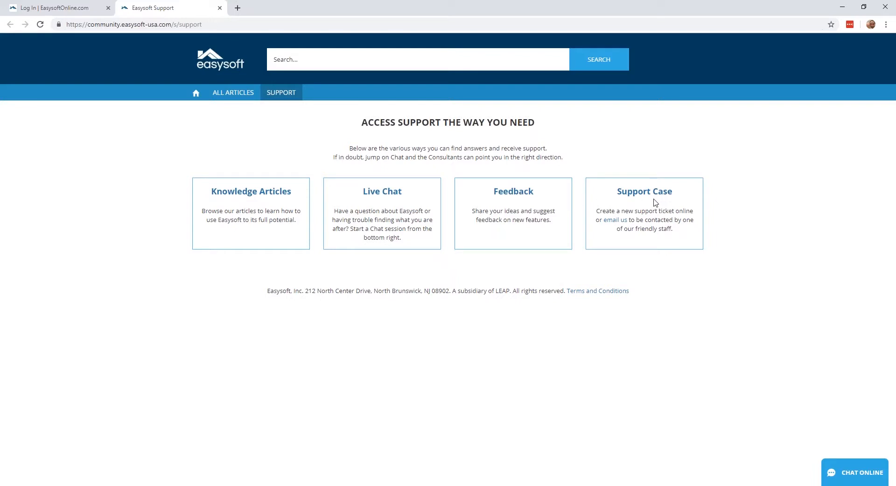
left_click(220, 9)
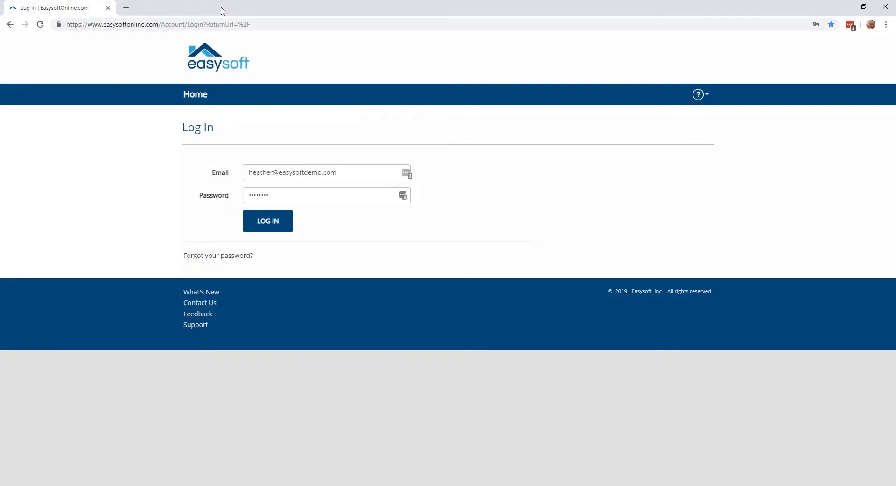
Log in with the prefilled credentials and open the account settings.
left_click(260, 229)
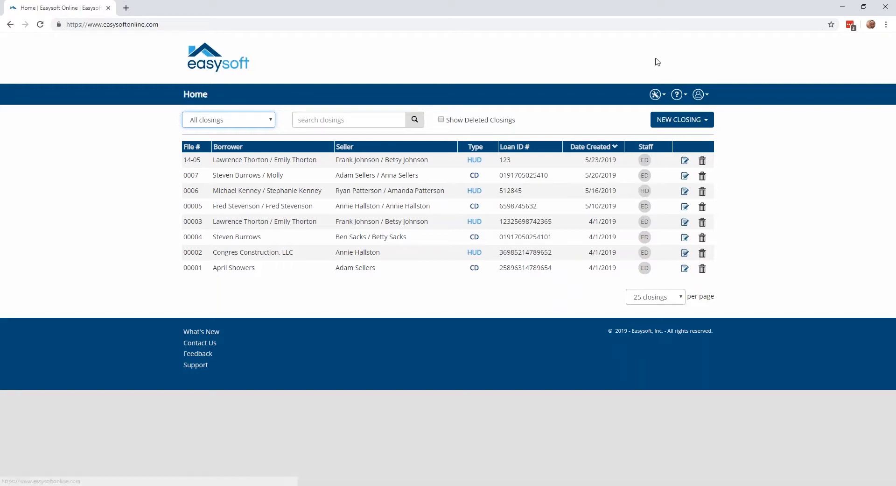
left_click(696, 94)
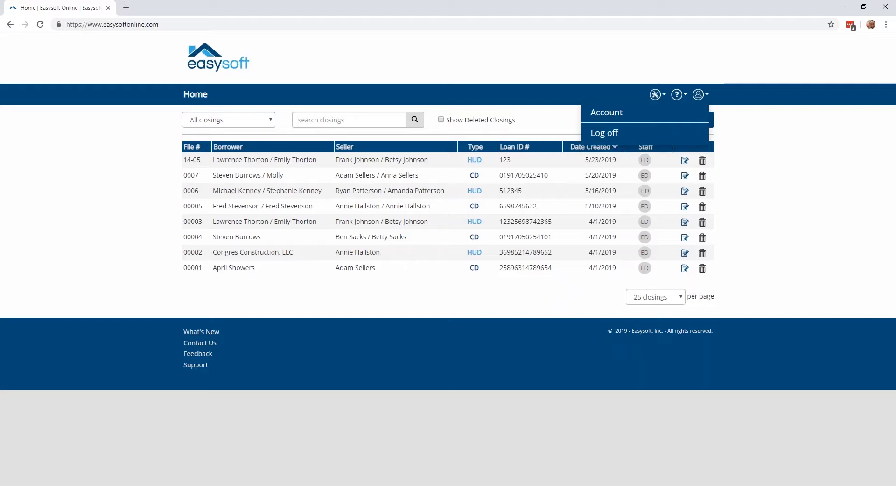
left_click(621, 115)
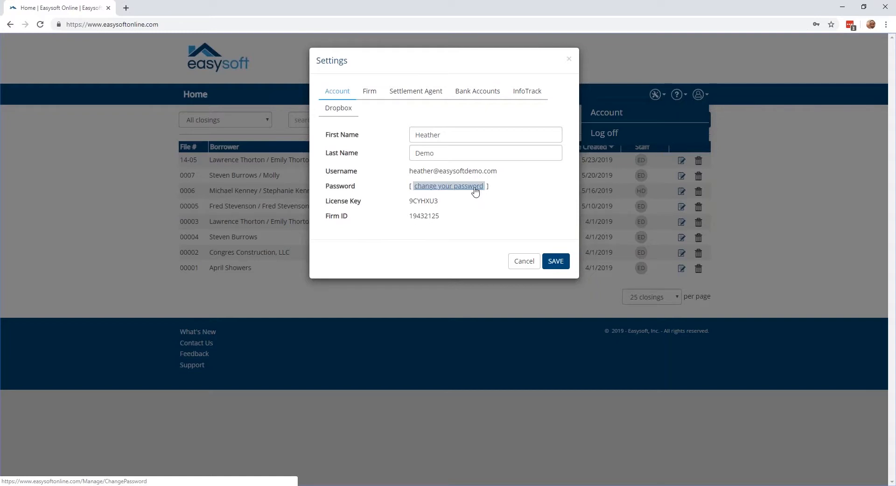
Review the Firm, Settlement Agent, Bank Accounts, InfoTrack and Dropbox settings, and close the settings without saving.
left_click(370, 93)
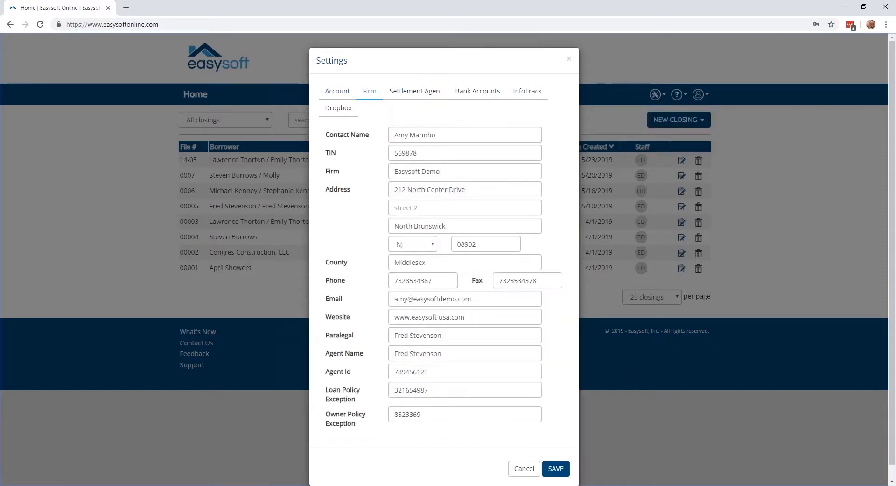
left_click(400, 91)
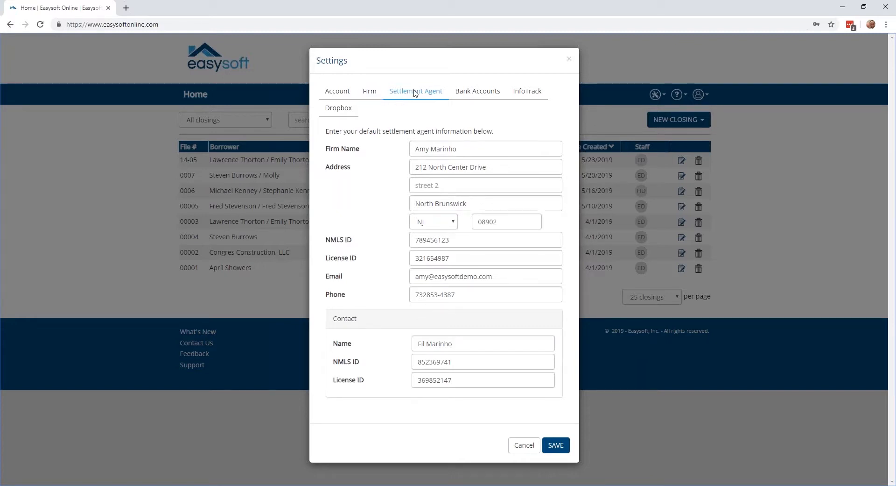
left_click(476, 92)
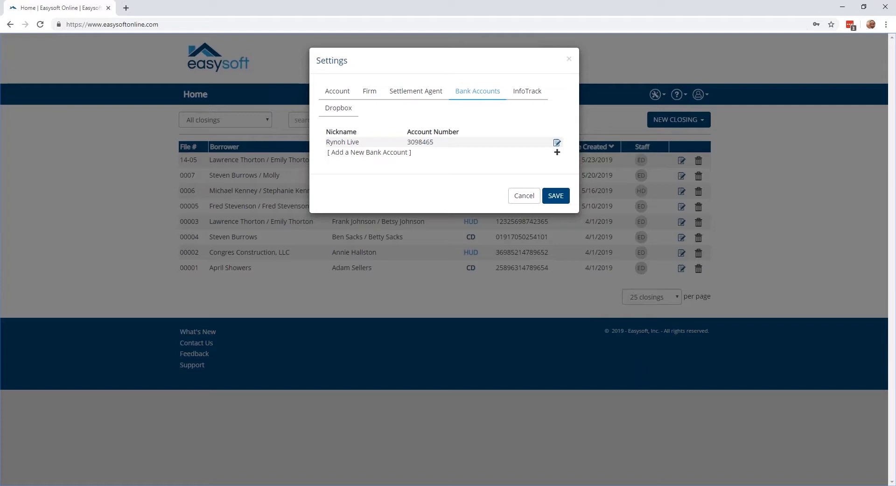
left_click(522, 96)
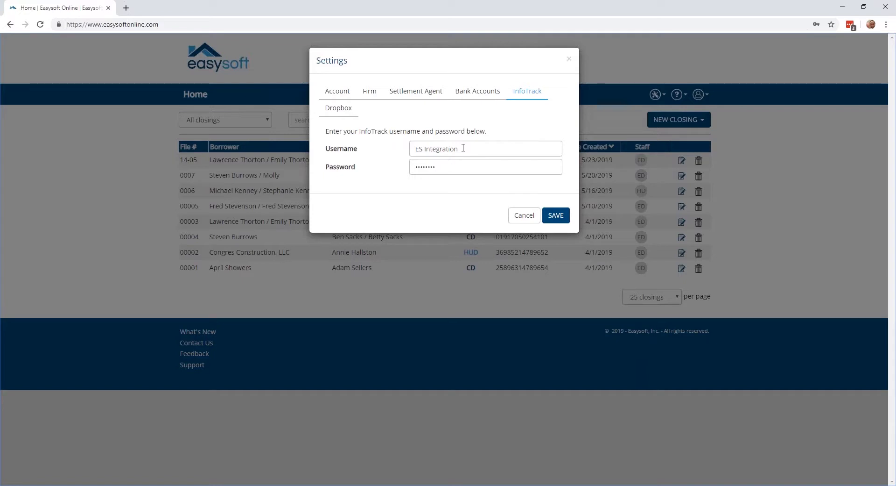
left_click(341, 109)
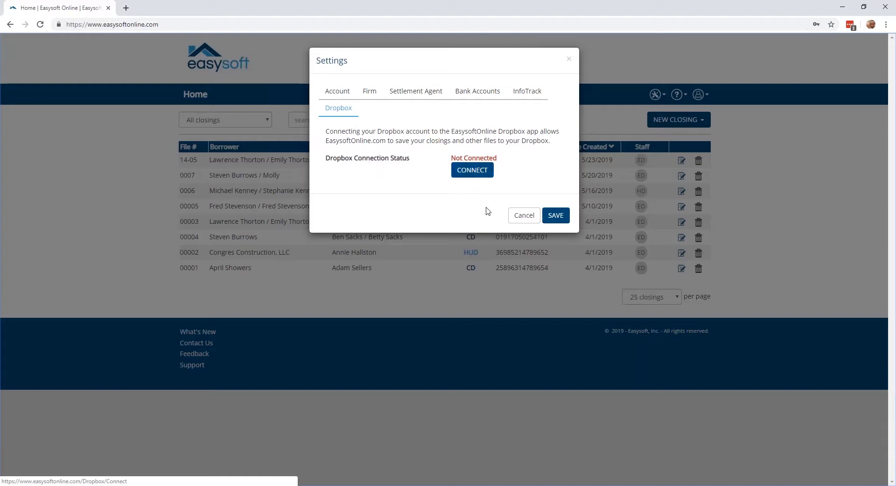
left_click(522, 217)
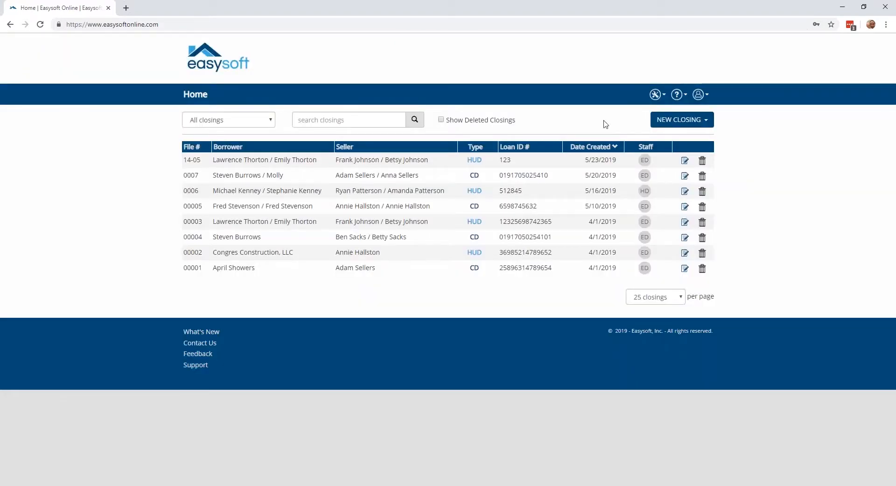
Open the address book, examine the category options of a new entry, and cancel the entry.
left_click(657, 95)
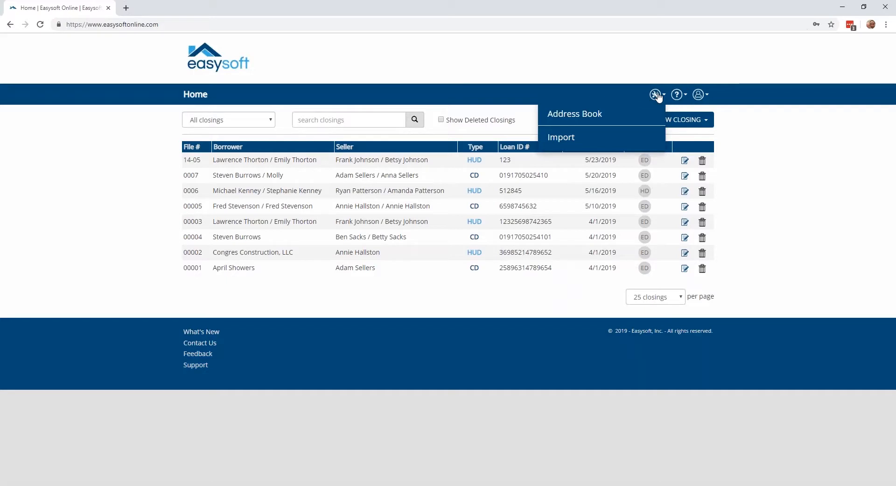
left_click(582, 116)
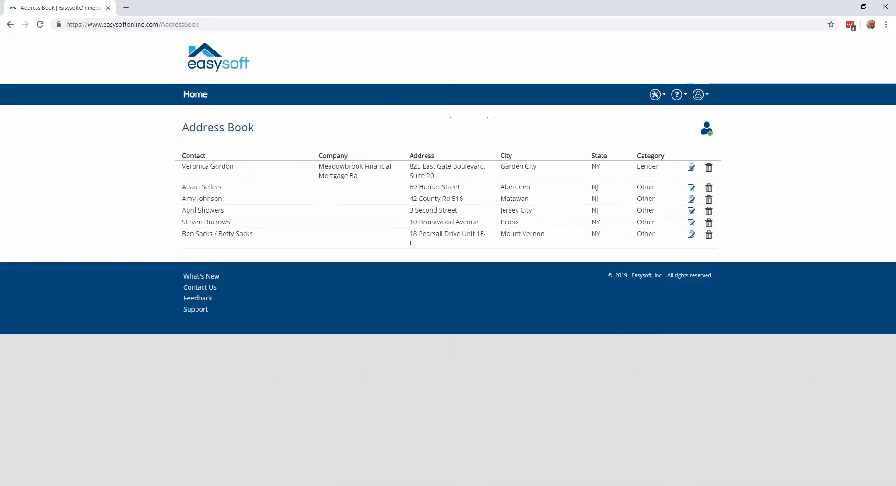
left_click(707, 129)
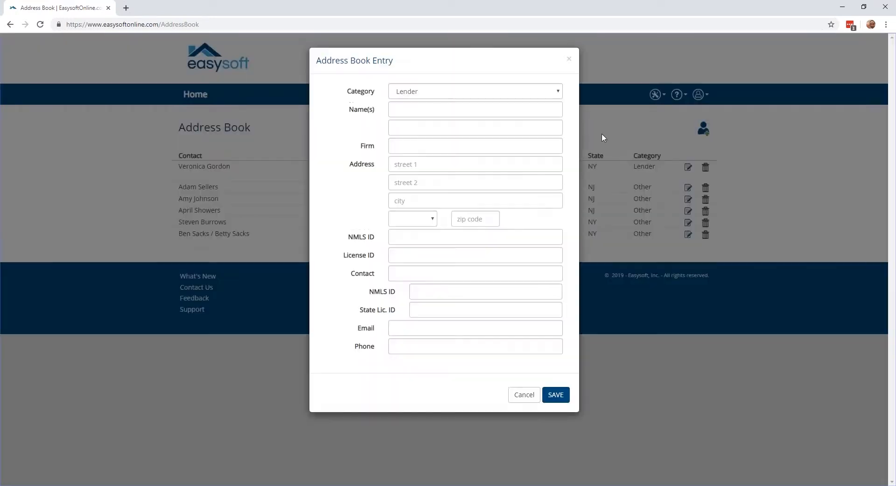
left_click(450, 92)
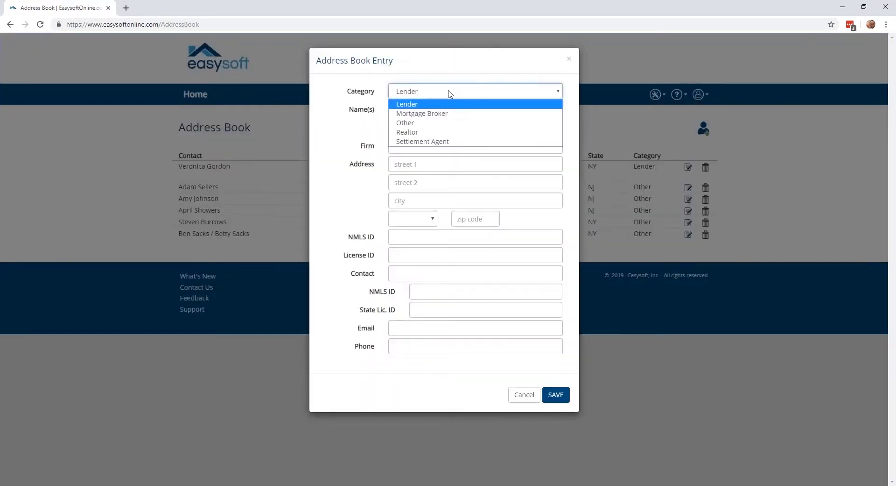
left_click(418, 95)
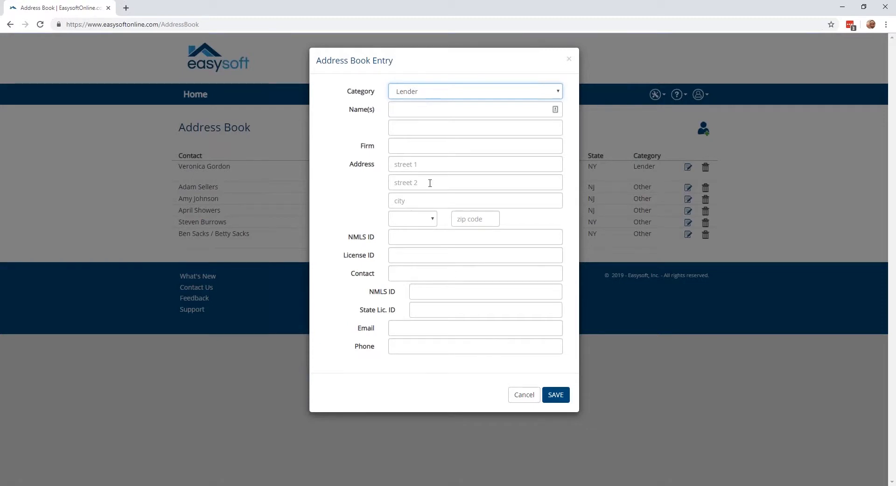
left_click(523, 397)
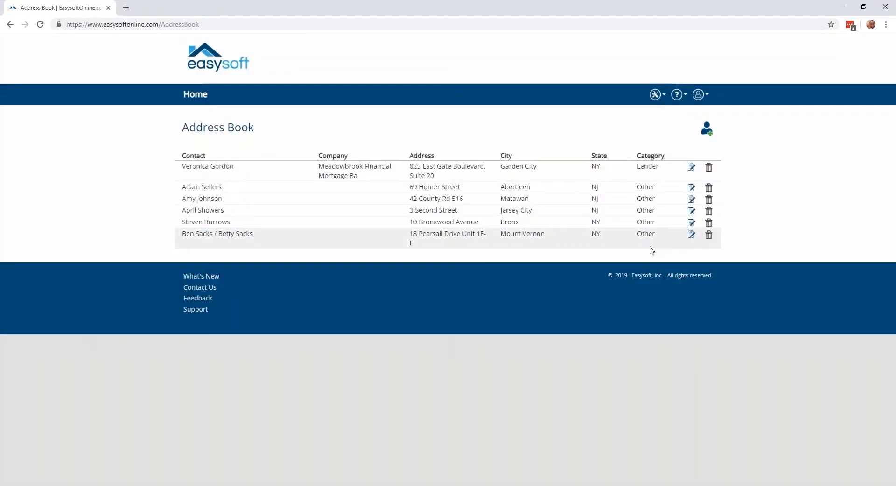
View the file import page with its supported file types and import options, and return to the closings list.
left_click(656, 94)
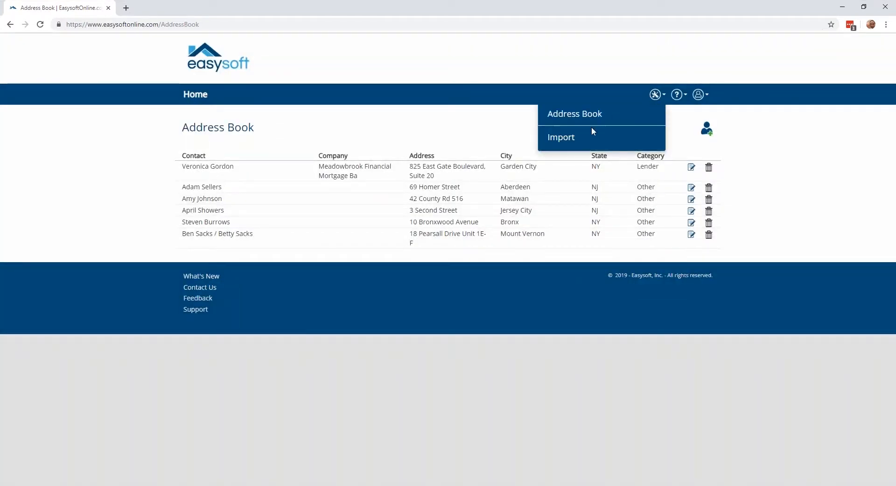
left_click(566, 141)
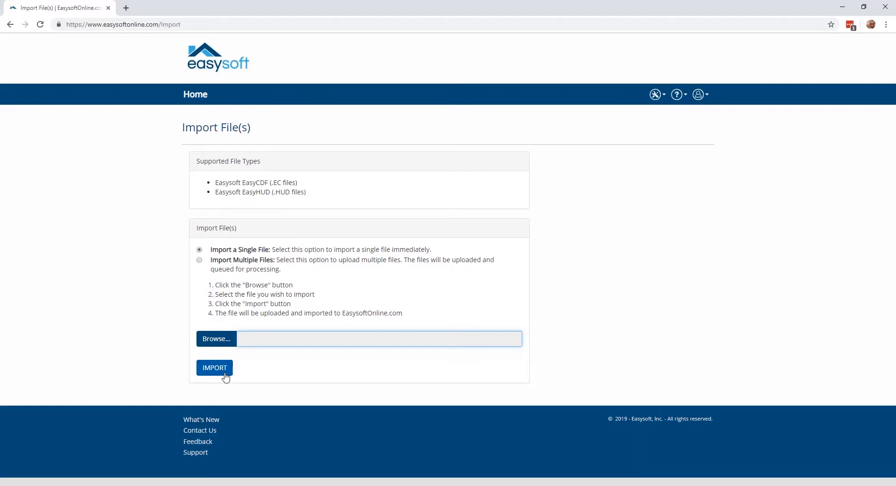
left_click(197, 95)
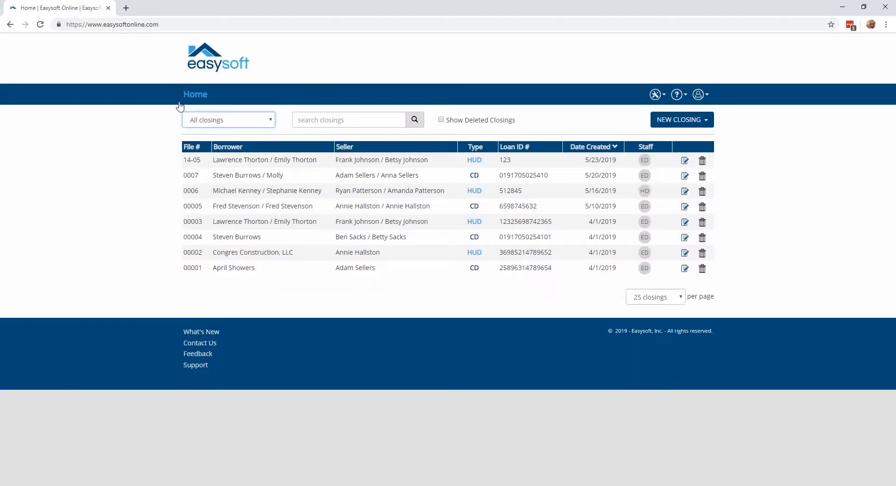
Filter the closings list to My closings, and switch it back to All closings.
left_click(191, 122)
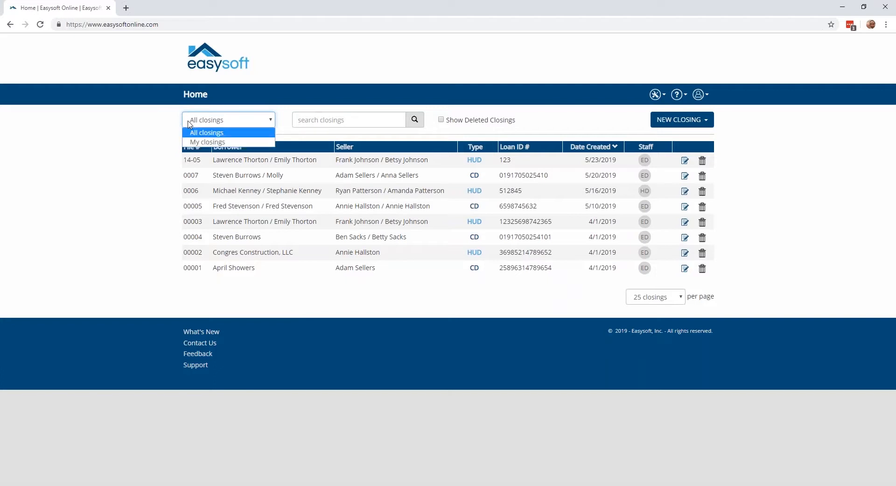
left_click(190, 123)
left_click(190, 124)
left_click(190, 124)
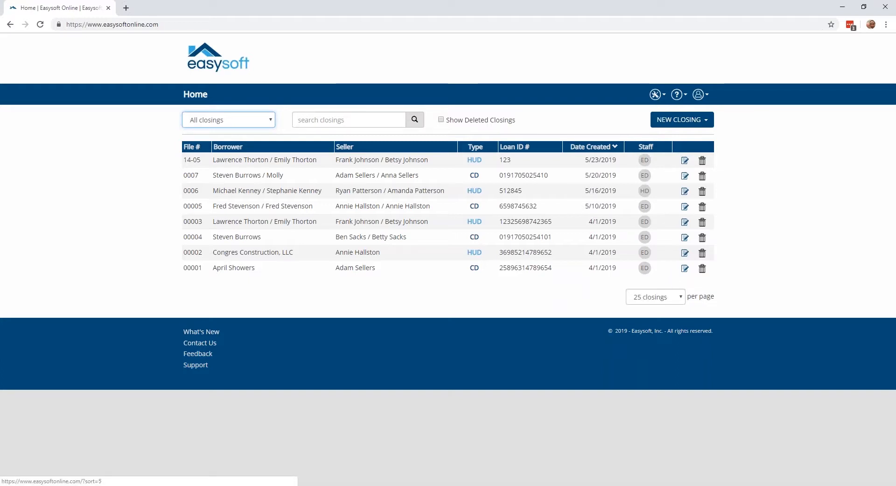
left_click(267, 123)
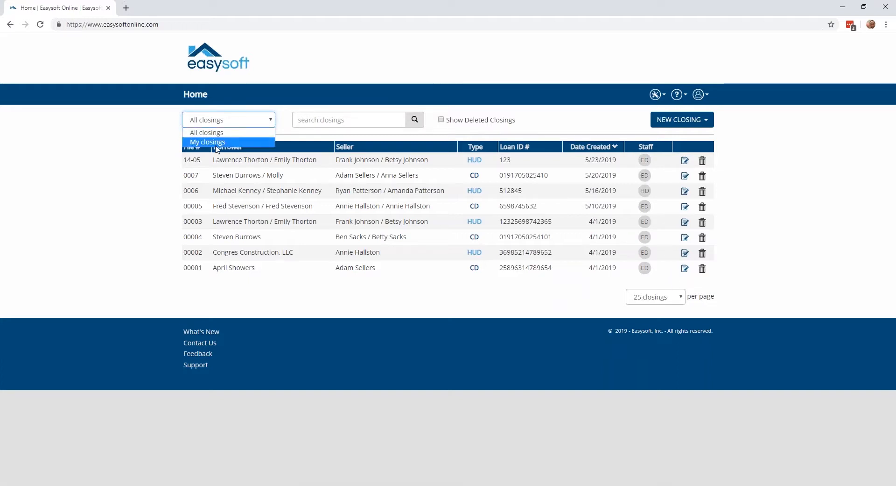
left_click(218, 145)
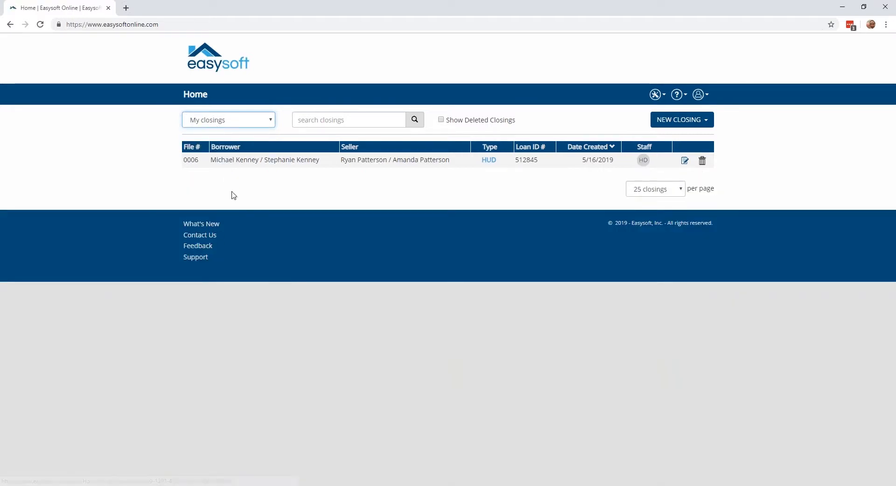
left_click(258, 127)
left_click(239, 133)
Search the closings by the borrower's first name.
left_click(326, 119)
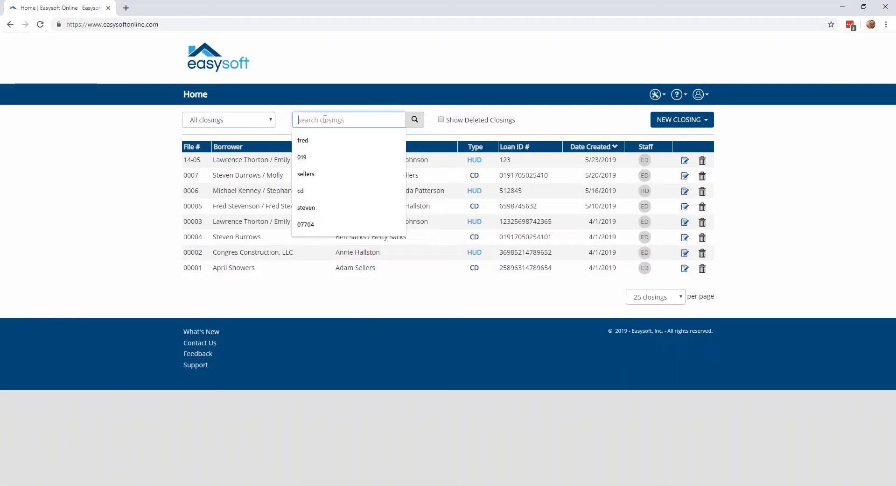
type("fred")
key("Return")
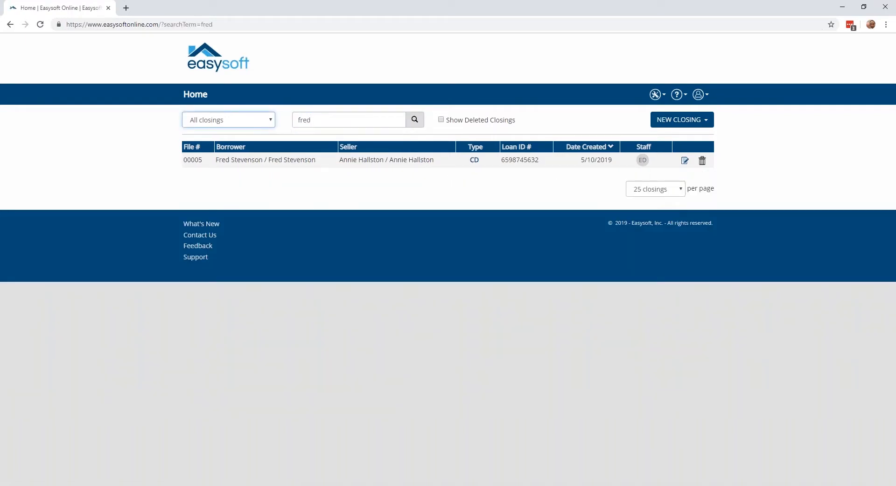
Clear the search term and list all closings again.
left_click_drag(326, 118, 298, 116)
key("BackSpace")
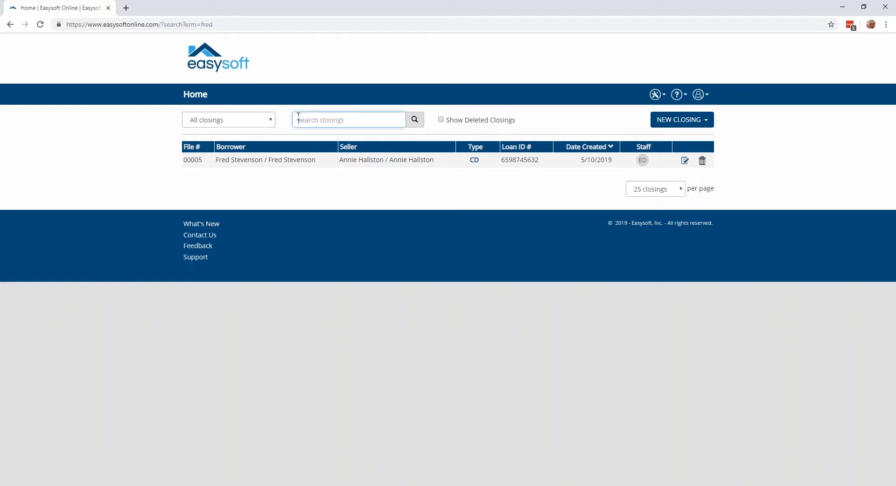
key("Return")
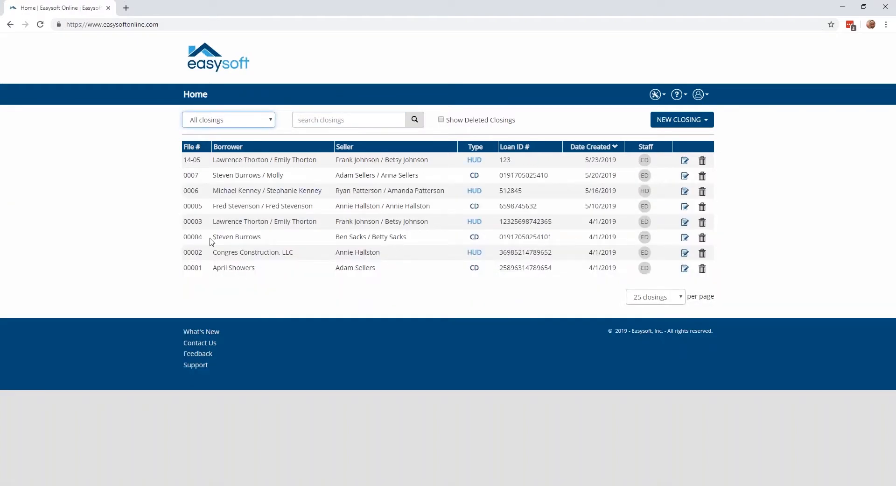
Sort the closings by file number in both directions, by borrower, seller and type, and finally by loan ID in descending order.
left_click(192, 148)
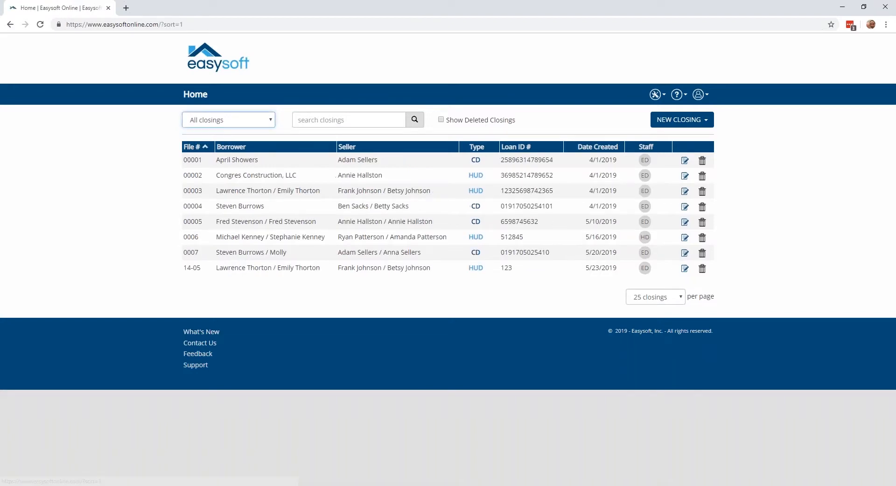
left_click(192, 147)
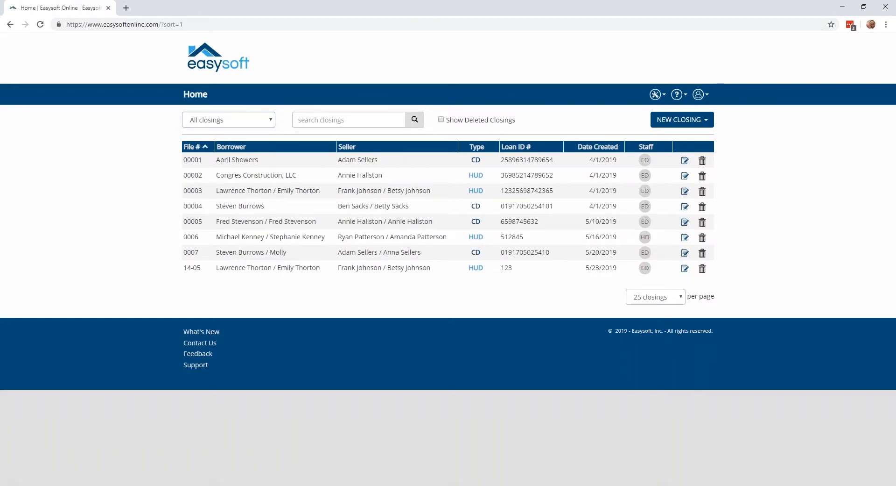
left_click(232, 149)
left_click(347, 148)
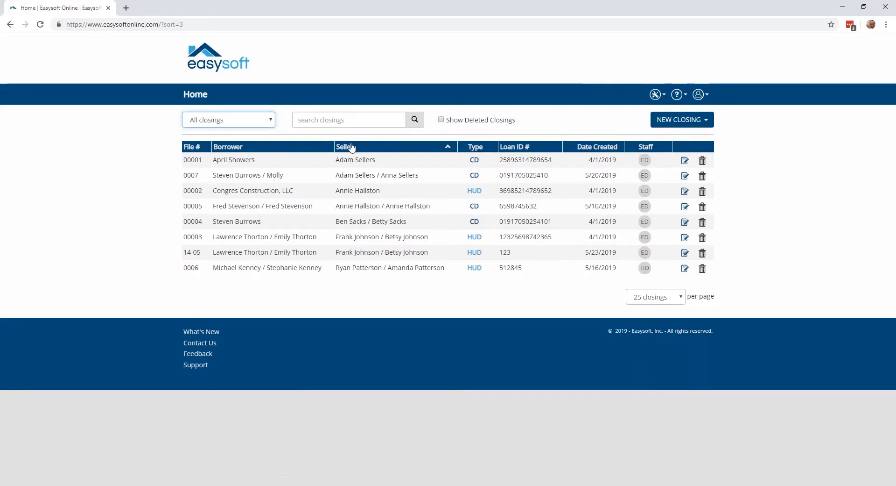
left_click(470, 148)
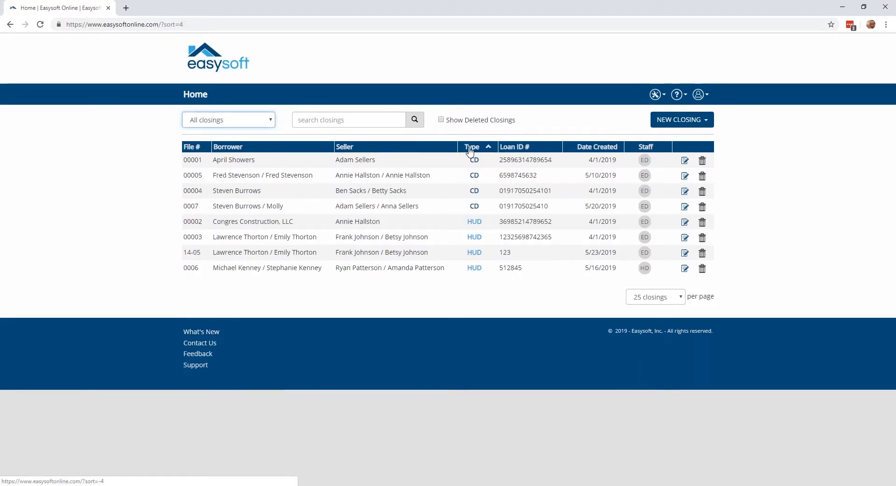
left_click(522, 147)
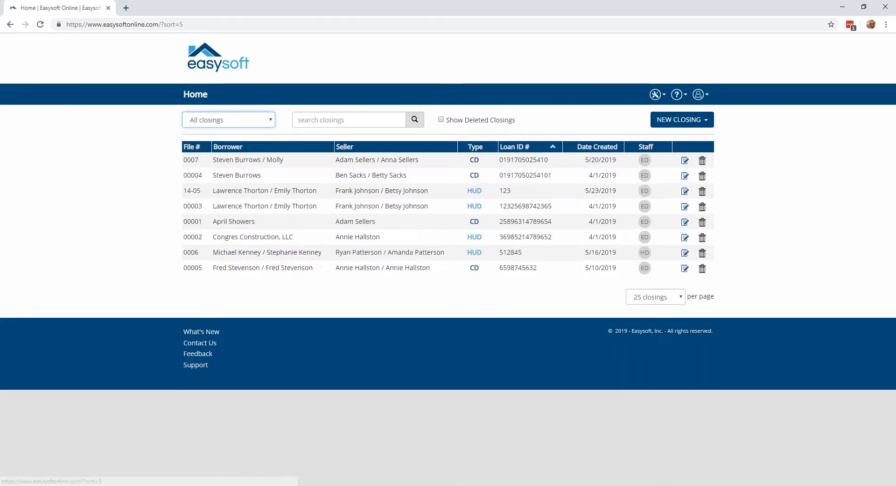
left_click(523, 147)
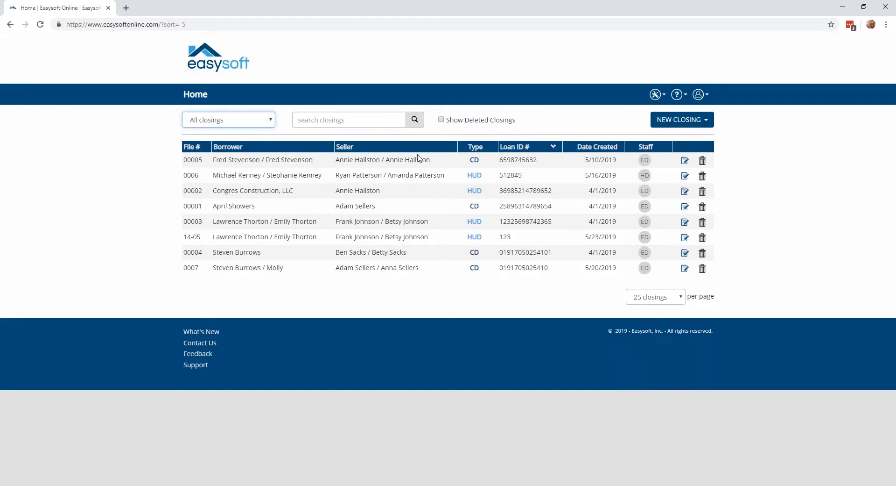
left_click(346, 121)
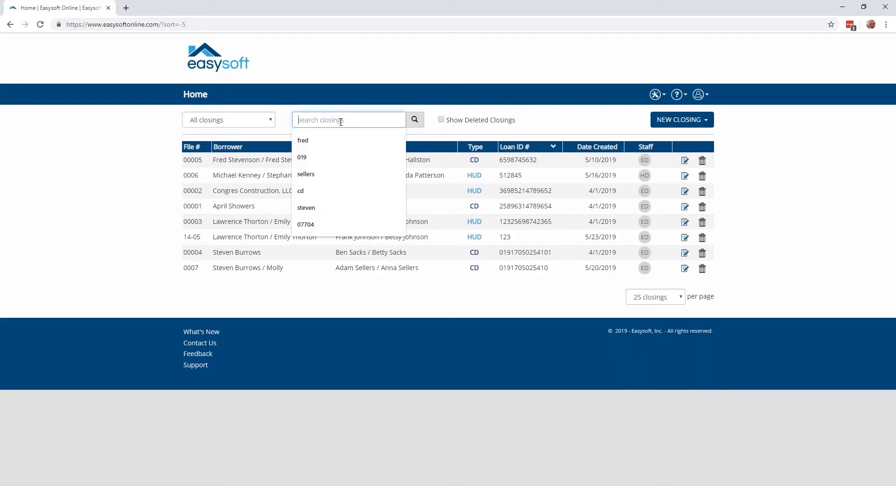
left_click(173, 151)
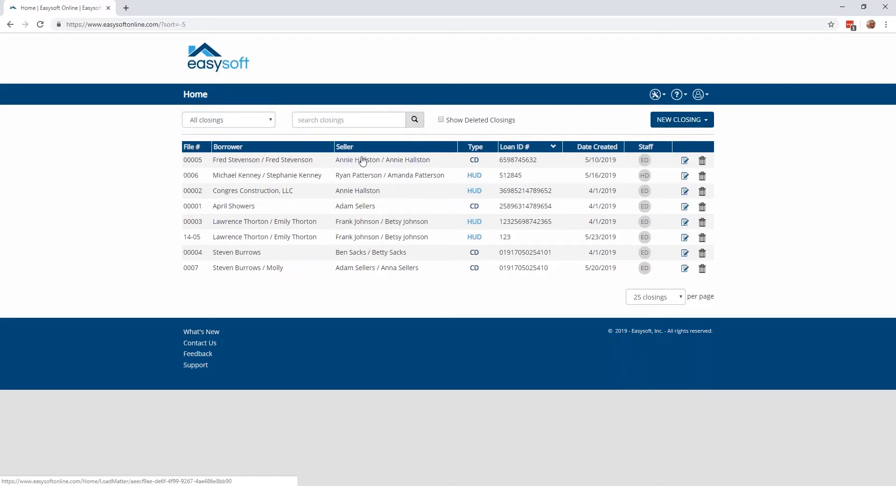
left_click(384, 119)
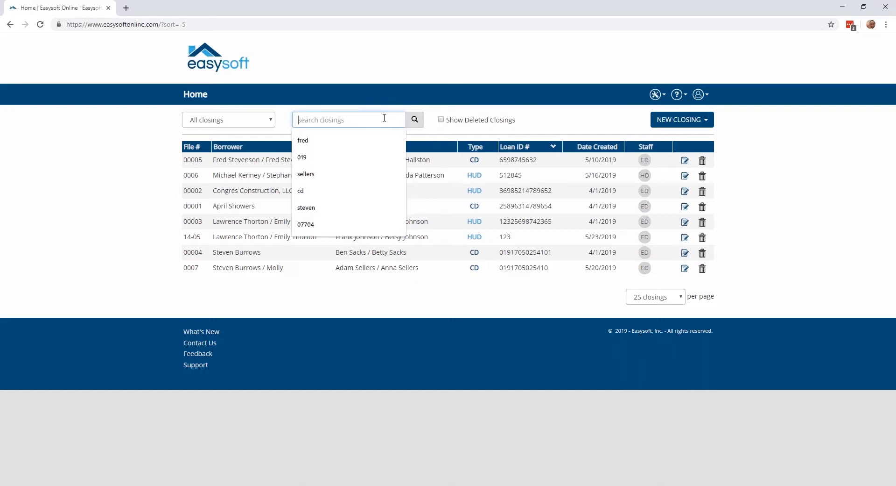
left_click(566, 137)
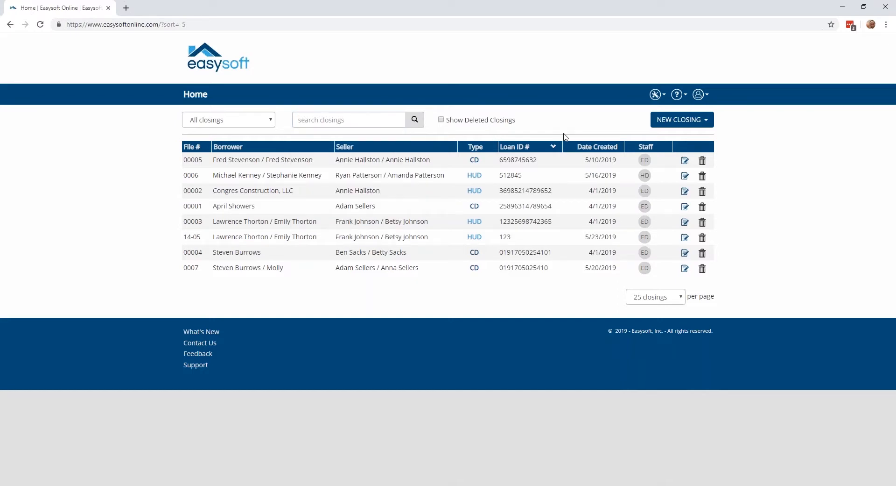
Delete the HUD closing created 5/16/2019 and include deleted closings in the list.
left_click(702, 178)
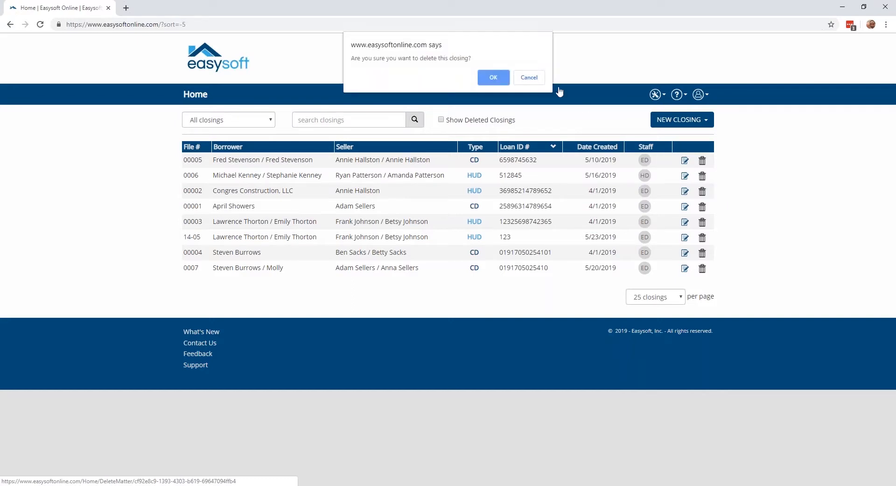
left_click(496, 78)
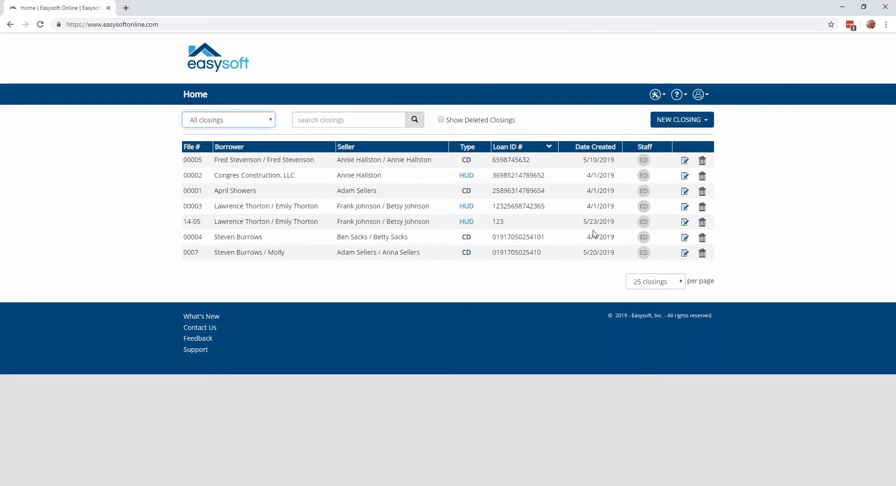
left_click(442, 120)
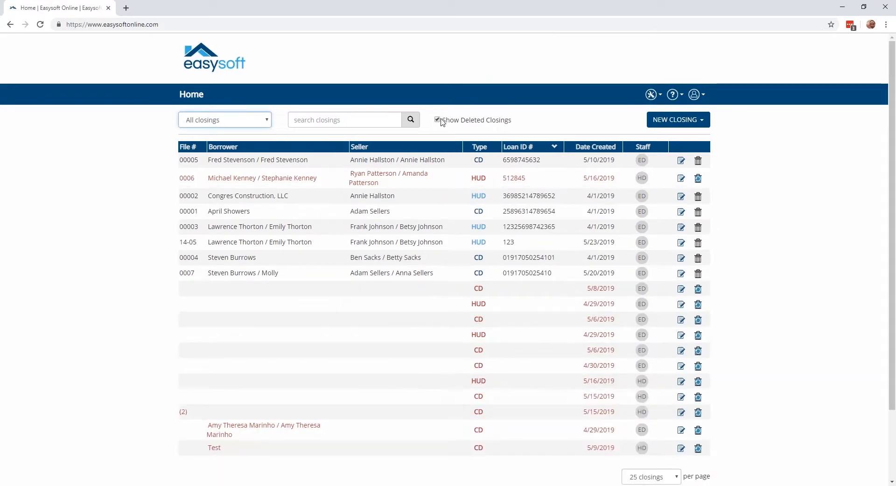
left_click_drag(443, 121, 512, 120)
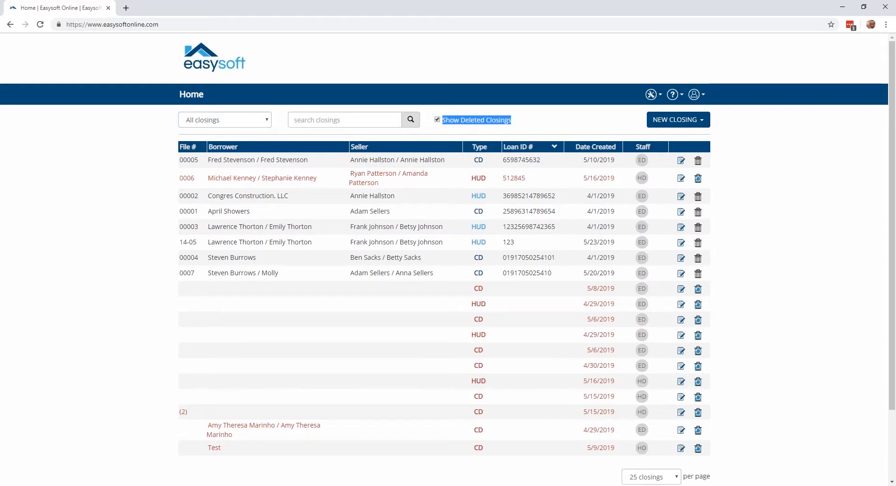
left_click(520, 122)
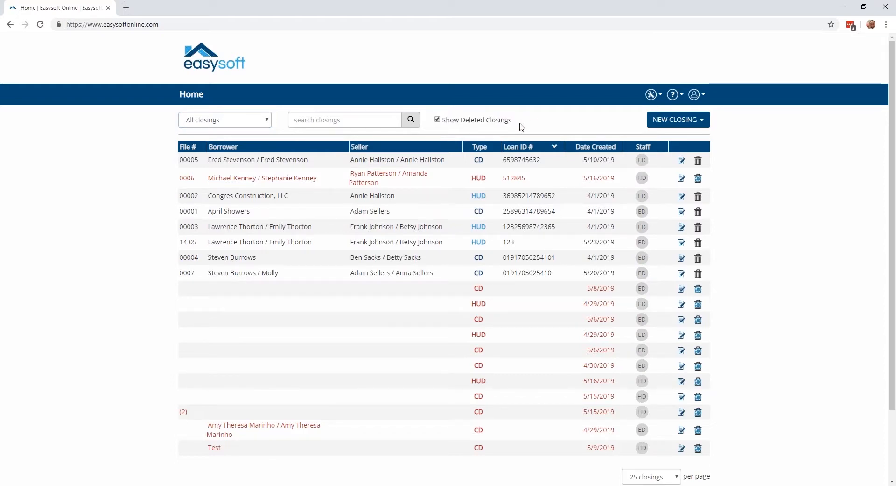
Restore the deleted HUD closing created 5/16/2019 and hide deleted closings from the list.
left_click(698, 182)
left_click(490, 76)
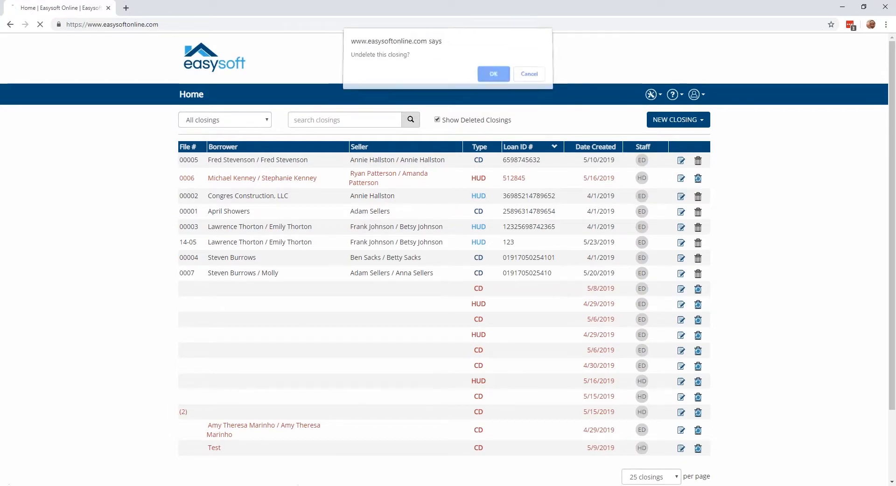
left_click(438, 120)
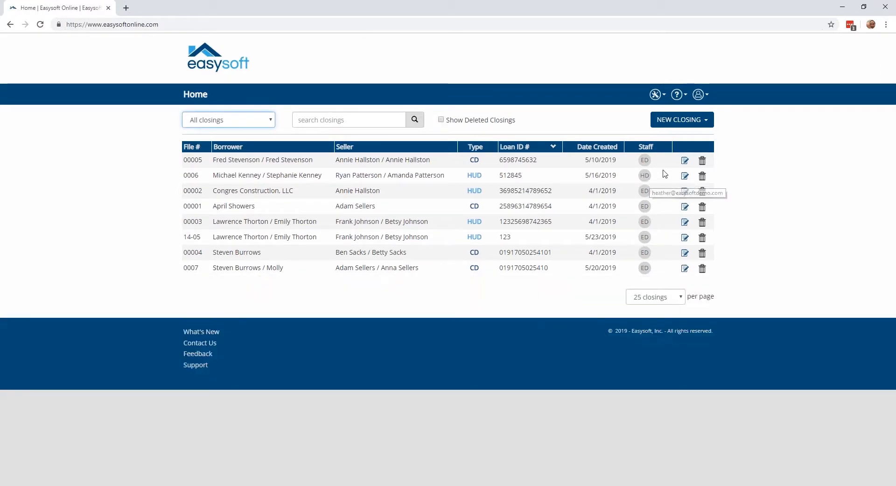
Try to delete the CD closing created 5/10/2019.
left_click(703, 166)
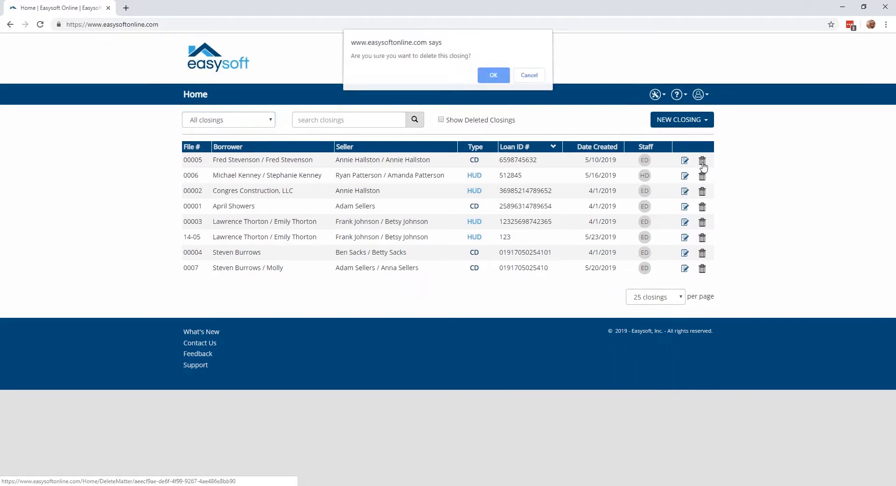
left_click(495, 80)
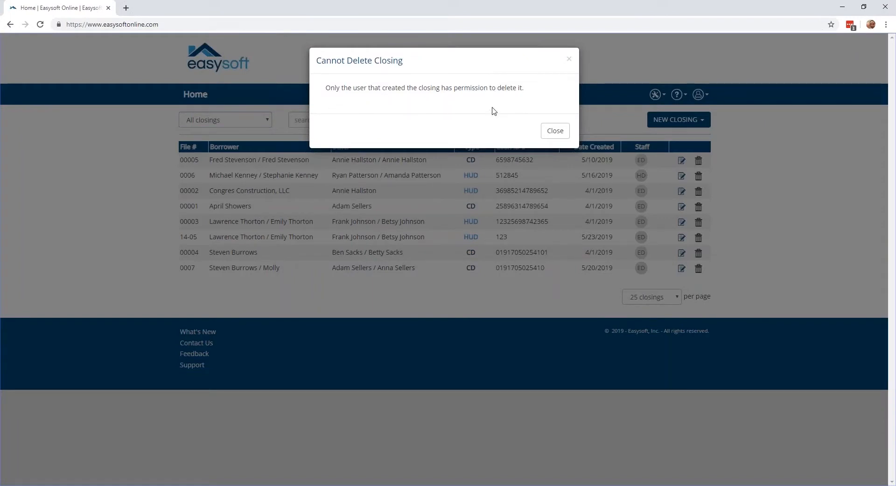
left_click(556, 131)
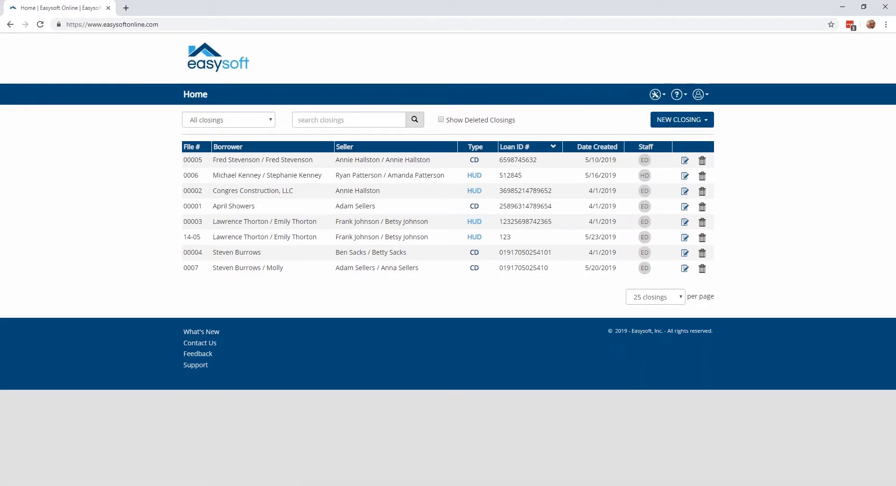
Examine the available closings-per-page settings and the types offered for a new closing, leaving both unchanged.
left_click(660, 297)
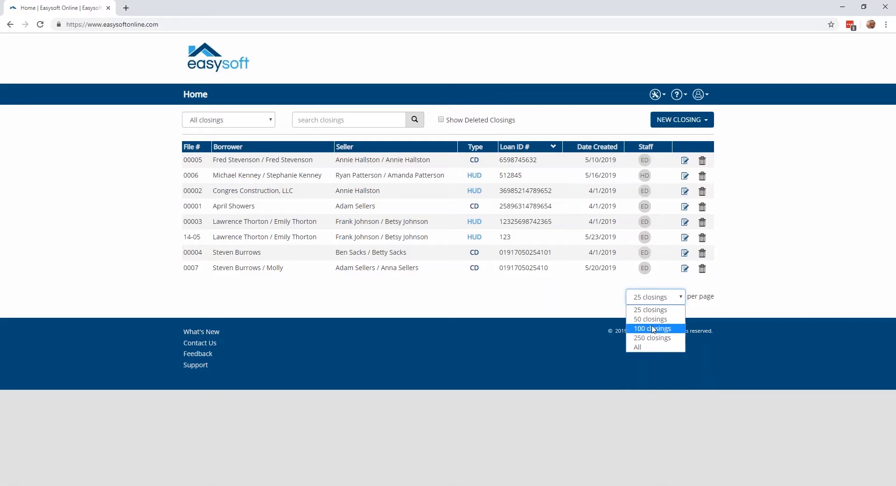
left_click(582, 304)
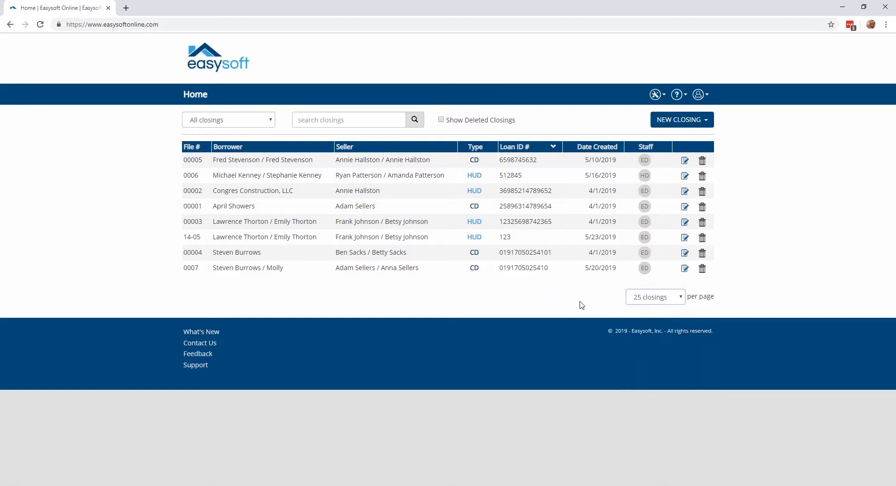
left_click(695, 122)
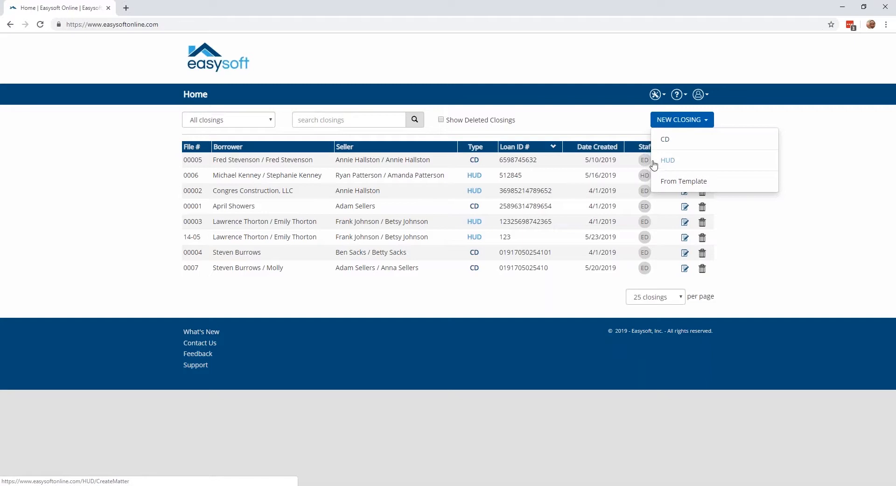
left_click(582, 119)
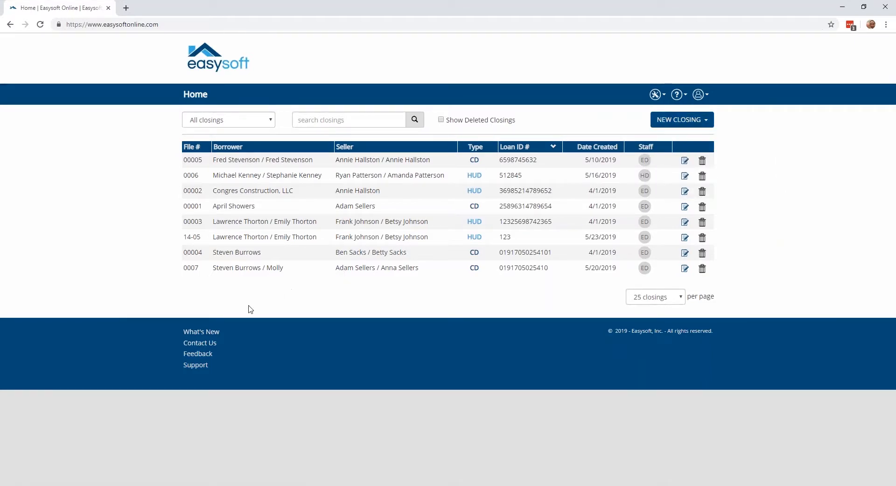
Open the CD closing created 5/20/2019 and review the firm and buyer details in its closing information.
left_click(219, 270)
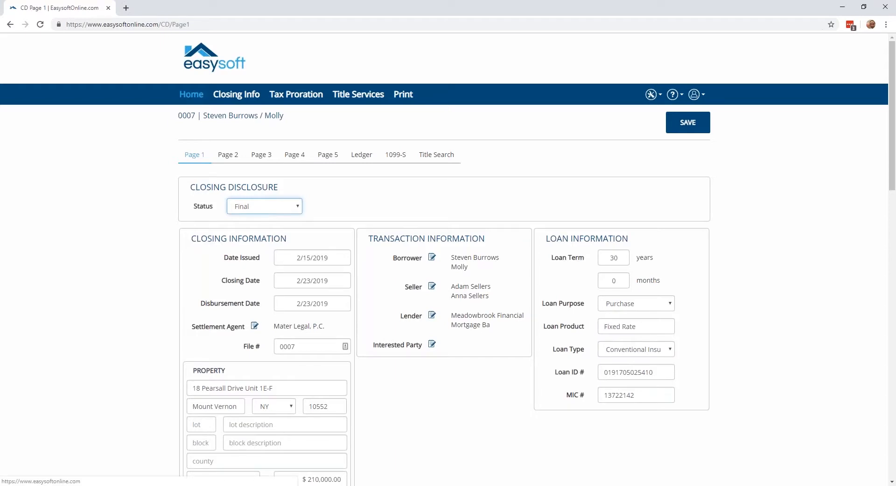
left_click(229, 94)
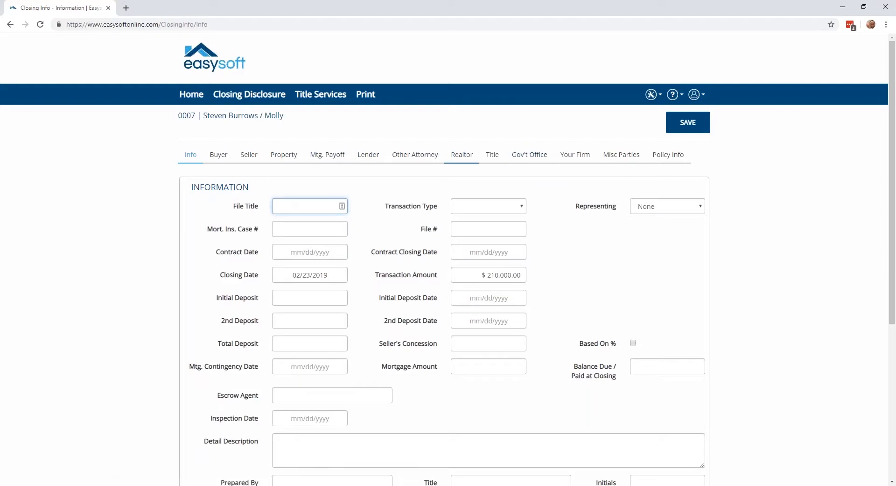
left_click(576, 154)
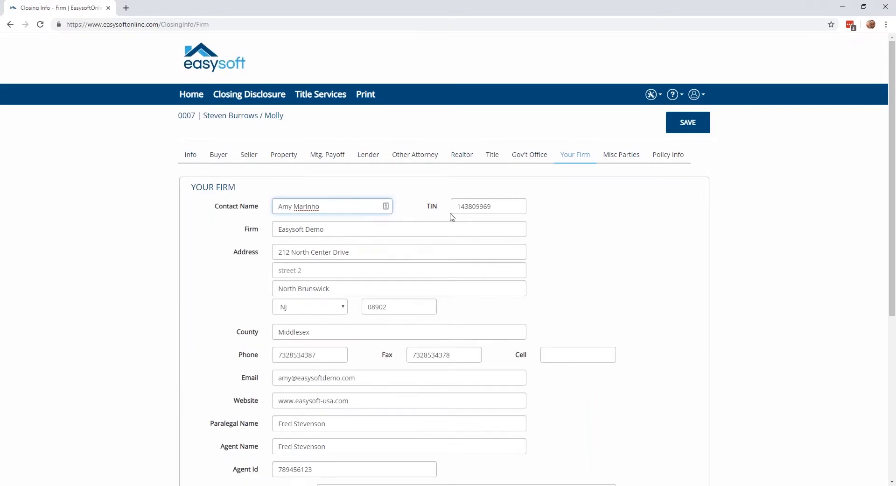
scroll(452, 218, "down", 4)
scroll(452, 217, "up", 3)
scroll(438, 210, "up", 1)
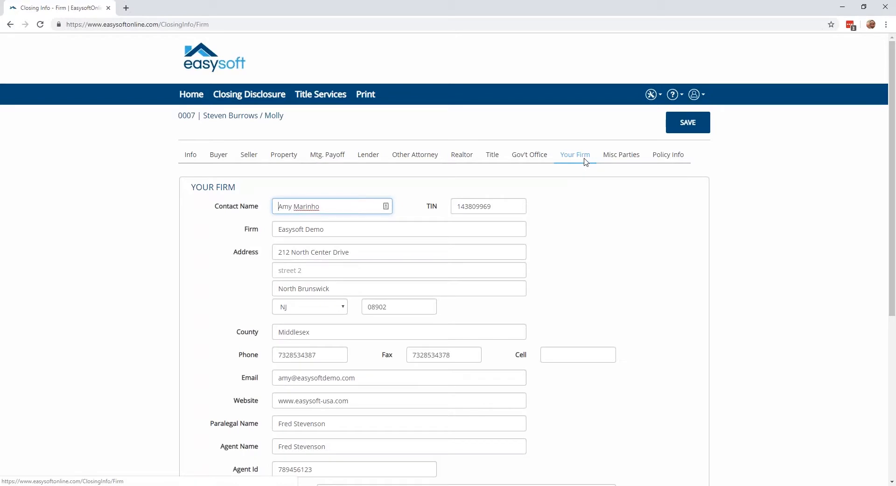
left_click(214, 157)
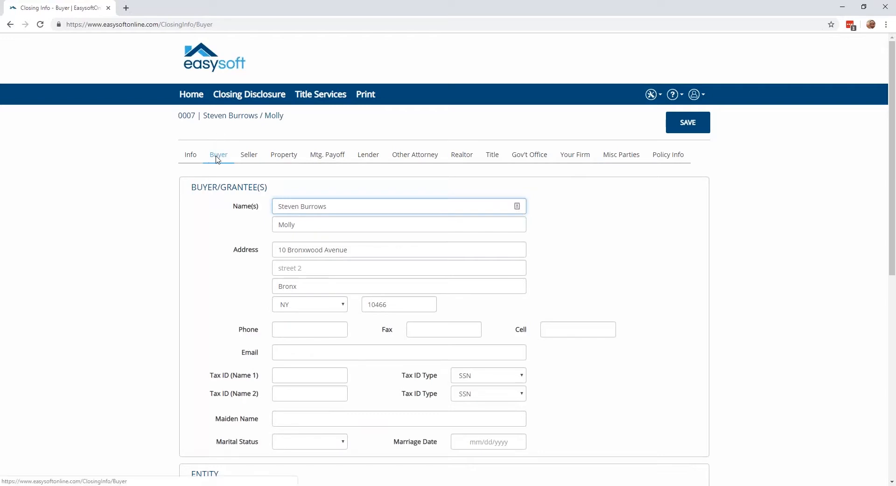
Return to the Closing Disclosure and examine the city tax period options in its tax proration, keeping Annual.
left_click(248, 100)
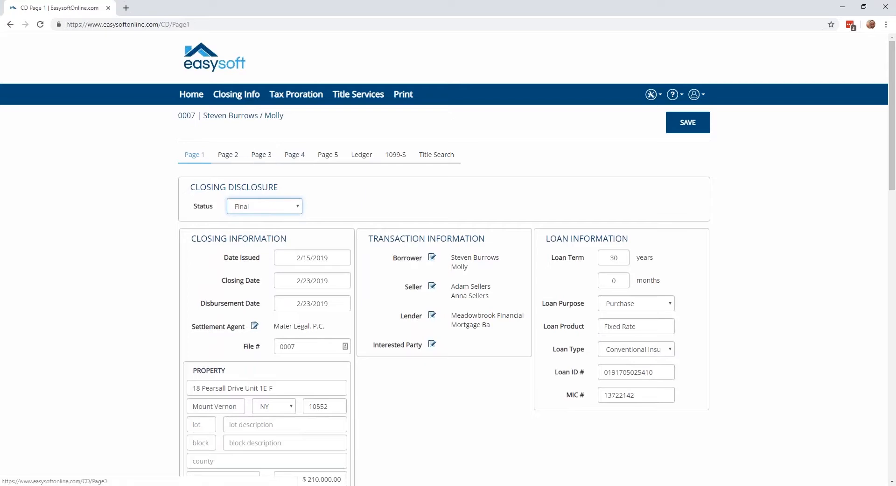
left_click(287, 96)
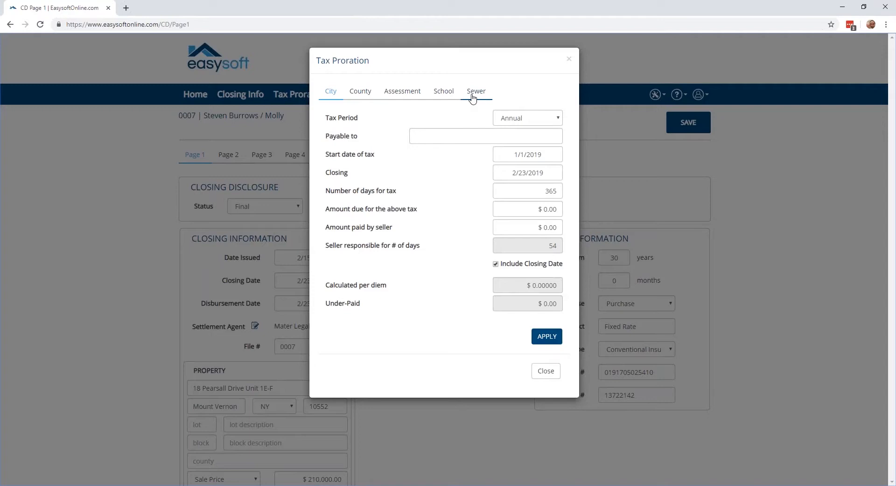
left_click(520, 118)
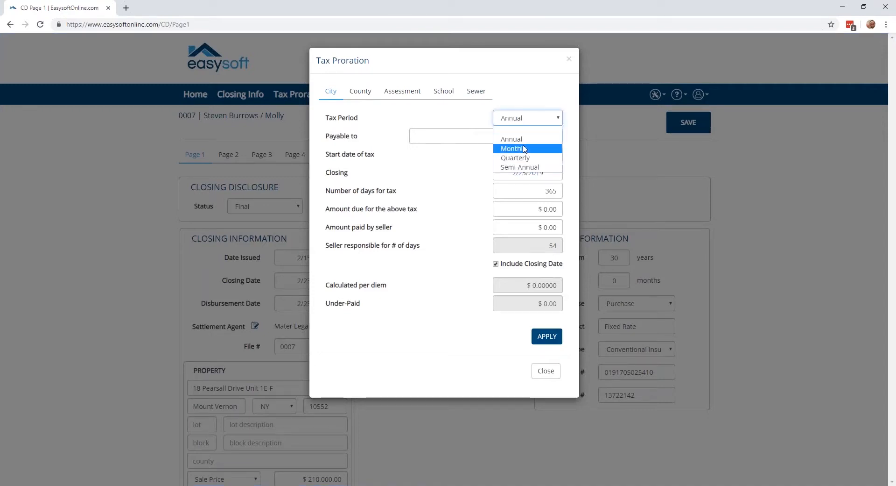
left_click(461, 161)
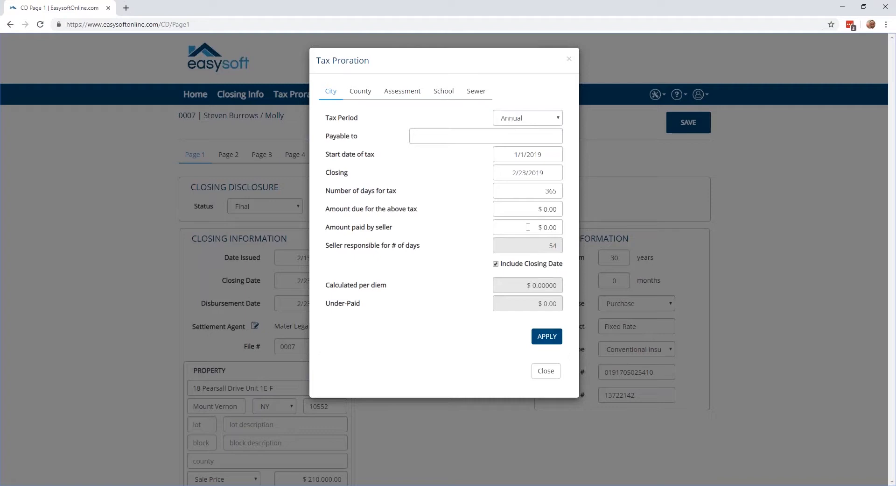
Examine the city tax's Include Closing Date option and the County proration fields, and close the tax proration without applying anything.
left_click(497, 264)
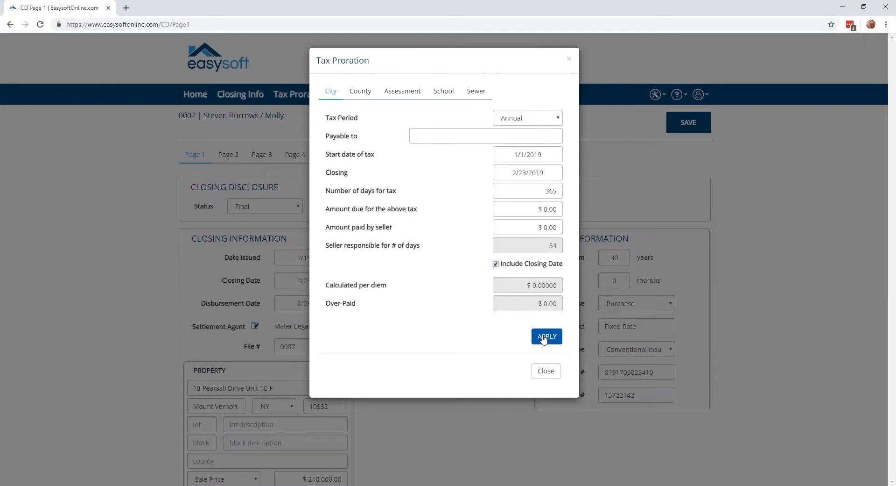
left_click(361, 91)
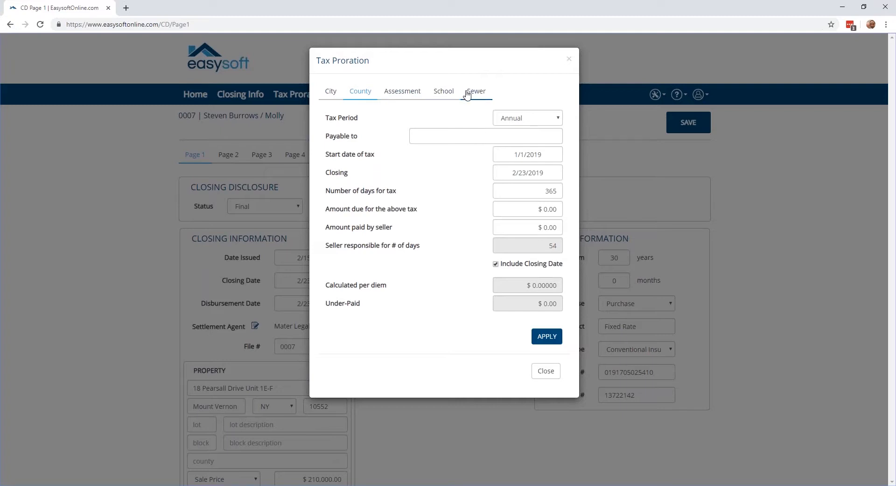
left_click(551, 372)
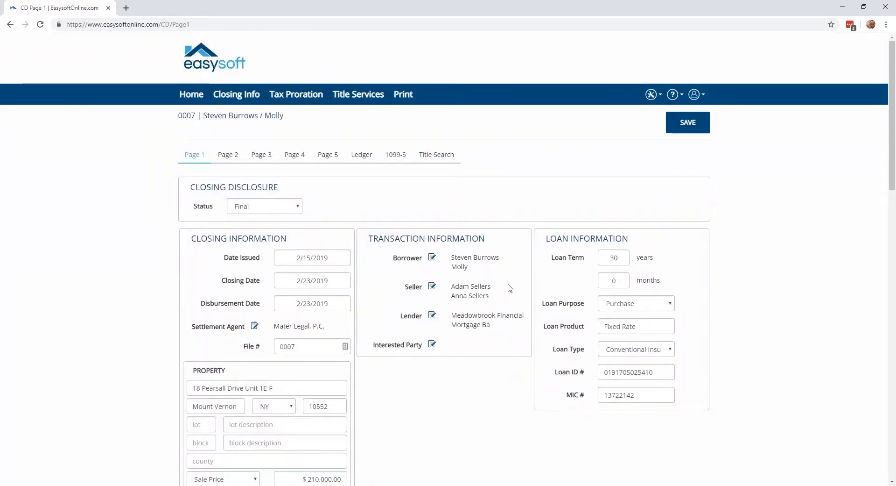
Examine the available title services and the property value types offered on Page 1, keeping Sale Price.
left_click(360, 96)
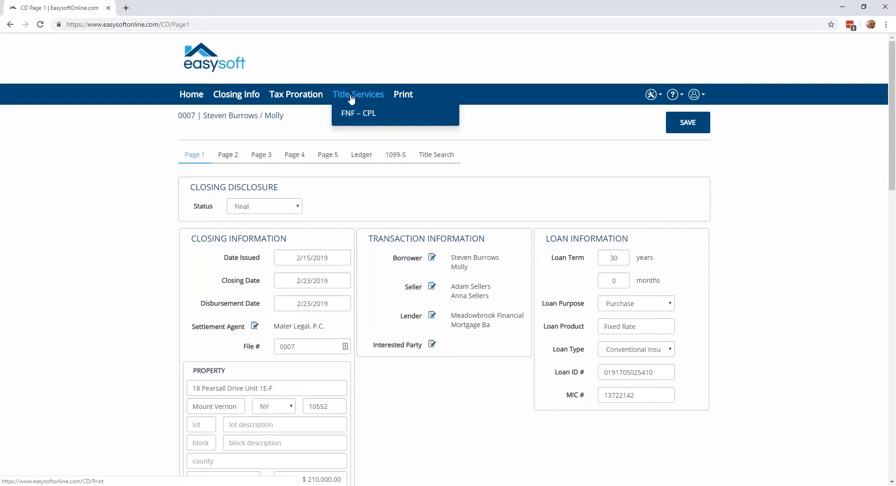
left_click(138, 153)
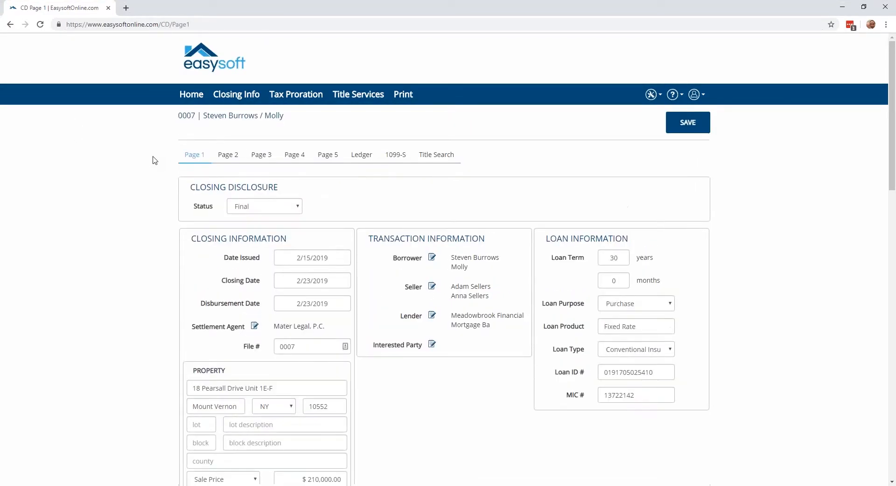
scroll(197, 190, "down", 2)
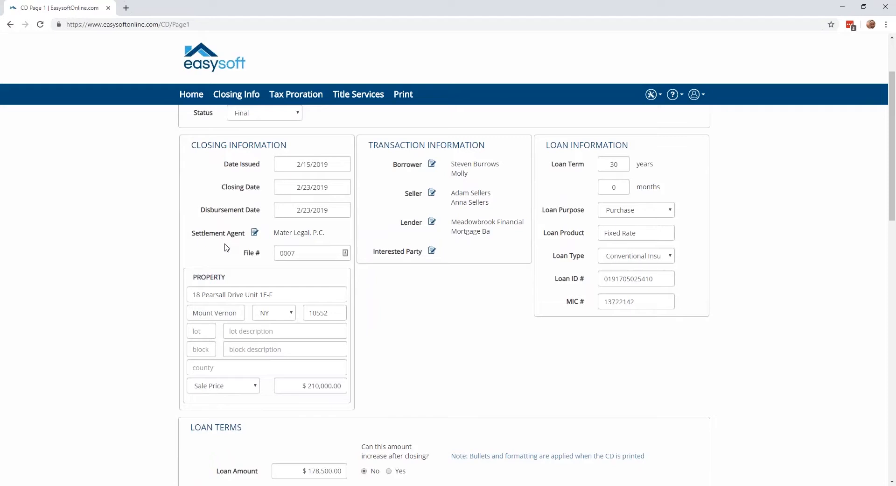
scroll(227, 248, "down", 1)
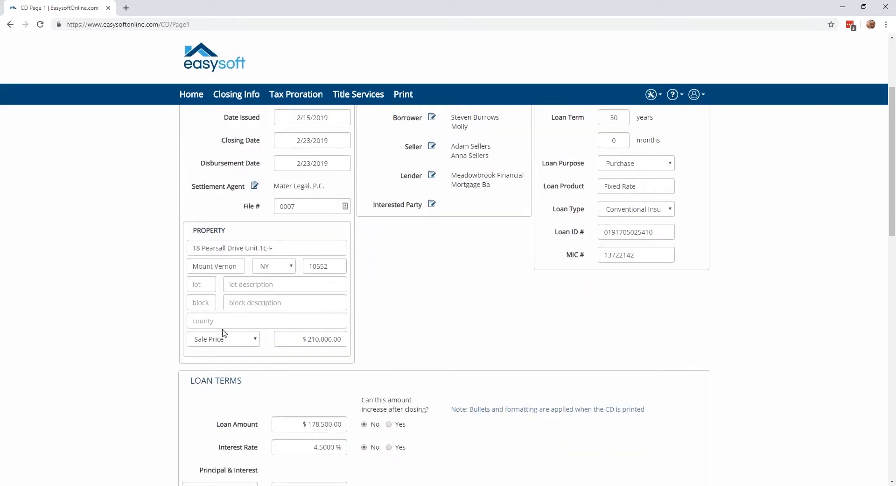
left_click(229, 342)
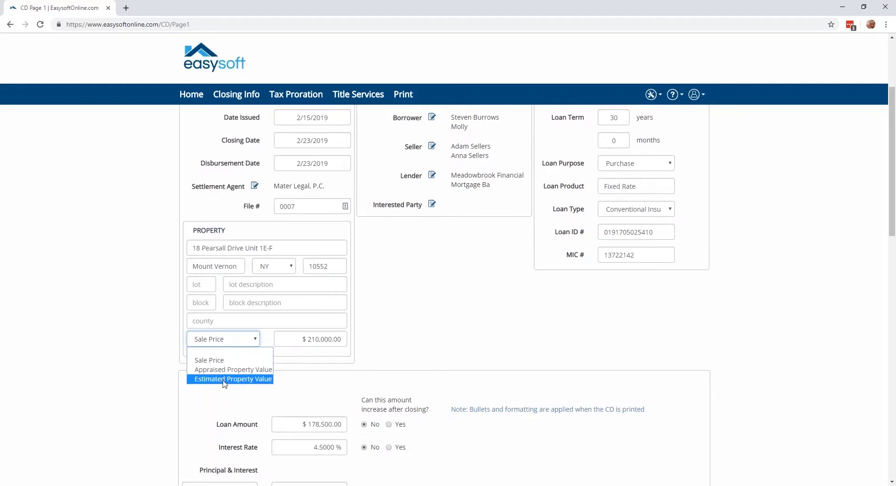
scroll(250, 316, "up", 1)
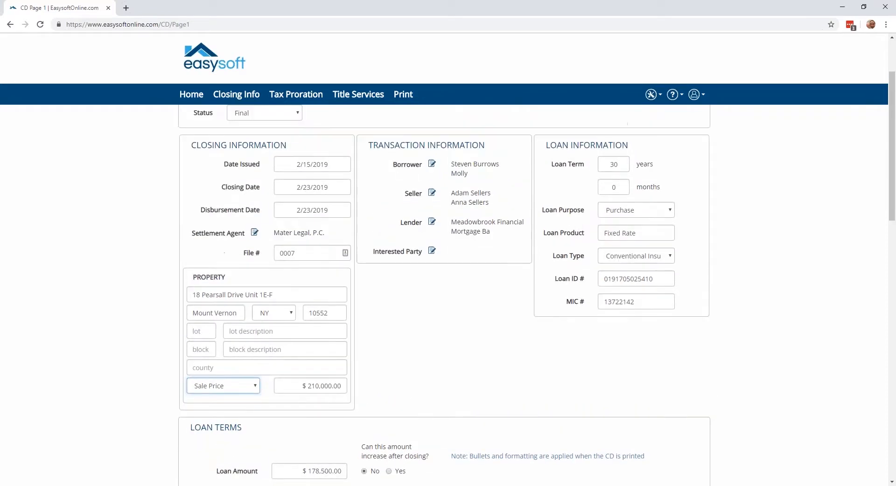
scroll(391, 215, "up", 1)
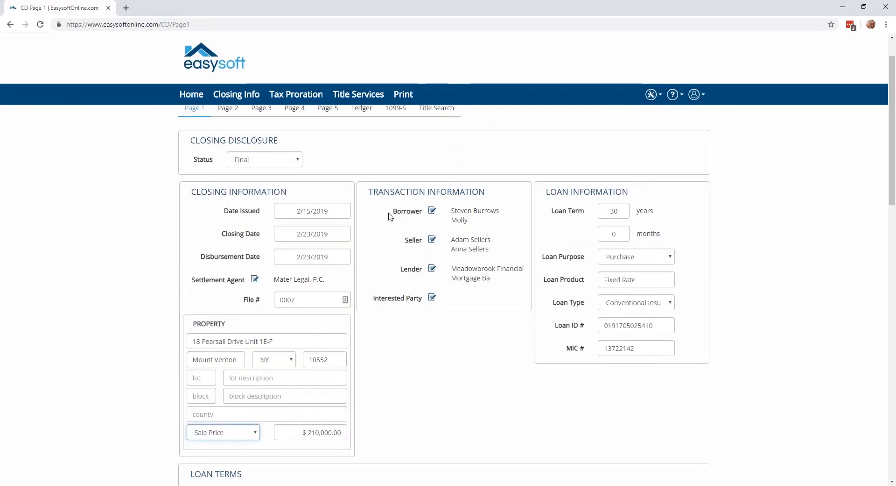
Open the borrower list and examine a new borrower's form and the address book contacts, cancelling without adding anyone.
left_click(432, 211)
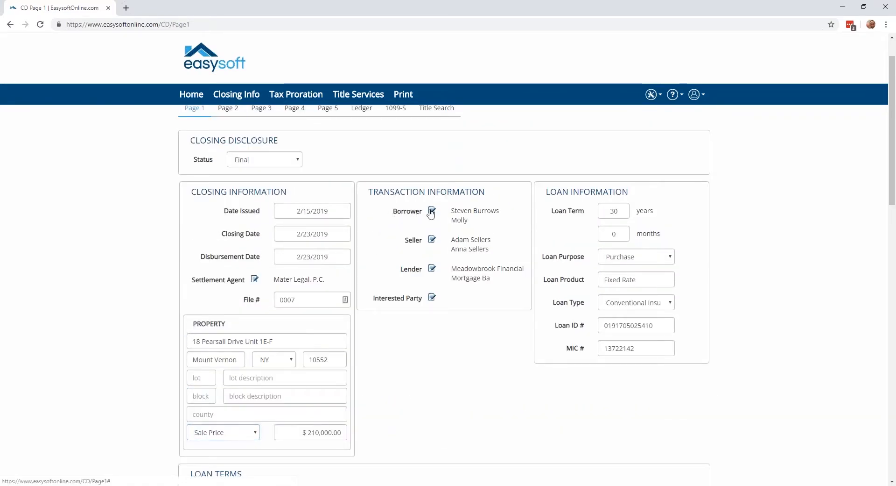
left_click(431, 211)
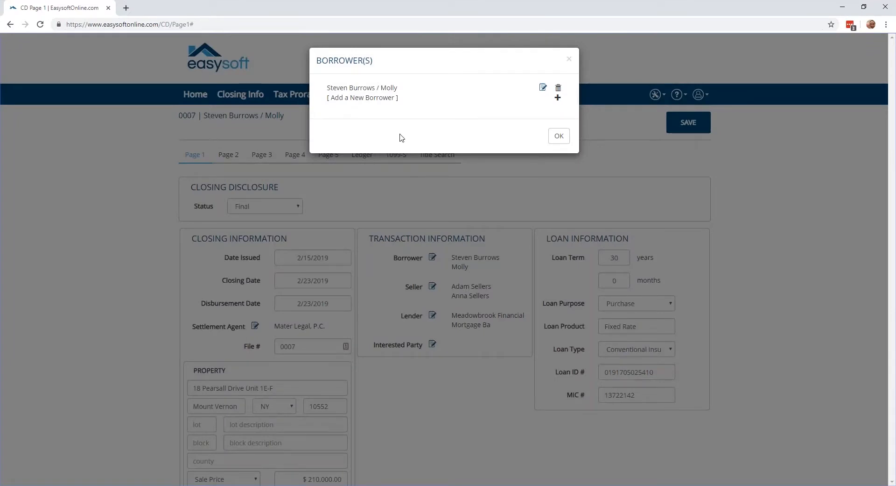
left_click(380, 97)
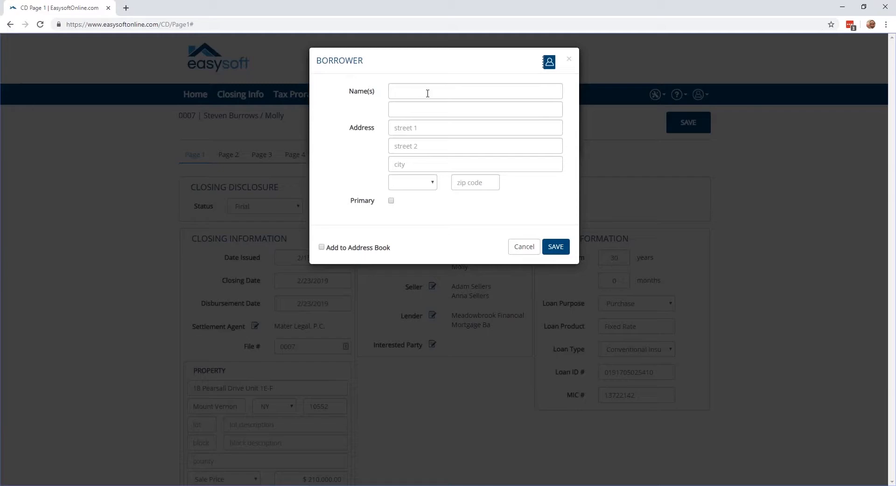
left_click(549, 65)
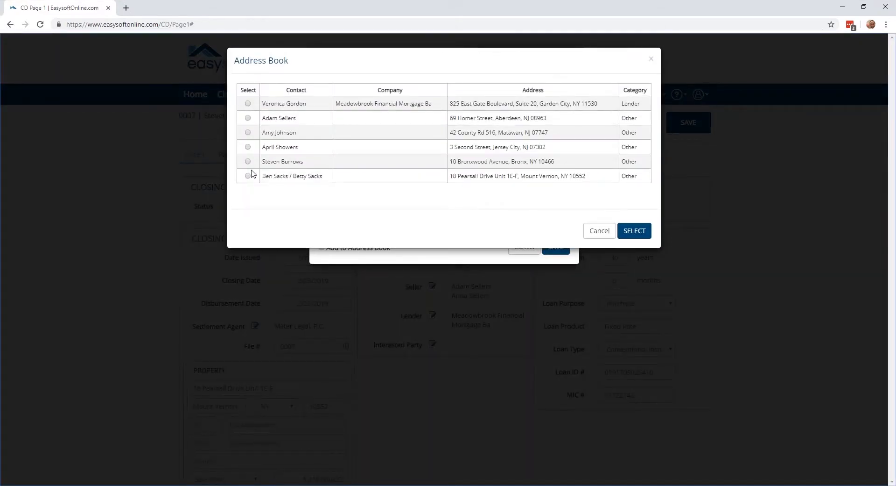
left_click(248, 104)
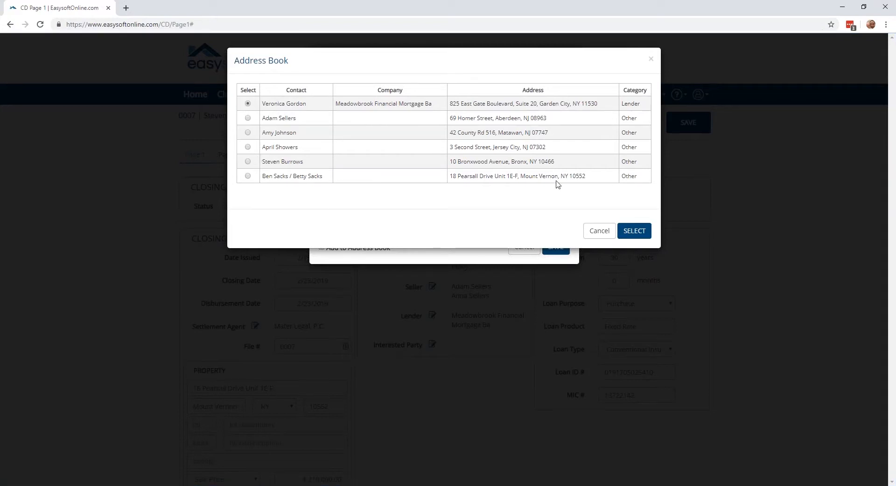
left_click(607, 230)
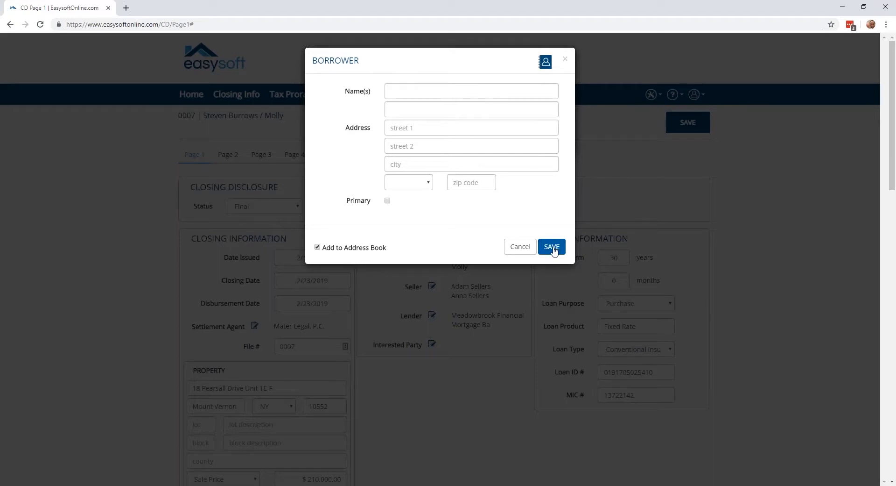
left_click(527, 251)
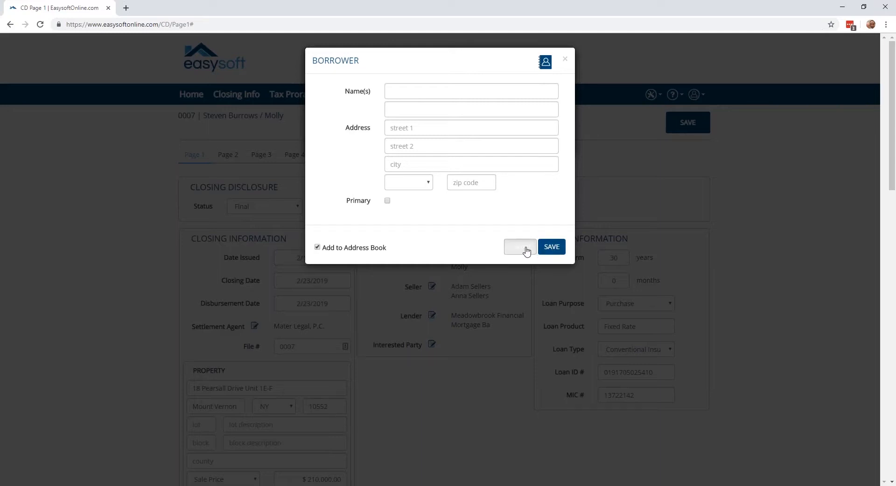
left_click(563, 142)
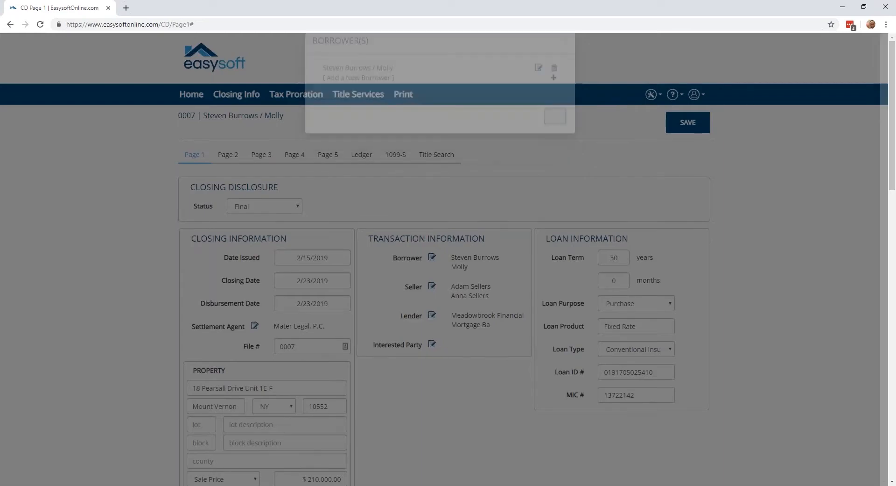
Set the loan purpose in the loan information to Refinance.
scroll(564, 163, "down", 1)
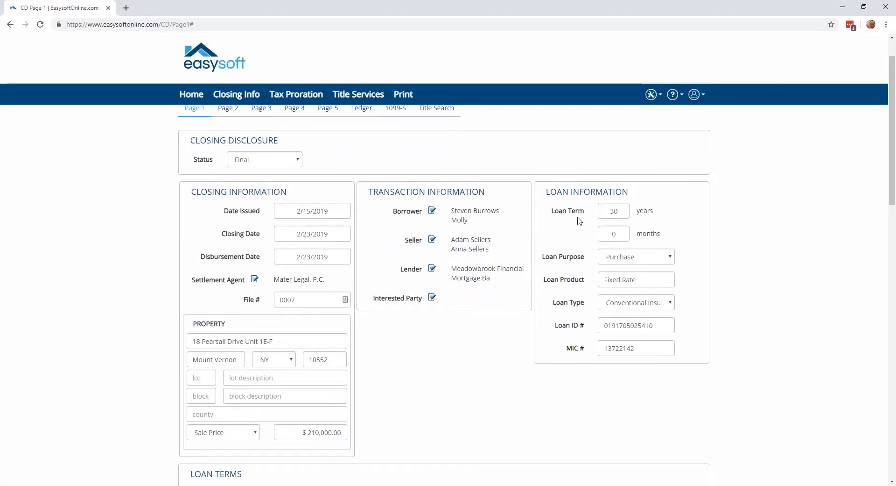
left_click(639, 254)
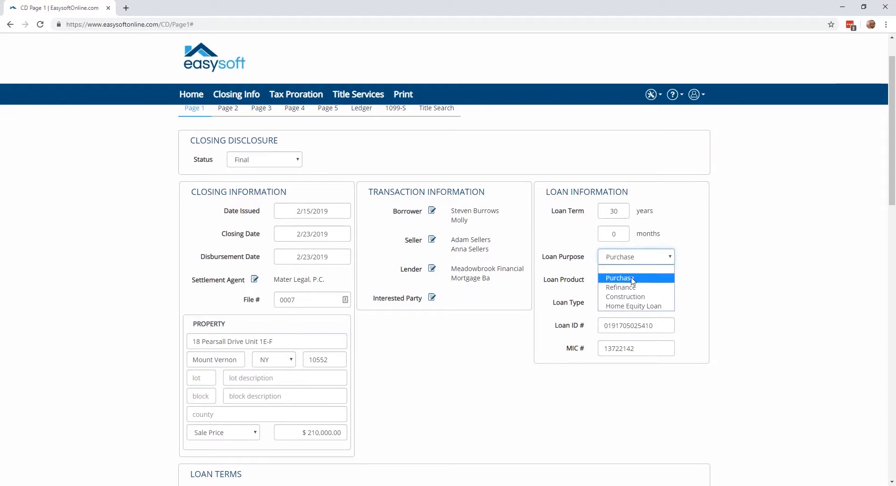
left_click(621, 287)
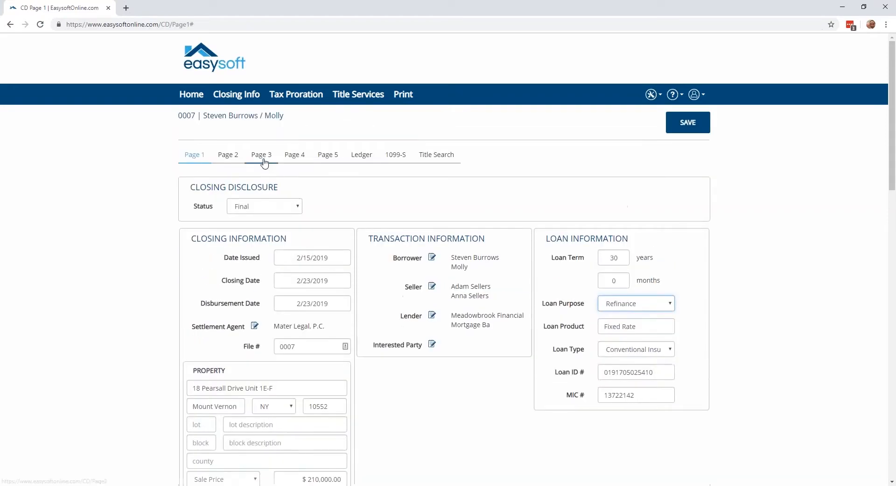
Open Page 3 of the Closing Disclosure and review its Payoffs & Payments table.
left_click(261, 154)
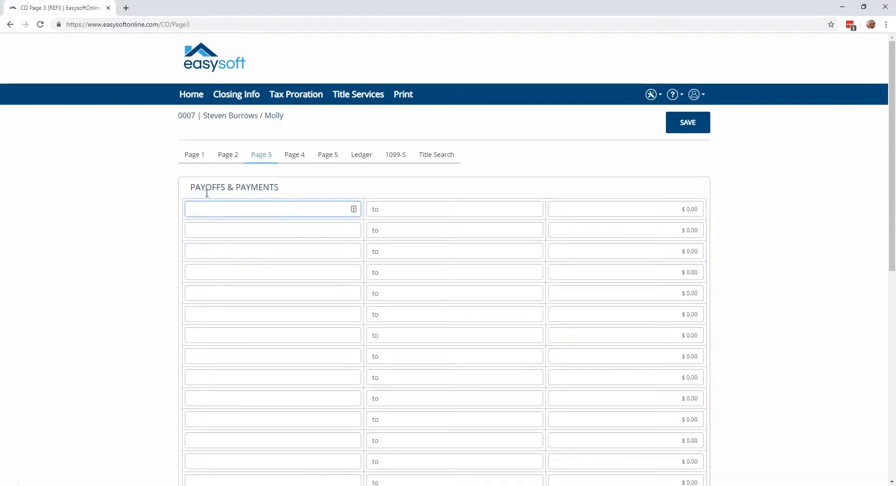
left_click_drag(189, 187, 282, 183)
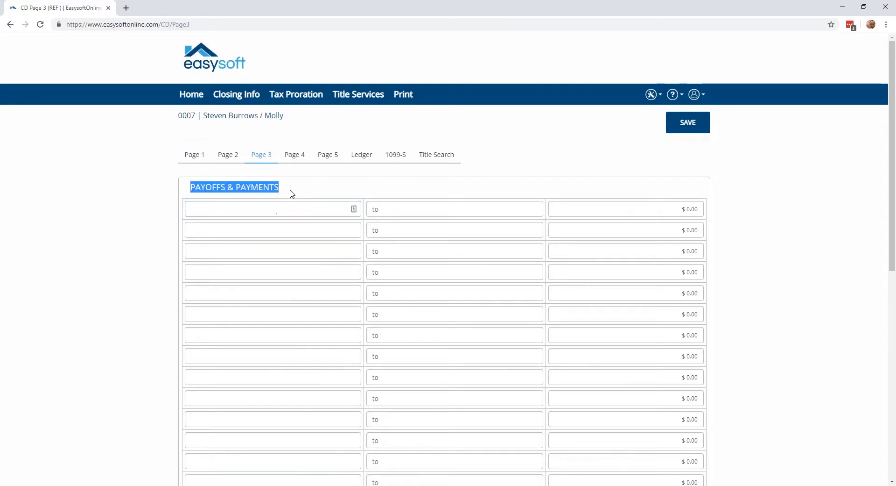
left_click(290, 190)
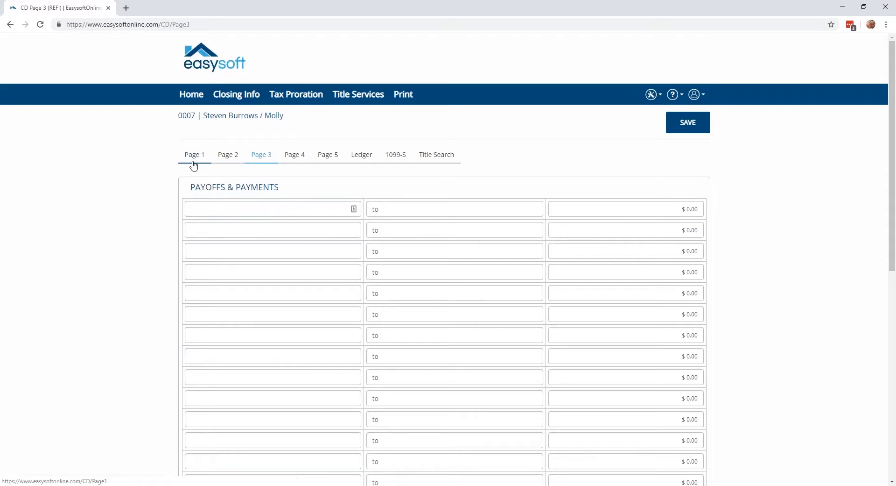
Return to Page 1 of the Closing Disclosure and set the loan purpose to Purchase.
left_click(193, 164)
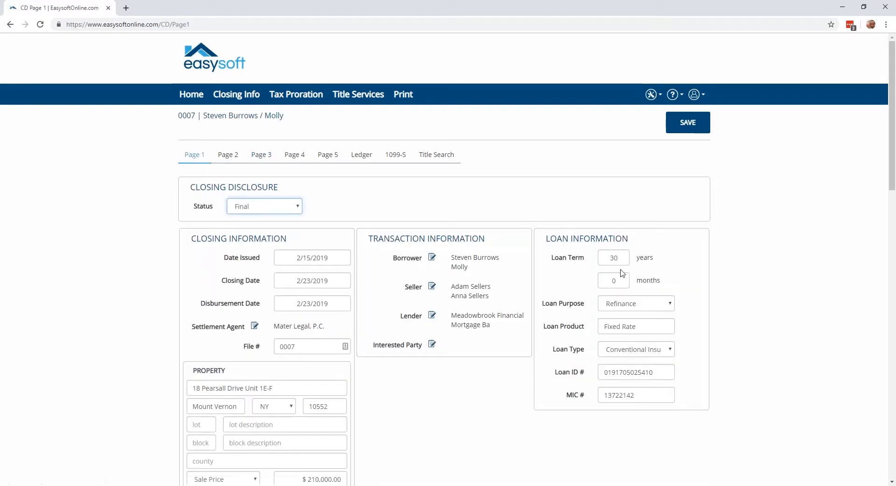
left_click(661, 304)
left_click(616, 316)
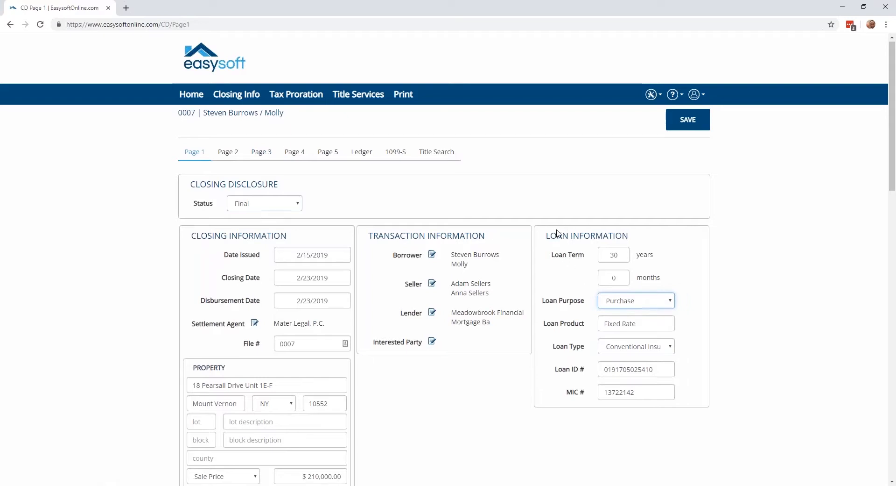
Examine the principal and interest payment frequencies and the prepayment penalty notes in the loan terms, keeping Monthly.
scroll(558, 233, "down", 7)
scroll(559, 233, "down", 1)
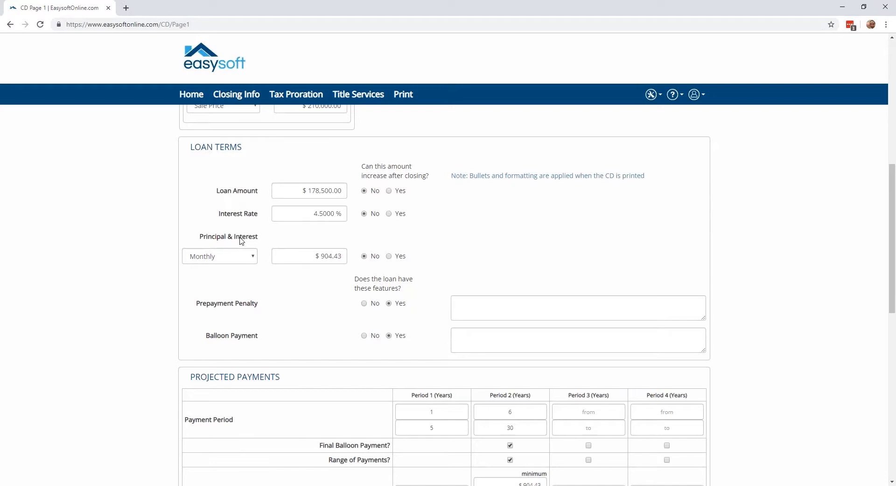
left_click(250, 256)
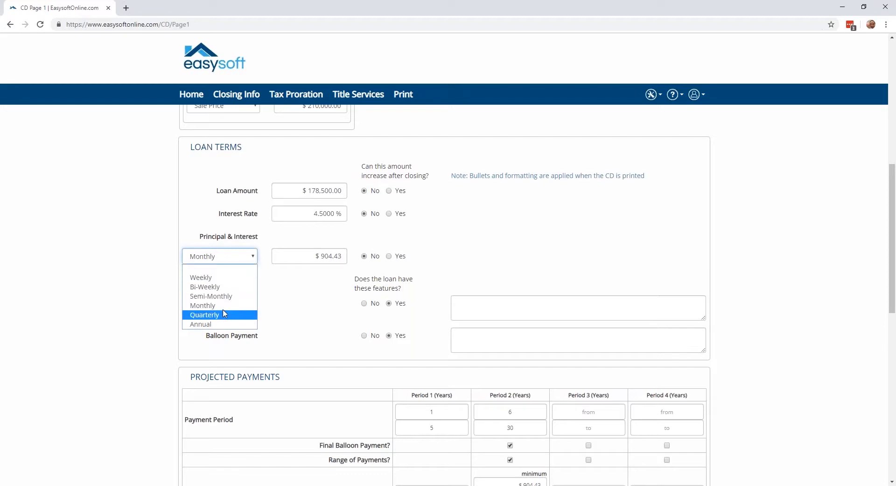
left_click(283, 286)
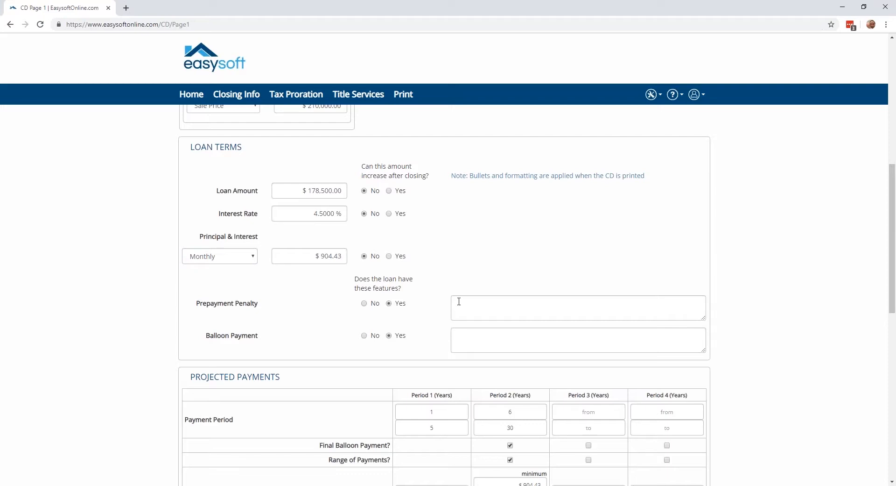
left_click(476, 305)
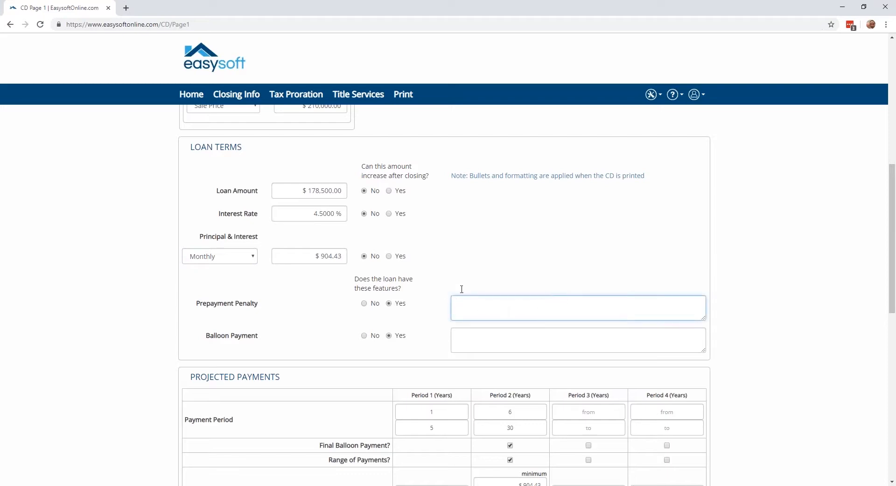
Mark the loan amount, interest rate, and principal and interest as able to increase after closing.
left_click(390, 191)
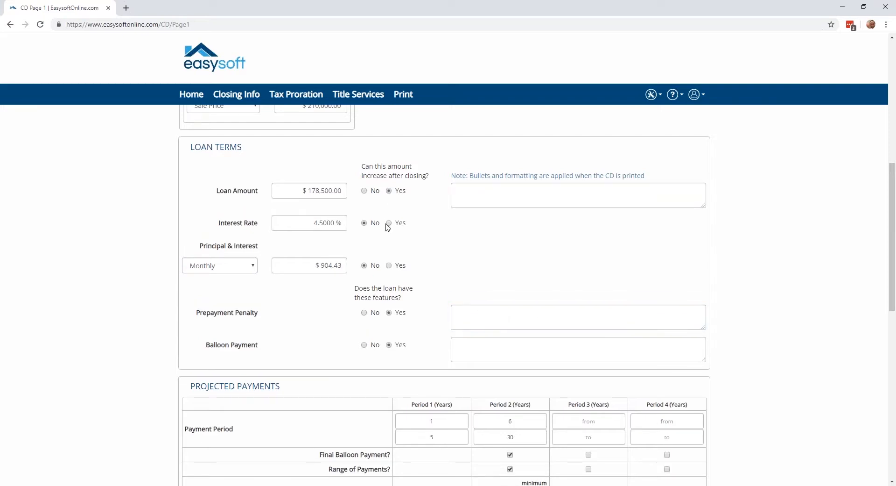
left_click(389, 223)
left_click(389, 275)
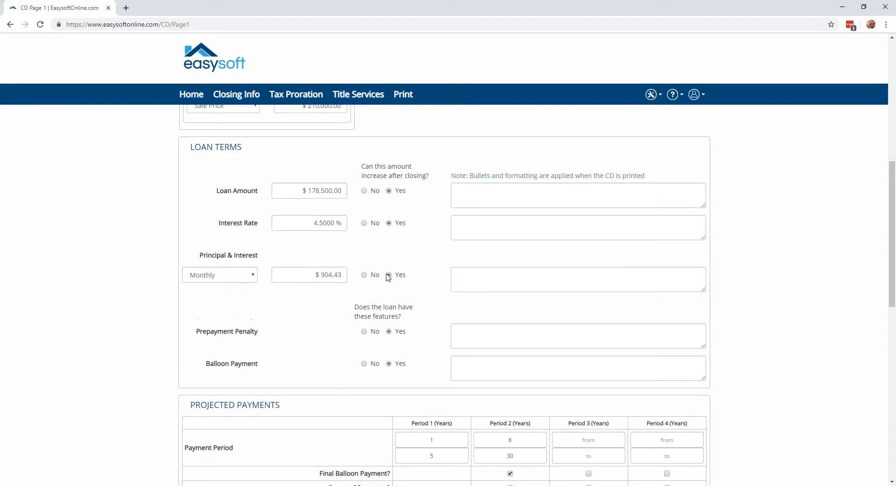
Turn the range of payments for Period 2 off and back on in the projected payments.
scroll(327, 278, "down", 2)
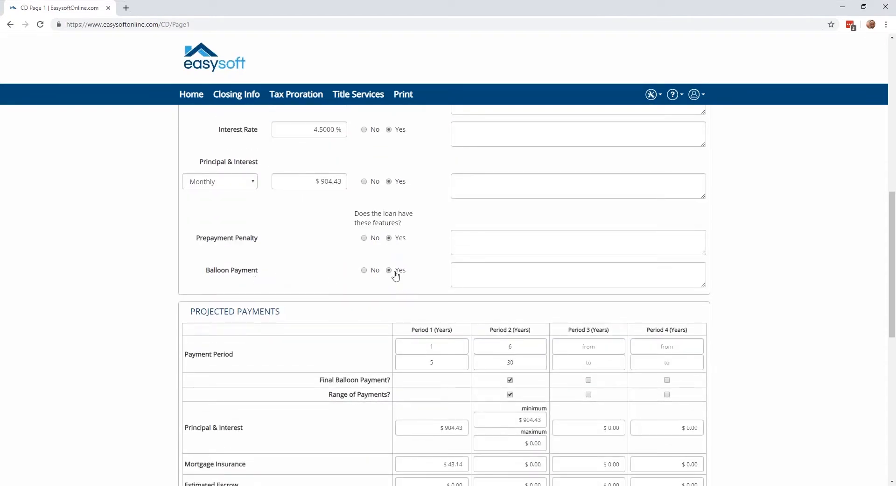
scroll(394, 276, "down", 3)
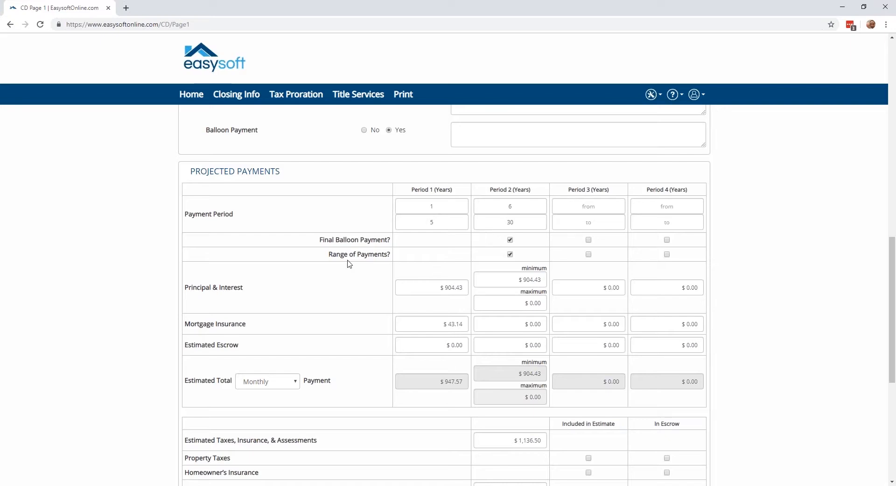
left_click(511, 254)
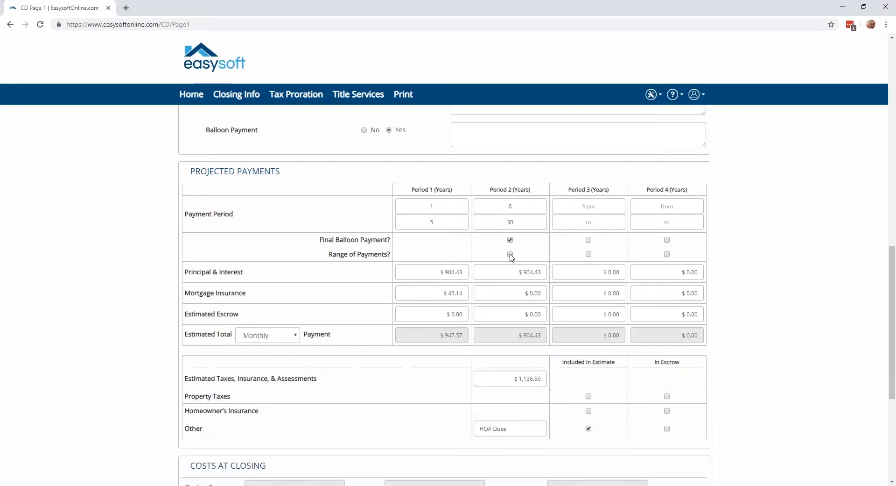
left_click(510, 255)
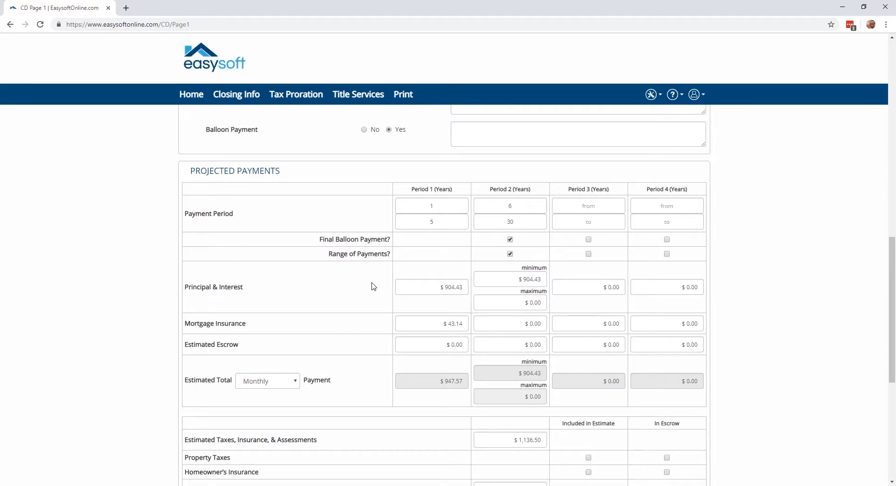
Examine the frequency options for the estimated total payment in the projected payments, keeping Monthly.
scroll(372, 286, "down", 2)
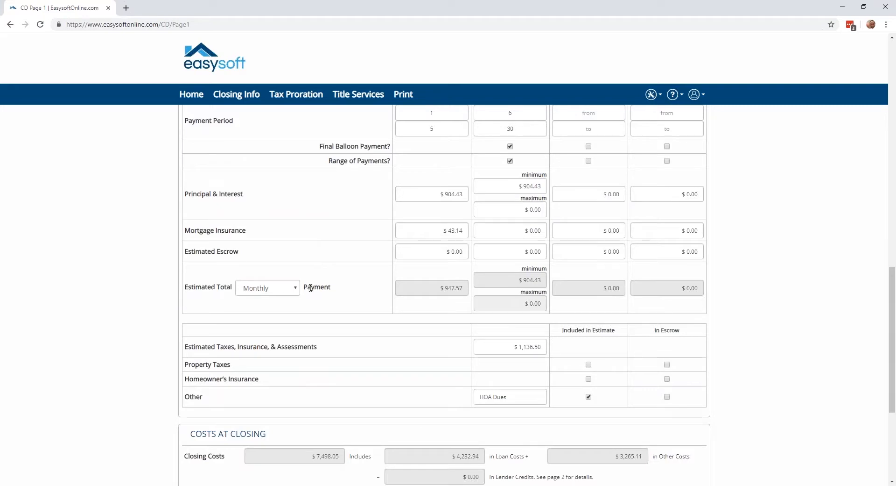
left_click(291, 292)
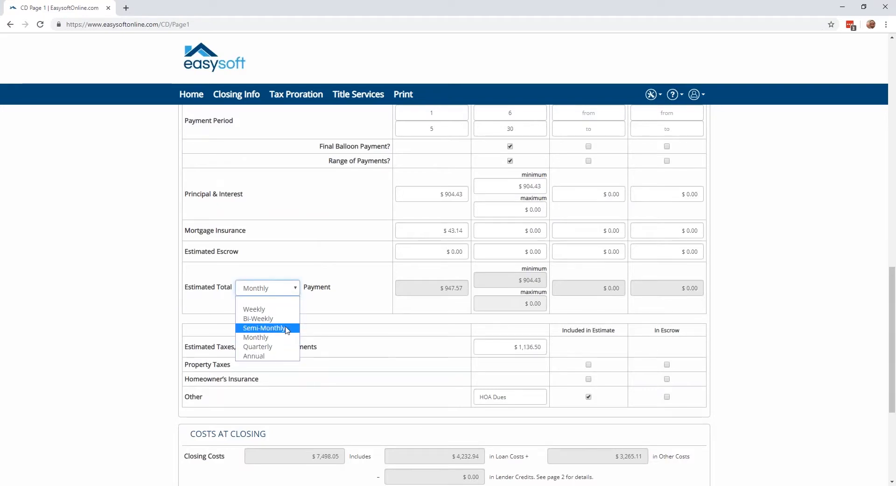
left_click(384, 291)
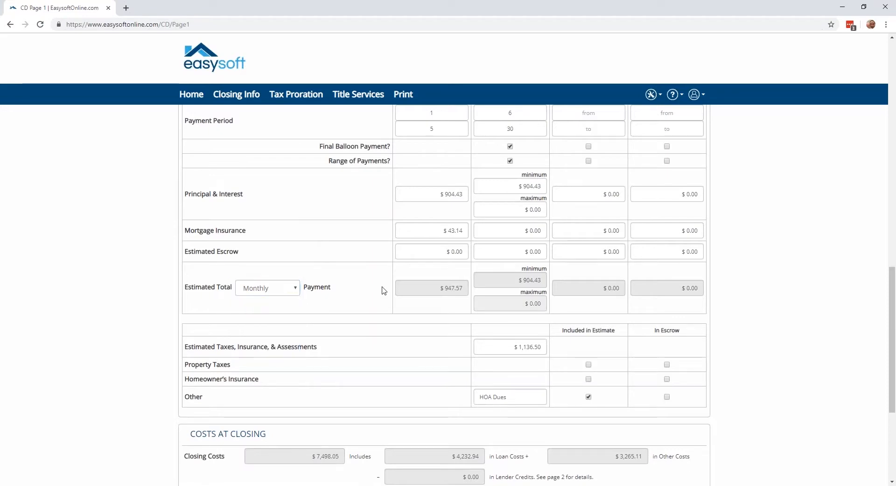
Review the estimated taxes, insurance and assessments and the Costs at Closing, and save Page 1 of the Closing Disclosure.
scroll(383, 290, "down", 2)
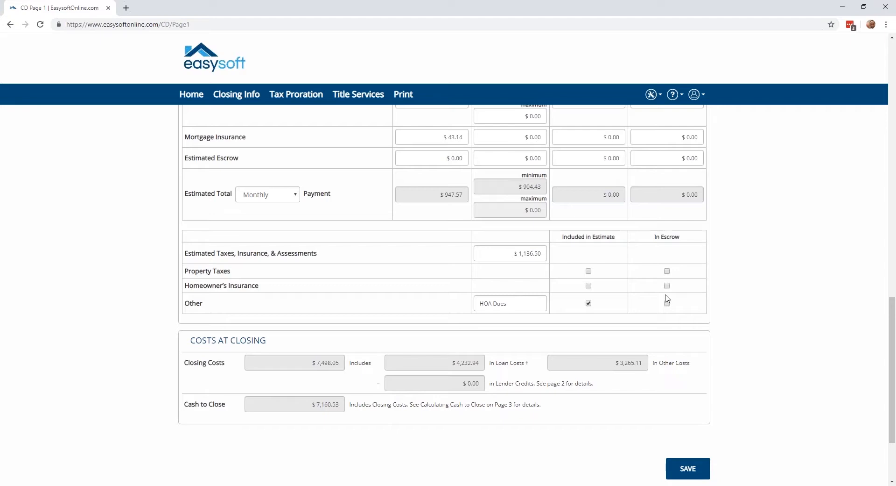
scroll(666, 297, "down", 1)
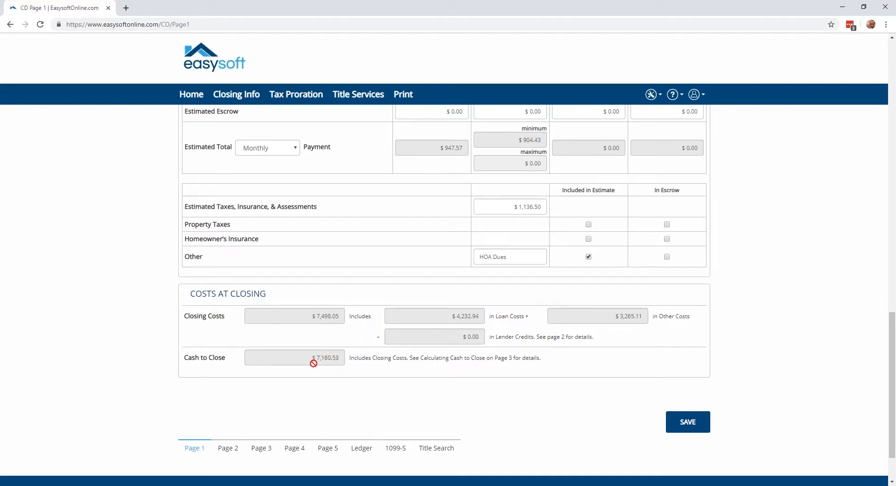
scroll(314, 363, "up", 4)
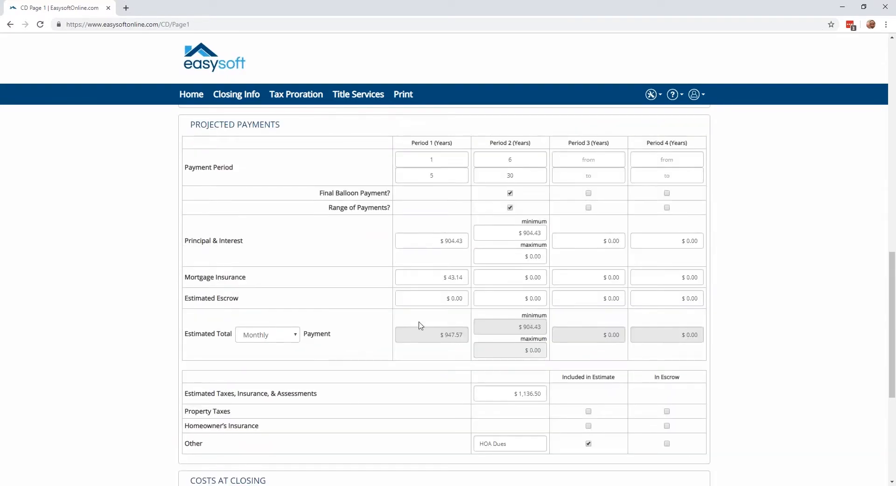
scroll(343, 329, "down", 3)
scroll(340, 330, "down", 2)
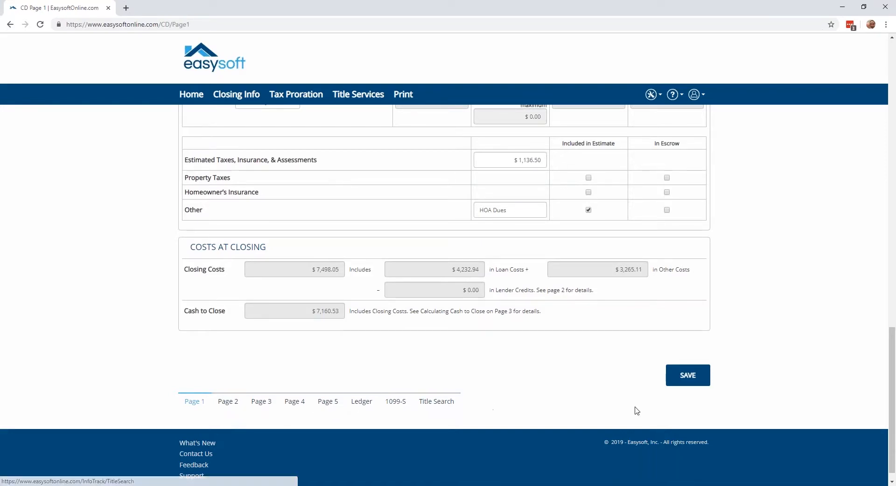
left_click(686, 380)
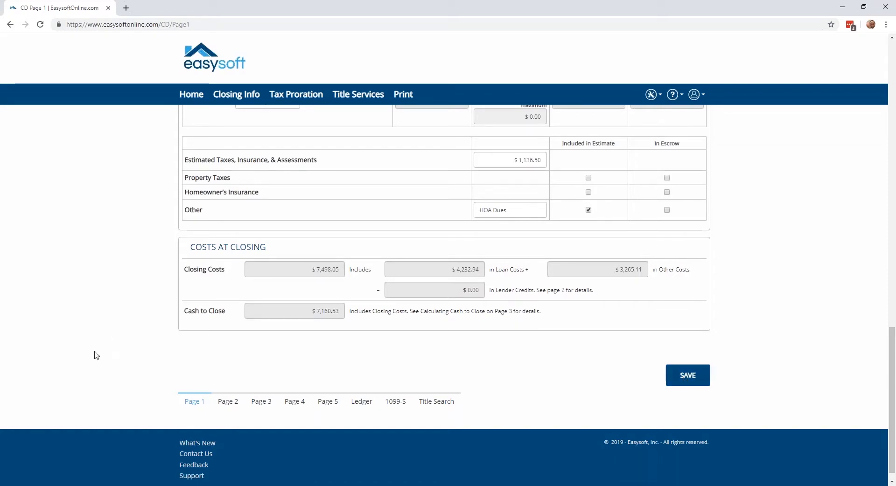
Go to Page 2 of the Closing Disclosure and examine the Section A origination charges under the loan costs.
left_click(233, 403)
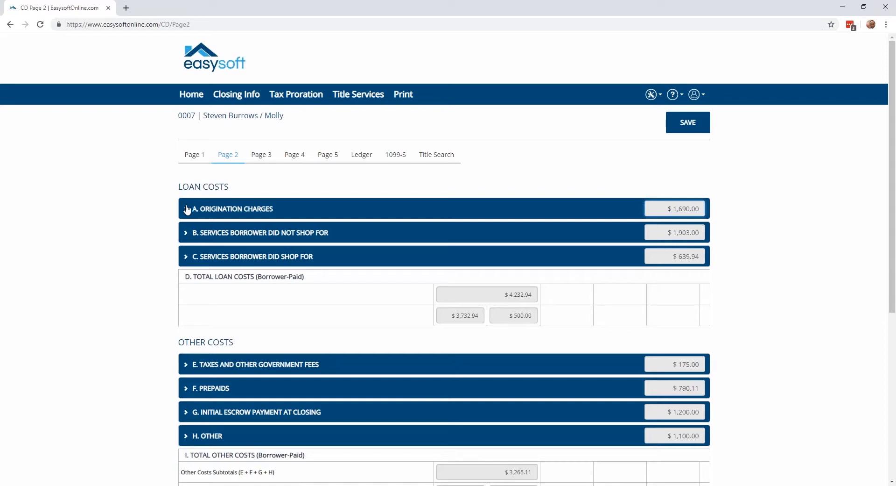
left_click(187, 210)
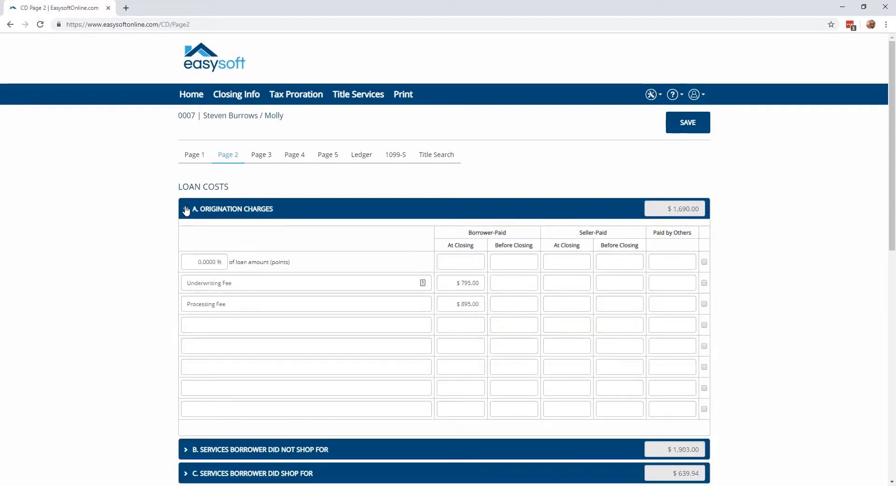
left_click(186, 209)
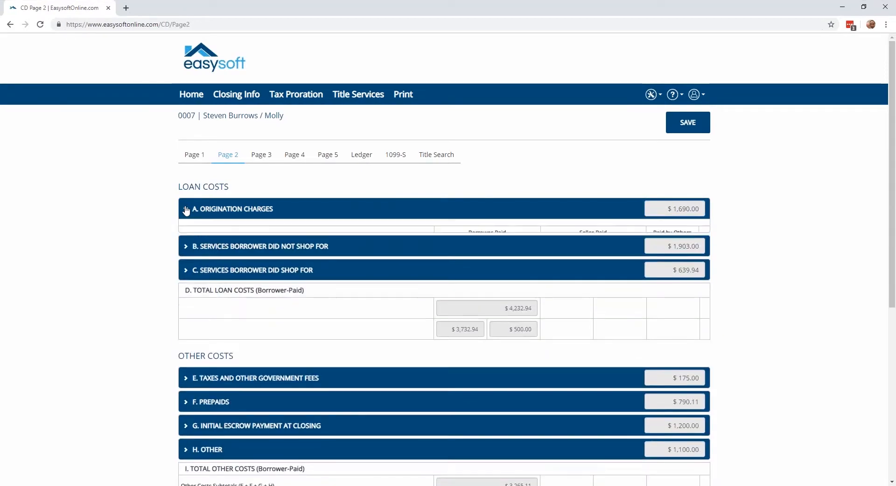
left_click(186, 210)
left_click(186, 209)
scroll(186, 209, "down", 3)
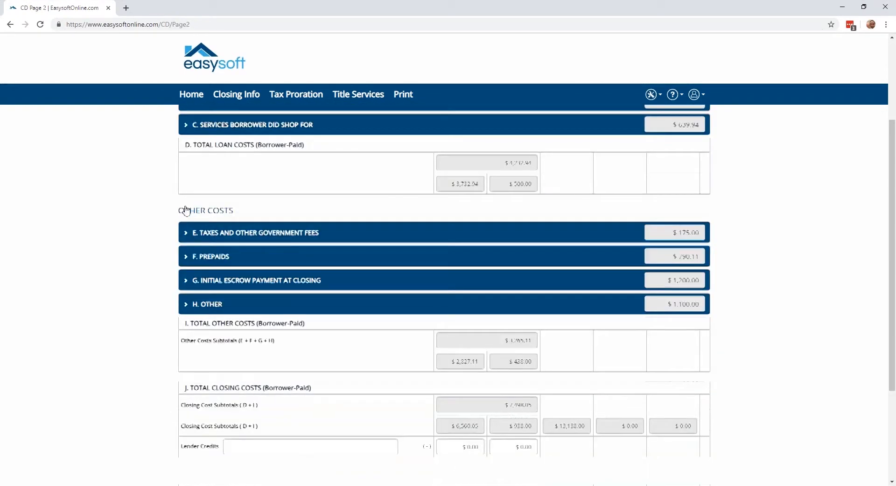
scroll(186, 210, "up", 2)
scroll(186, 207, "up", 2)
left_click(187, 209)
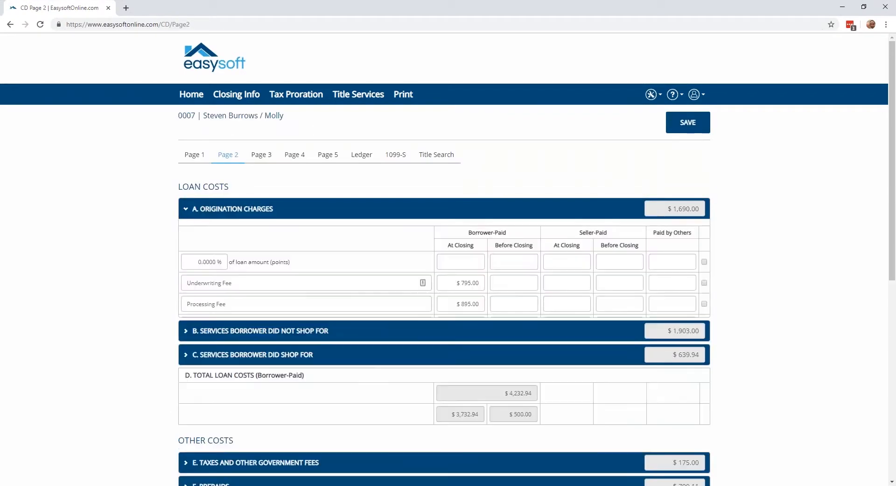
scroll(186, 210, "down", 1)
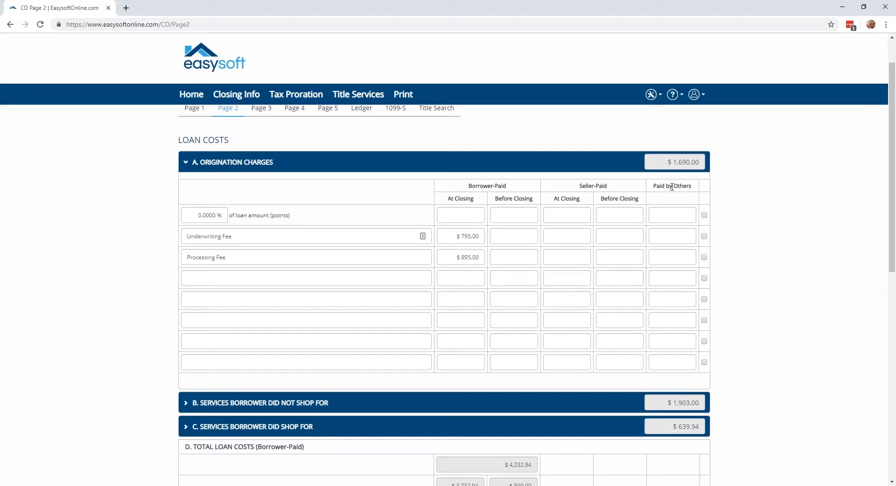
Collapse the origination charges and examine the Section B services the borrower did not shop for, collapsing that section as well.
left_click(184, 163)
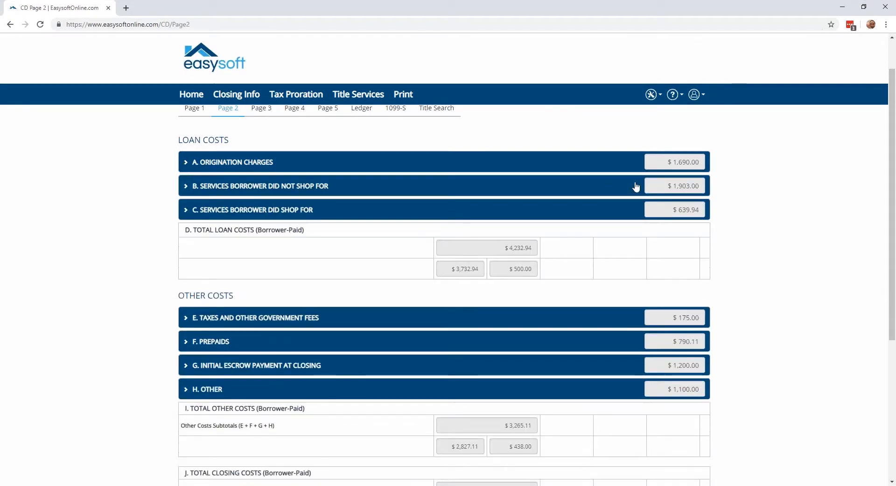
left_click(185, 189)
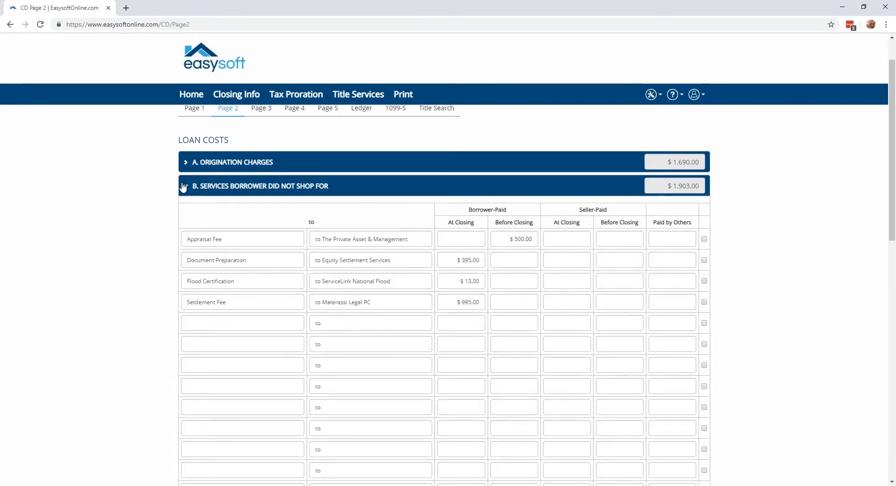
left_click(183, 187)
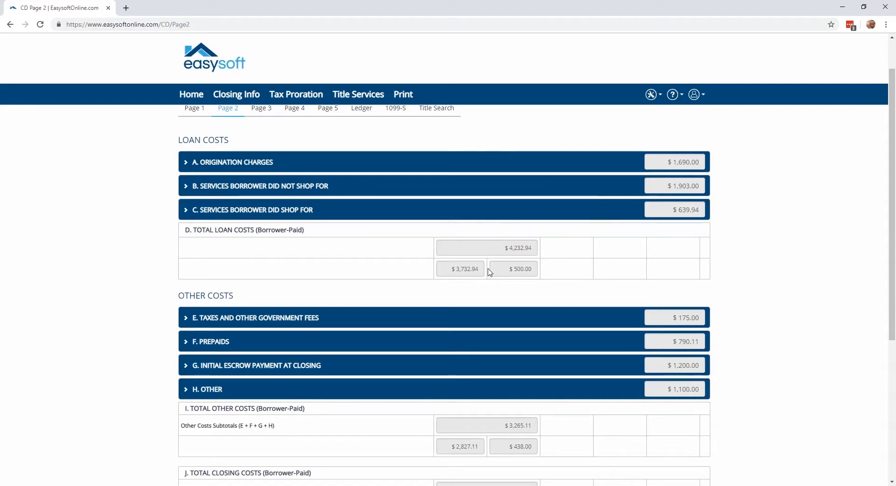
Expand Section E, Taxes and Other Government Fees, and look through the state jurisdictions, keeping NJ (Residential - Standard).
scroll(485, 266, "down", 2)
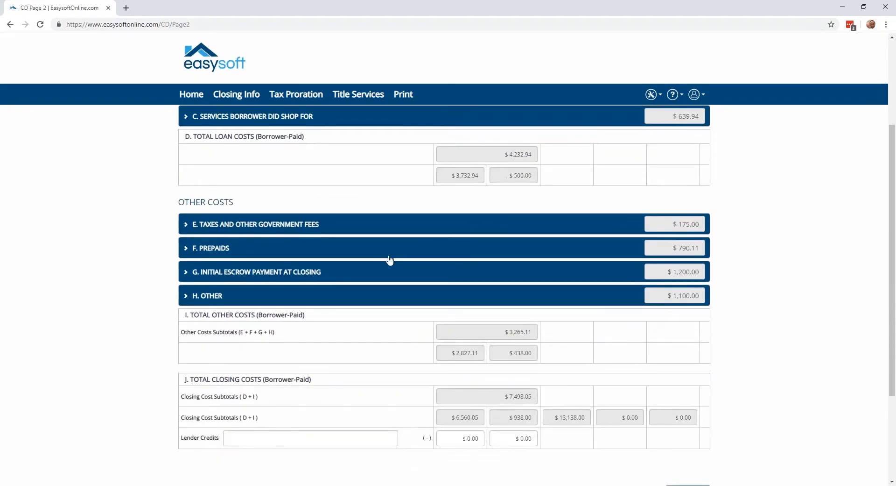
scroll(284, 279, "down", 1)
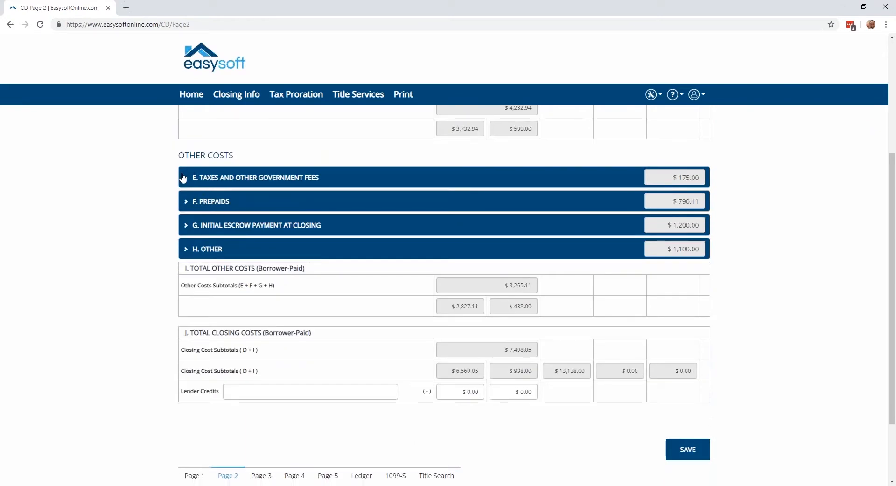
left_click(183, 177)
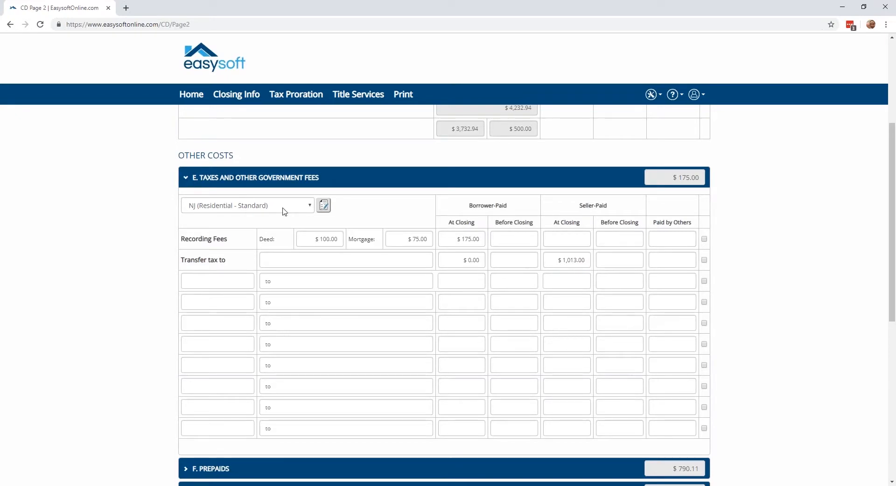
left_click(310, 209)
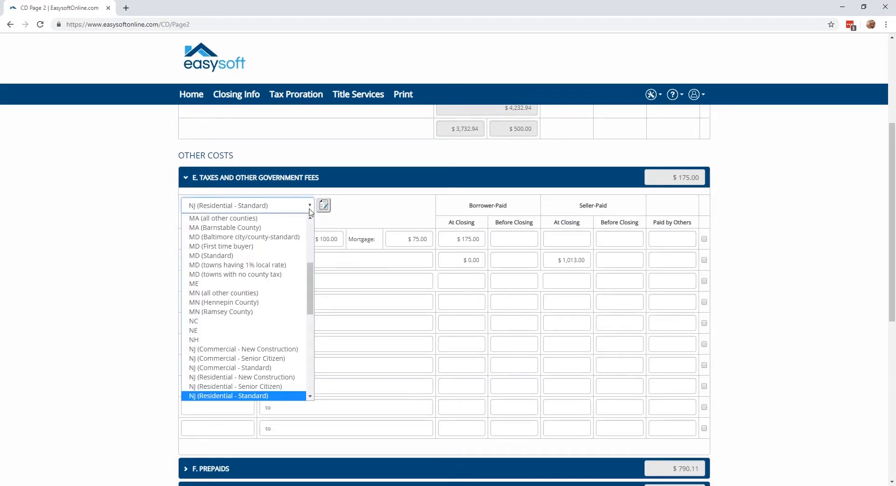
mouse_move(312, 274)
left_mouse_down()
mouse_move(309, 232)
mouse_move(309, 274)
left_mouse_up()
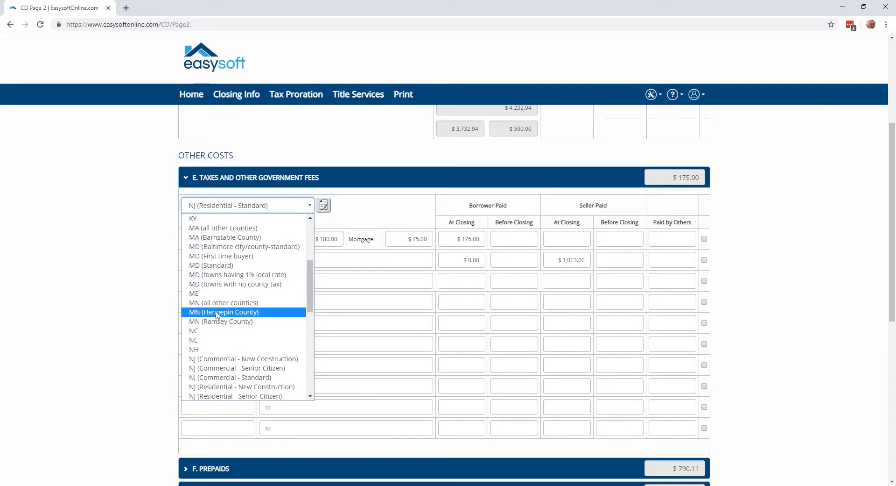
left_click(279, 203)
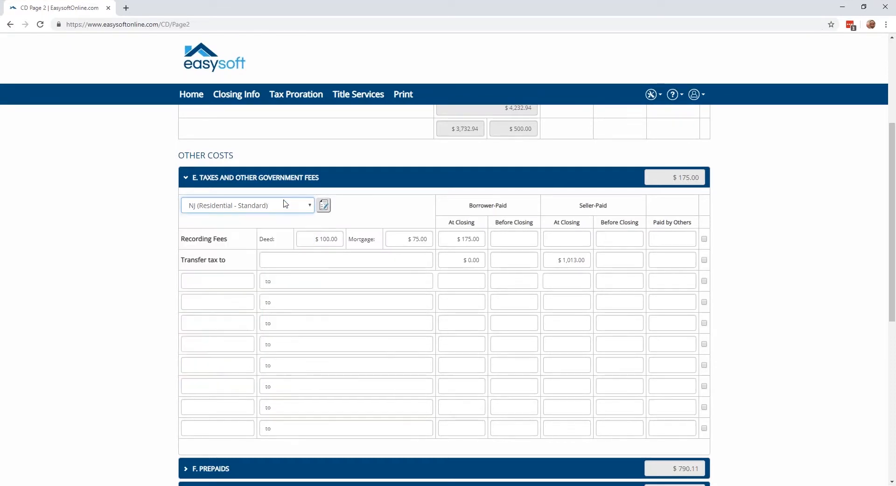
Review the Recording Charges & Transfer Taxes details for NJ (Residential - Standard), save them, and accept the update to Section E.
left_click(324, 205)
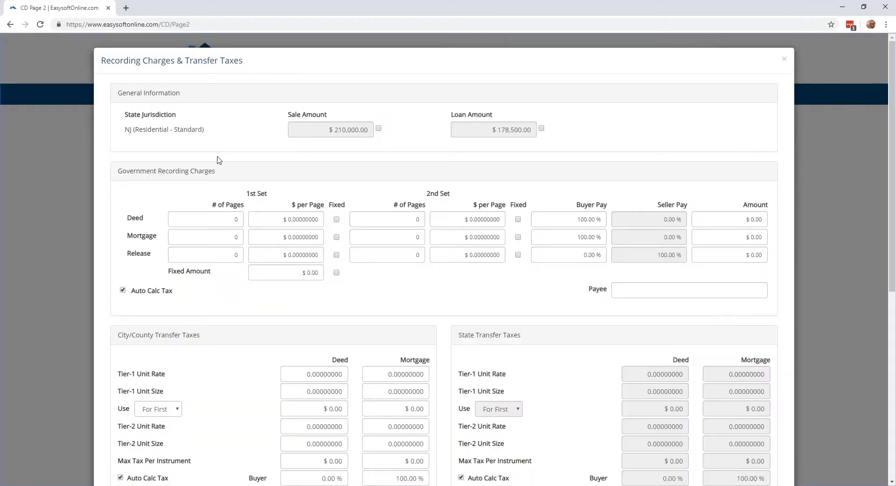
scroll(220, 160, "down", 1)
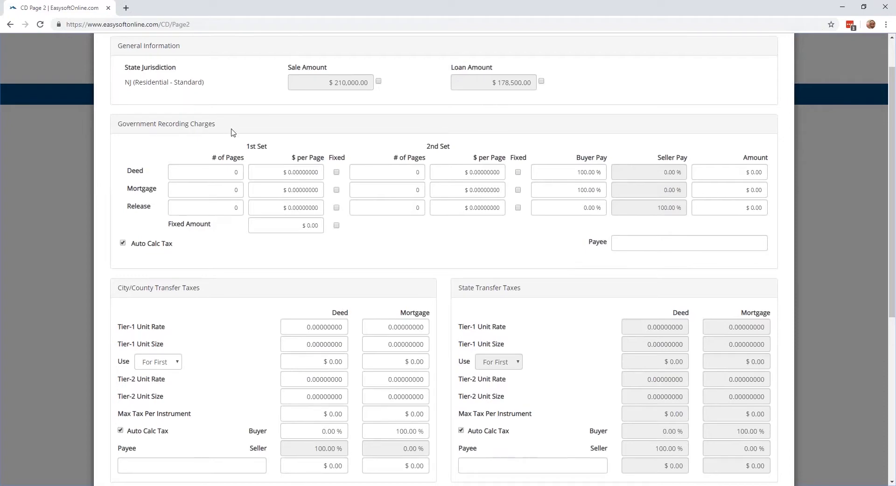
scroll(234, 135, "down", 2)
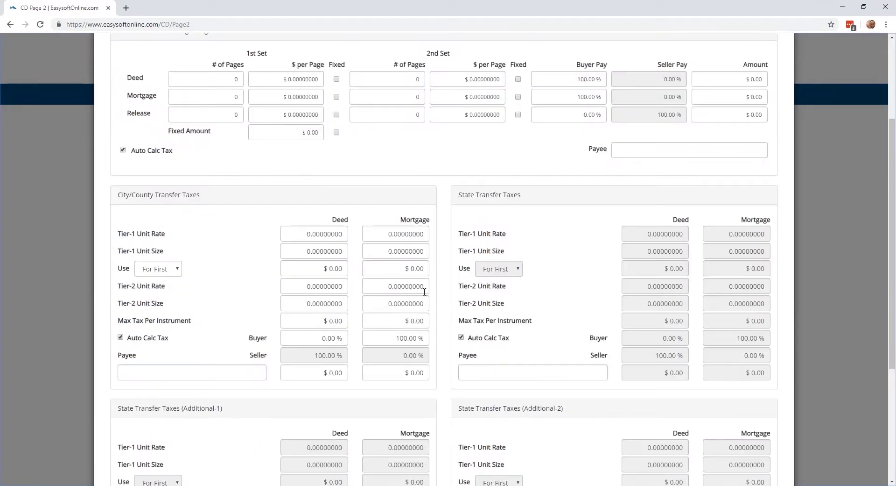
scroll(425, 291, "down", 4)
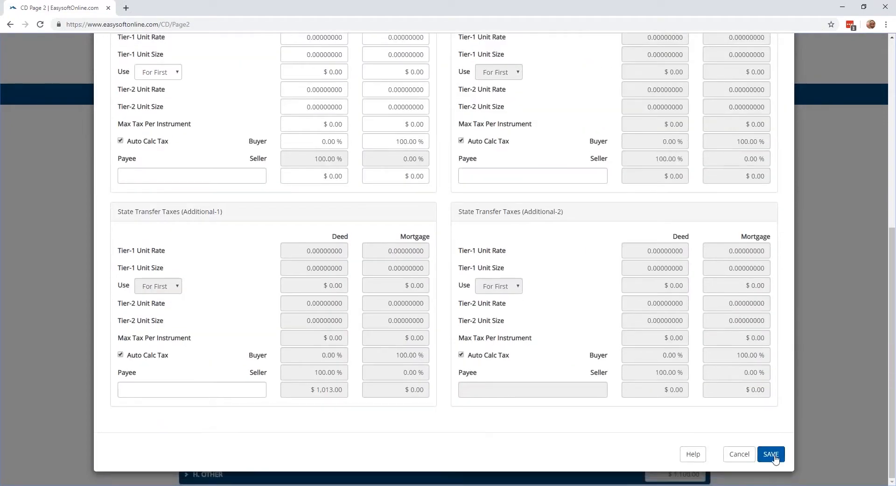
left_click(772, 455)
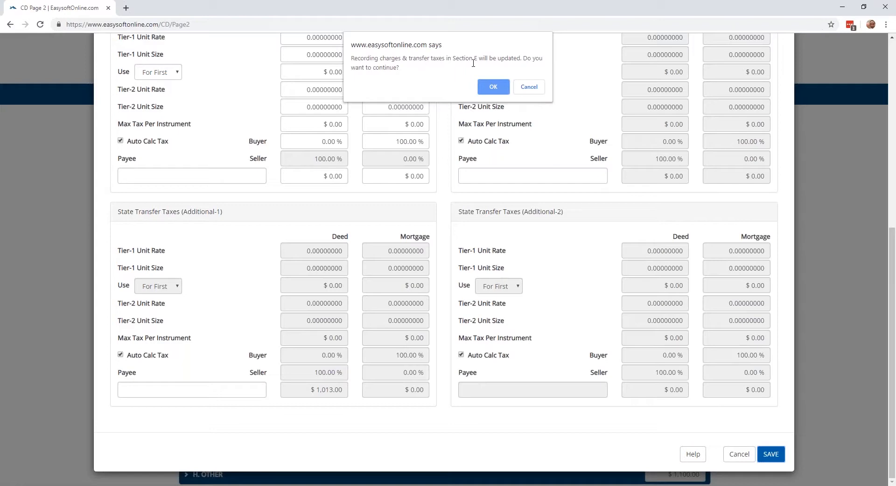
left_click(488, 86)
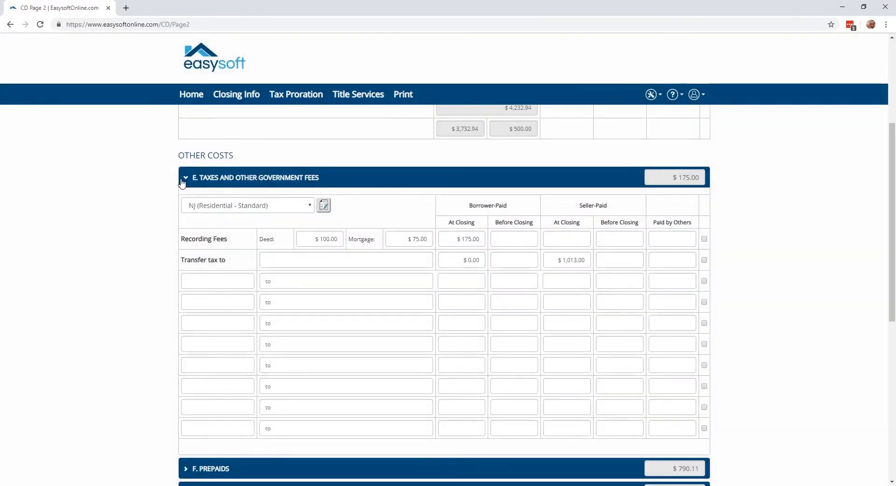
Collapse Section E and examine the insurance premium, prepaid interest and property tax entries in Section F, Prepaids, collapsing it when done.
left_click(185, 179)
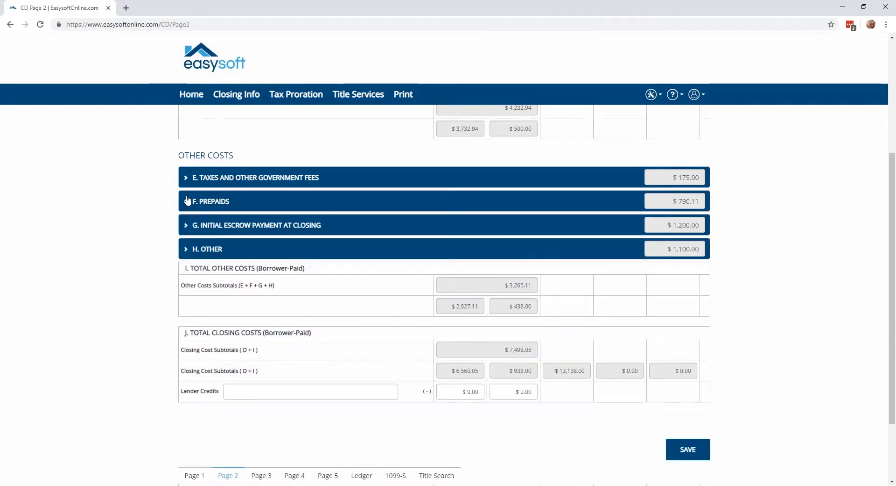
left_click(184, 202)
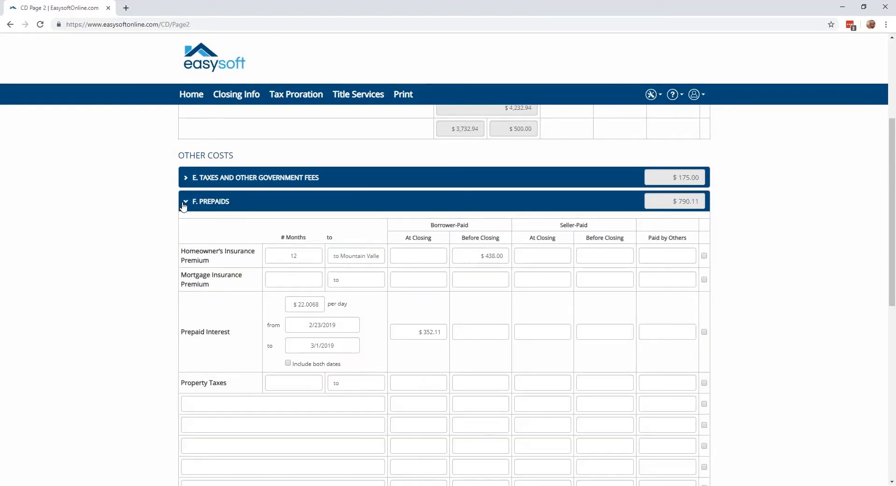
scroll(184, 207, "down", 1)
scroll(208, 177, "down", 1)
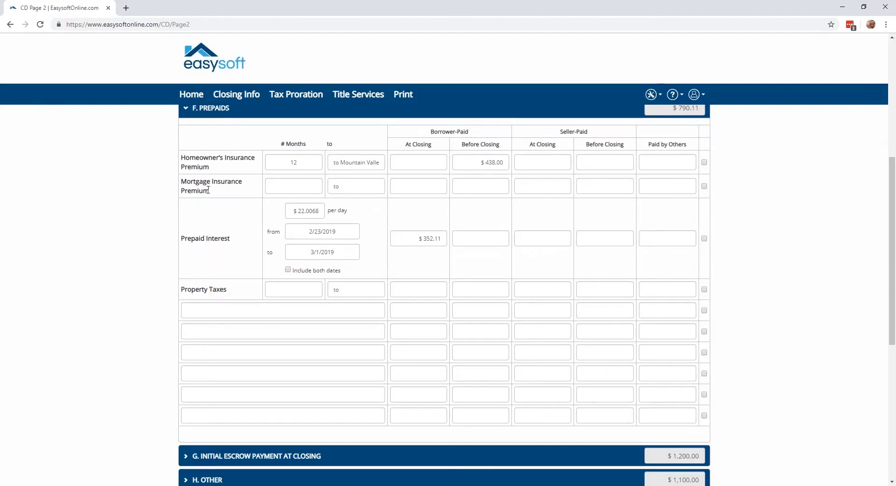
scroll(208, 190, "down", 1)
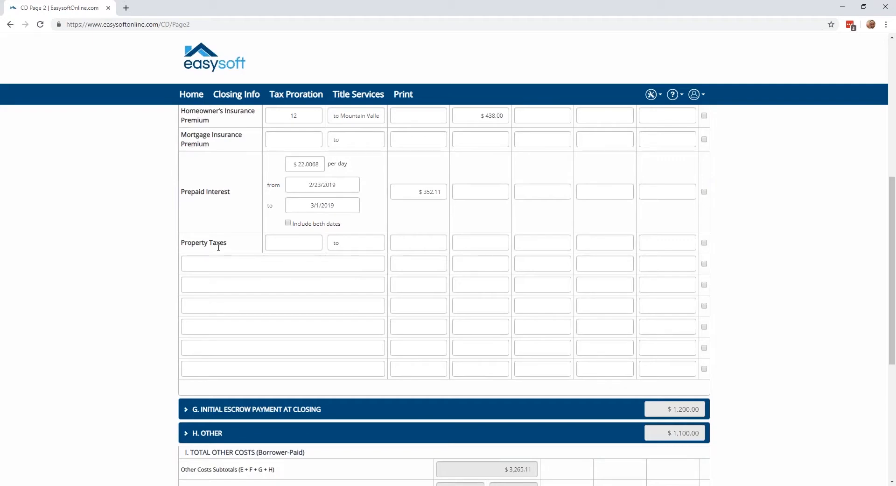
scroll(218, 247, "up", 2)
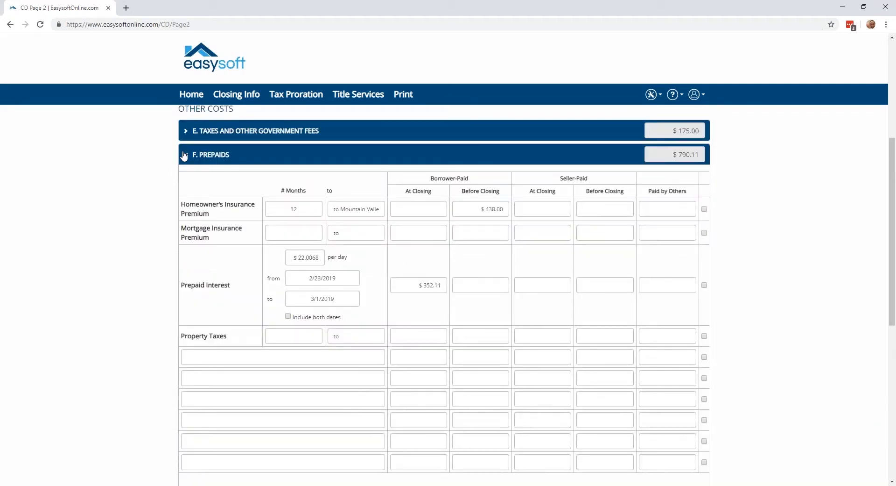
left_click(184, 156)
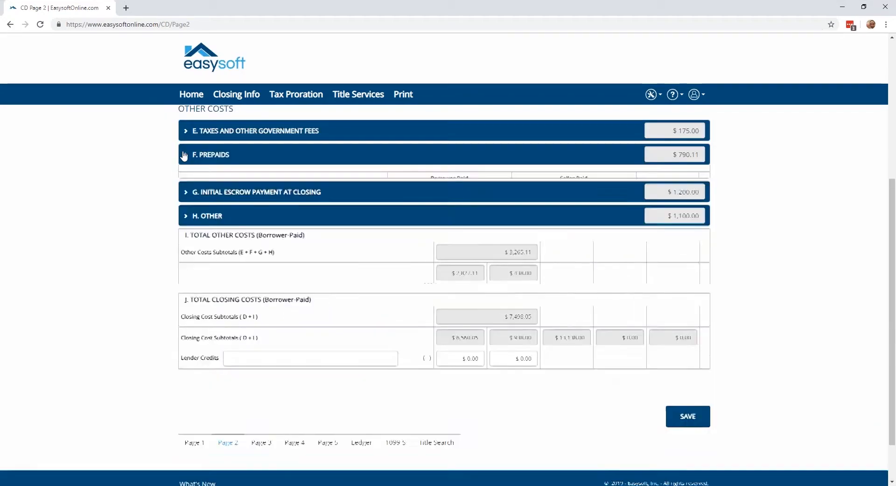
Expand Section G, Initial Escrow Payment at Closing, examine the homeowner's insurance monthly amount, months and borrower-paid fields, and collapse it.
left_click(184, 181)
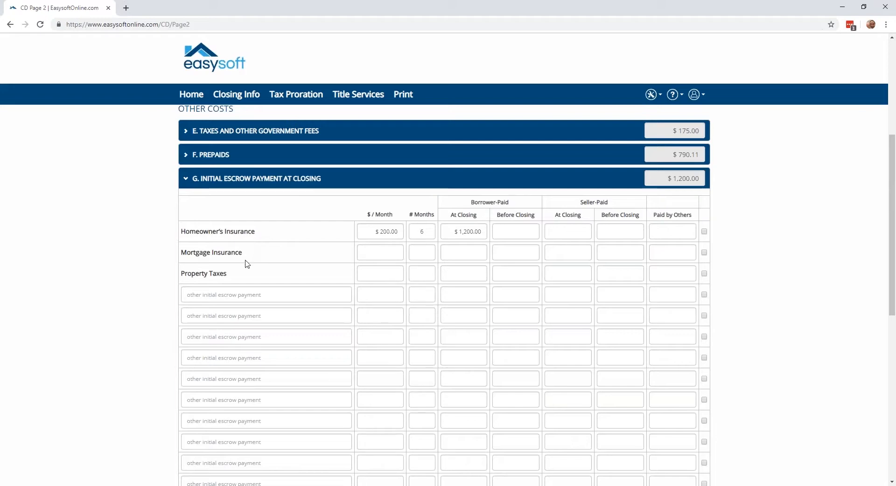
left_click(362, 228)
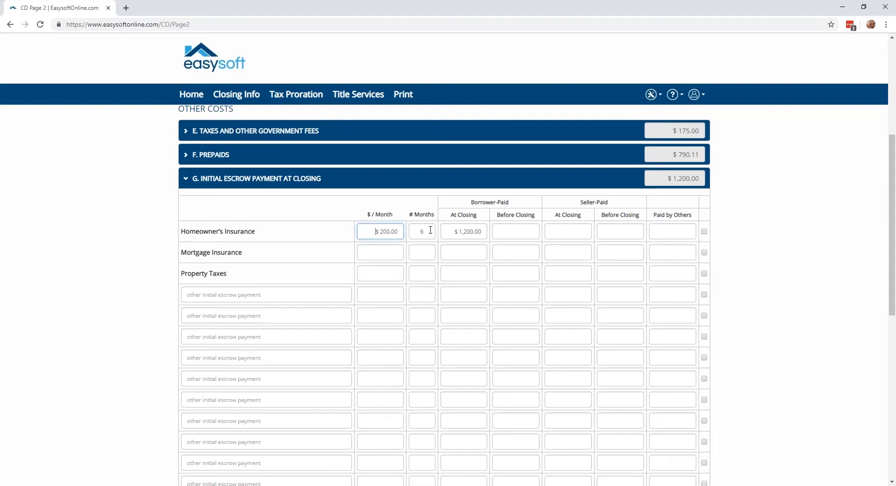
left_click(458, 236)
left_click(190, 184)
Expand Section H, Other, and look through its cost descriptions, payees, and borrower- and seller-paid amounts.
left_click(187, 205)
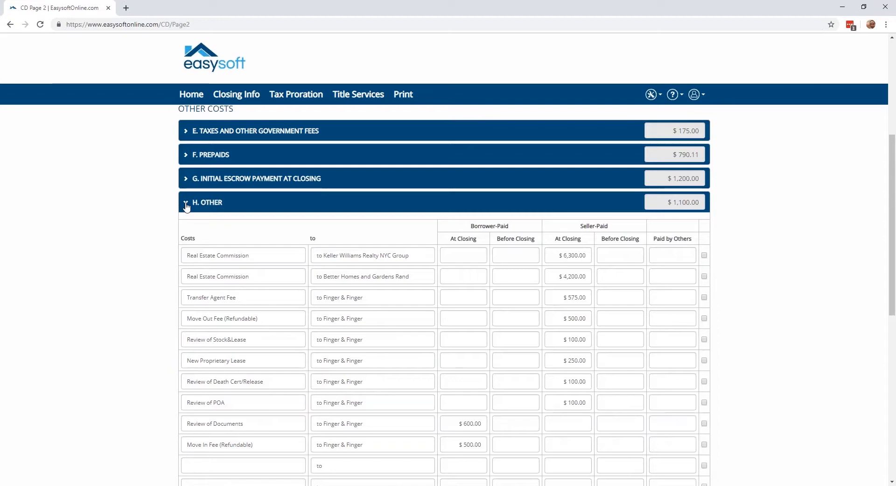
scroll(186, 206, "down", 1)
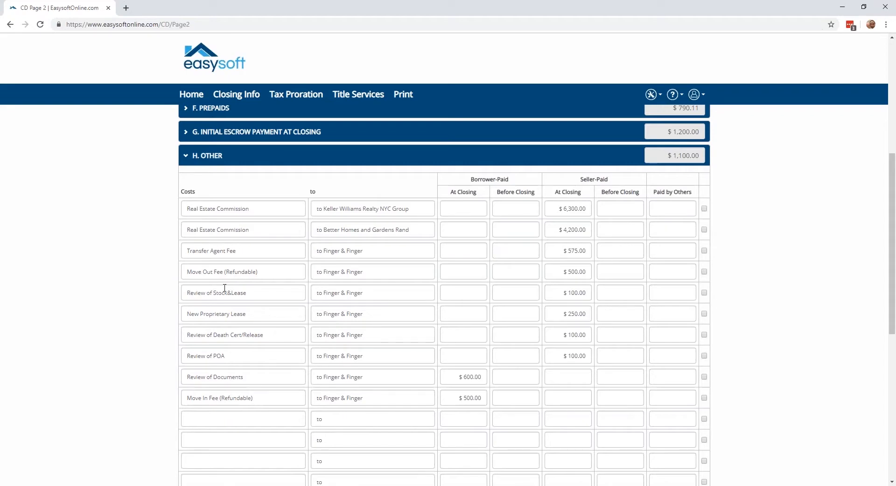
scroll(225, 288, "down", 2)
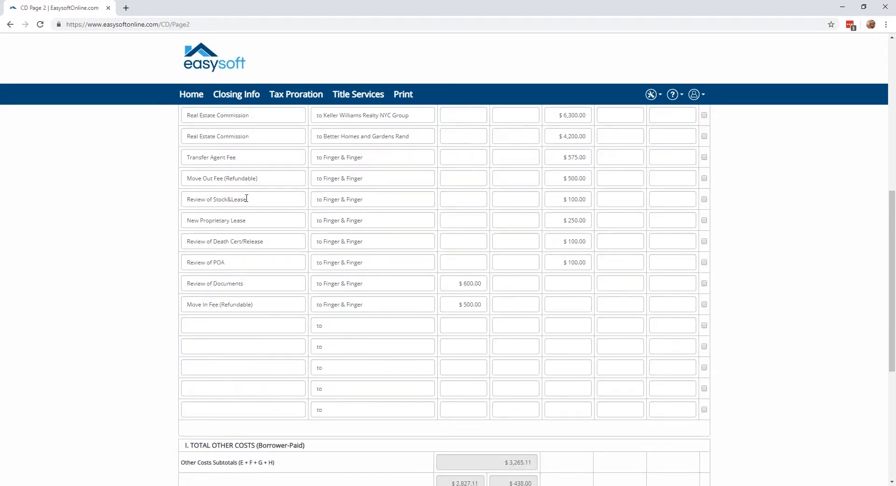
scroll(250, 173, "down", 1)
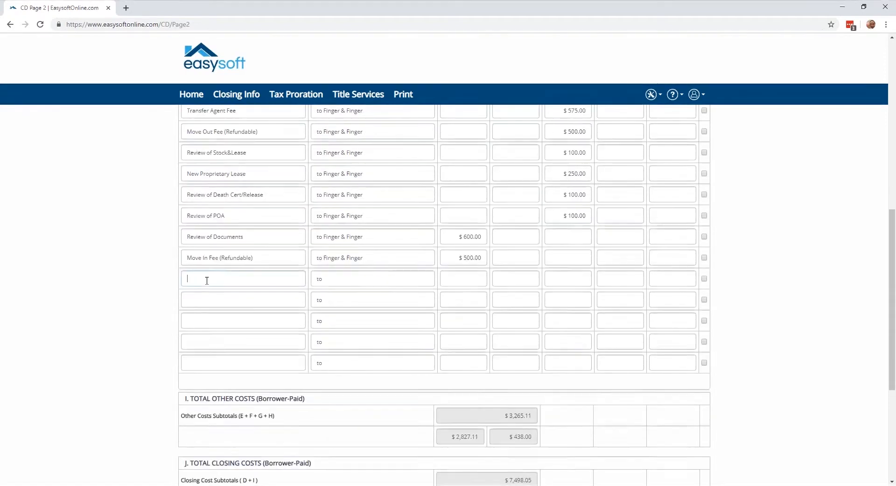
Bring up the suggested cost descriptions for "a" in Section H's first empty row, clear the entry, and collapse the section.
left_click(206, 280)
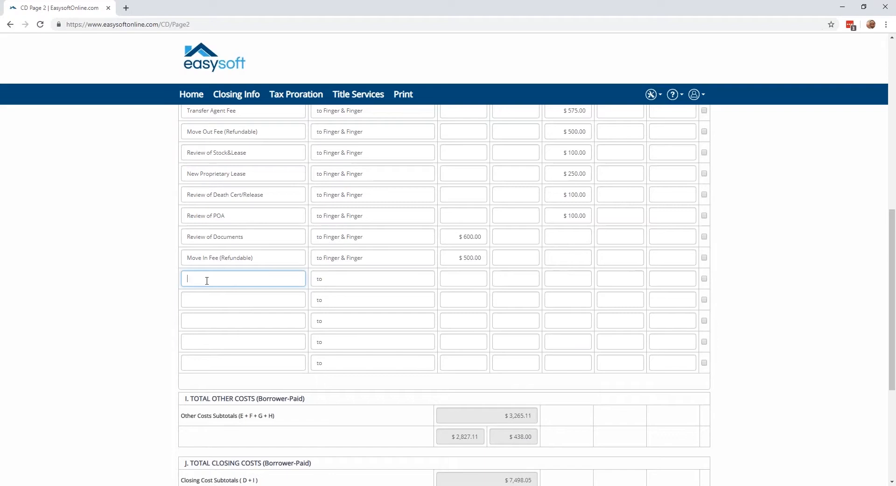
type("a")
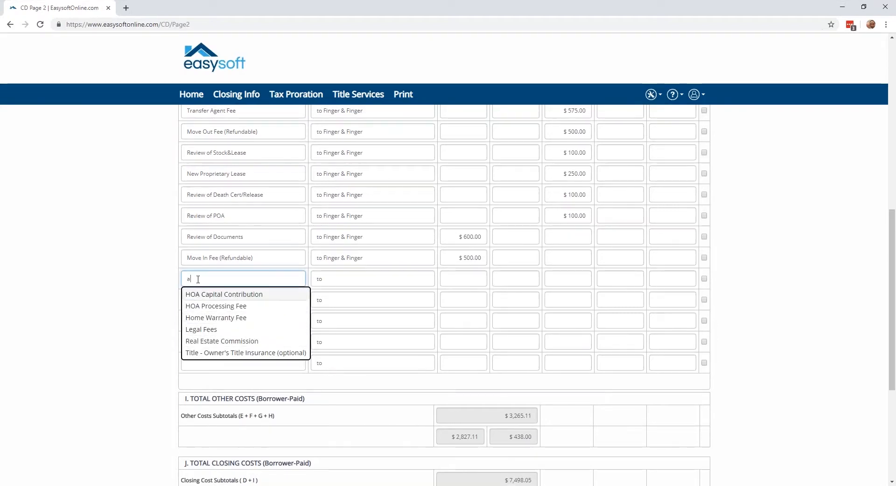
left_click_drag(191, 279, 182, 279)
left_click(192, 279)
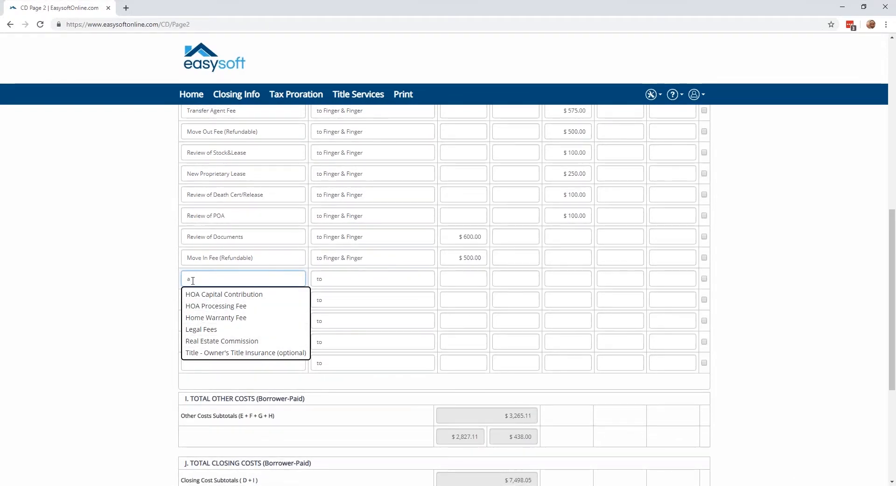
key("BackSpace")
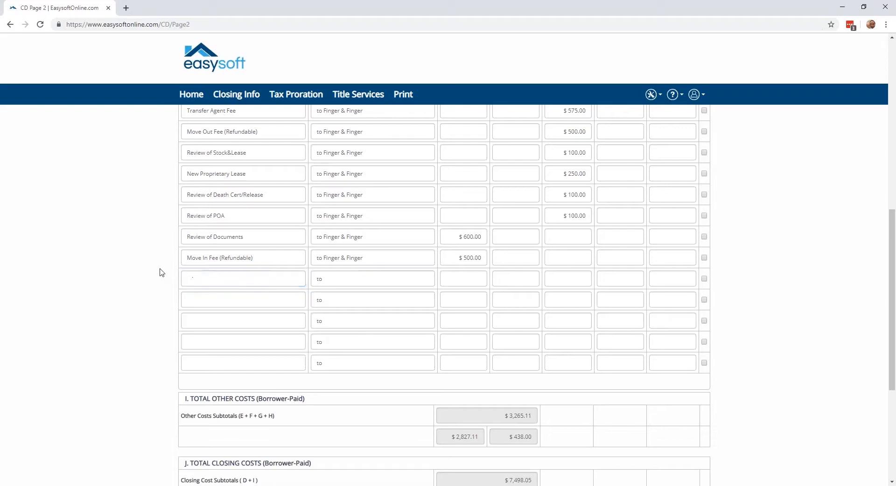
scroll(162, 272, "up", 3)
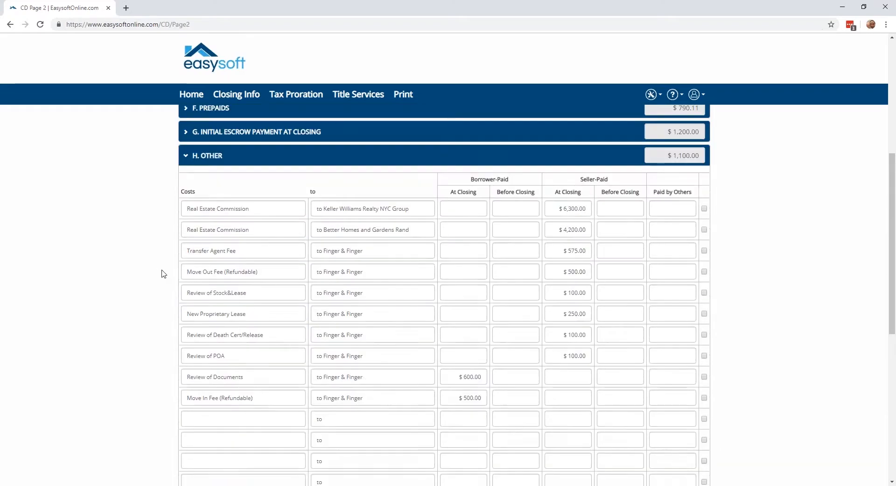
left_click(186, 161)
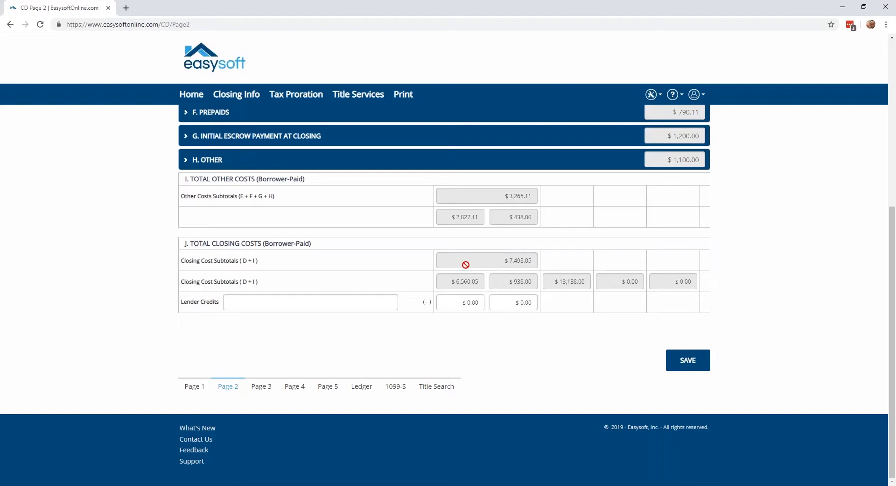
Open Closing Disclosure Page 3 and examine the cash-to-close table, Sections K and M, and the adjustments for items paid by the seller in advance.
left_click(261, 389)
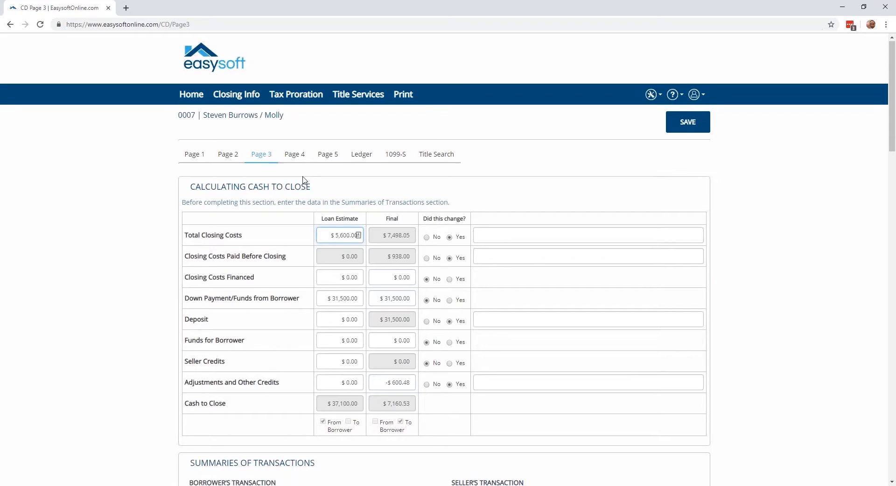
scroll(263, 136, "down", 1)
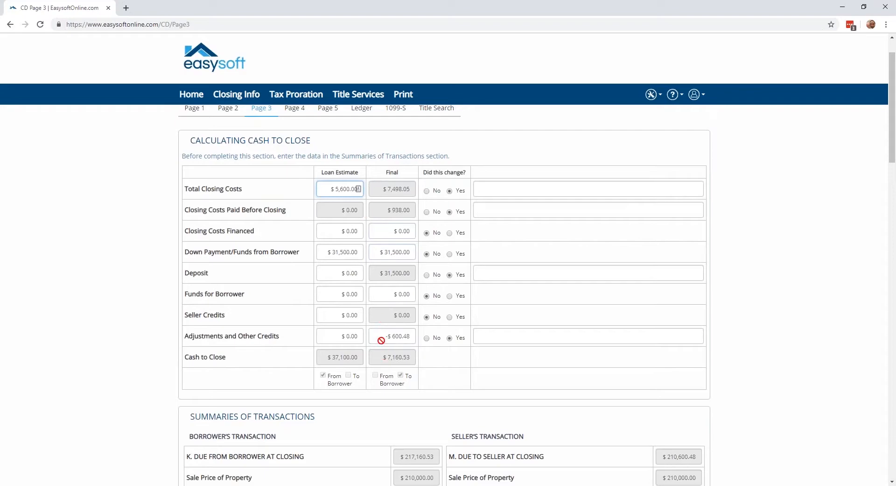
scroll(376, 176, "down", 1)
scroll(375, 177, "down", 6)
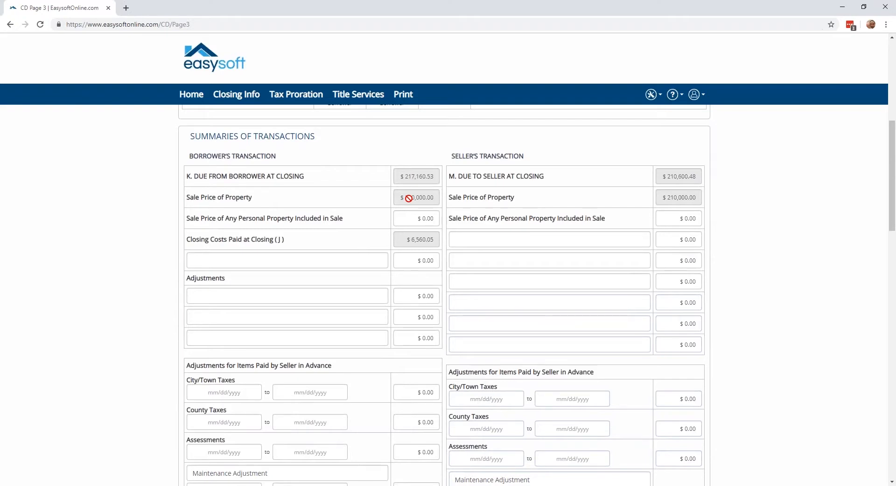
scroll(246, 239, "down", 1)
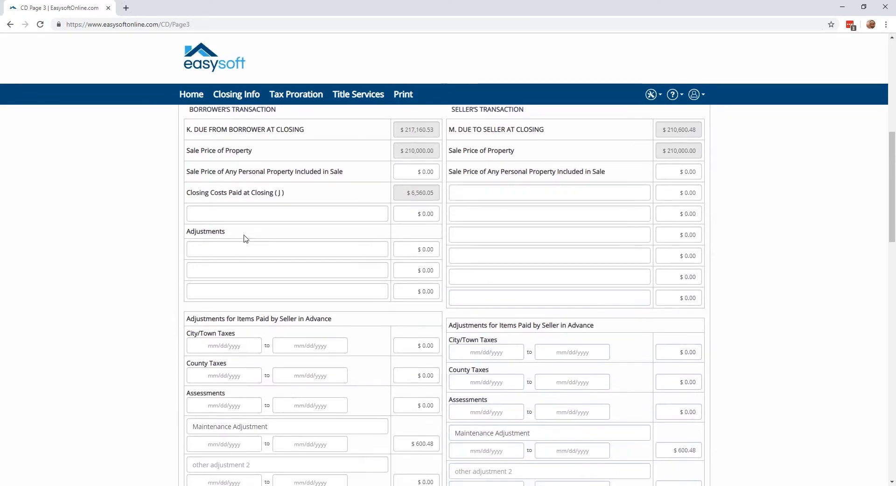
scroll(213, 221, "down", 2)
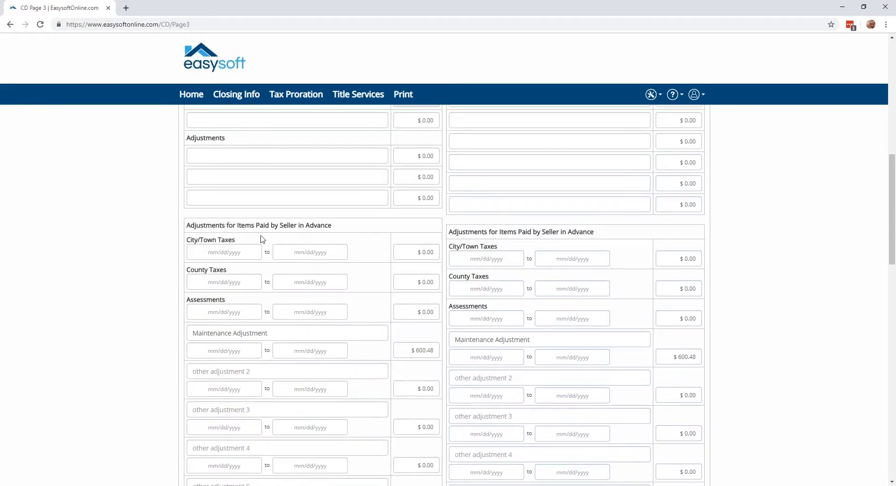
Examine Sections L and N, the adjustments for items unpaid by the seller, and the borrower's and seller's final calculations on Page 3.
scroll(309, 227, "down", 1)
scroll(309, 227, "down", 6)
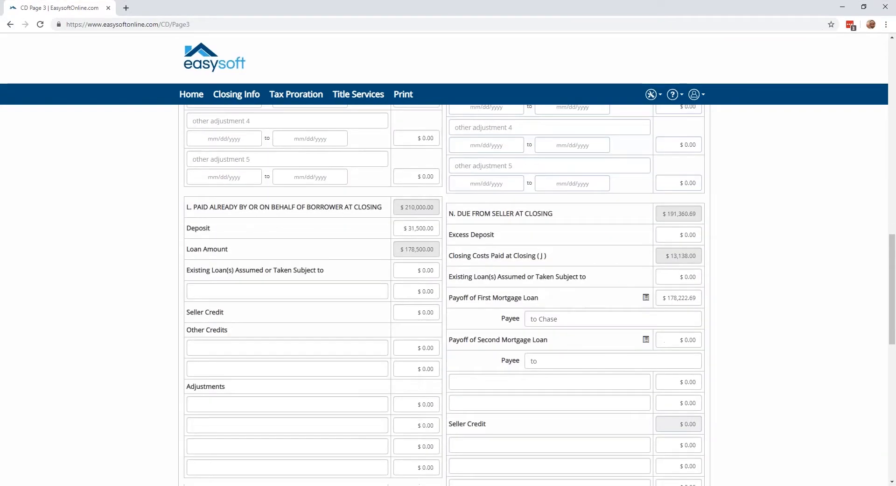
scroll(216, 276, "down", 2)
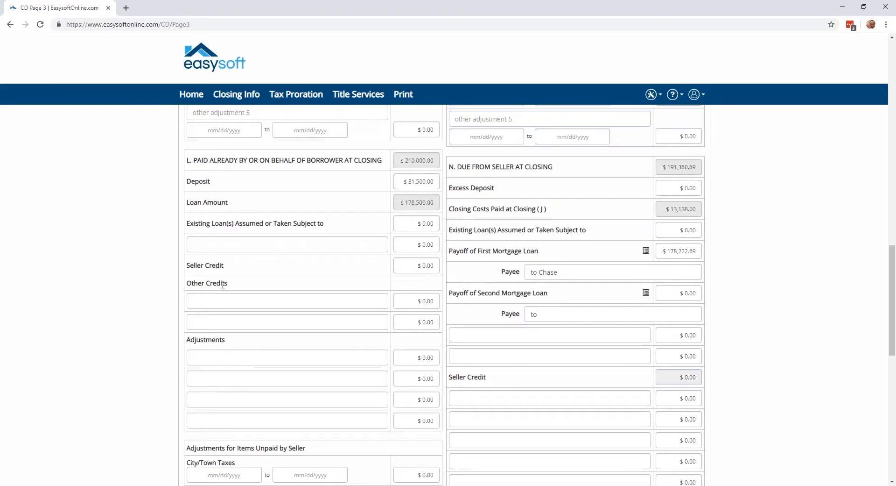
scroll(222, 285, "down", 3)
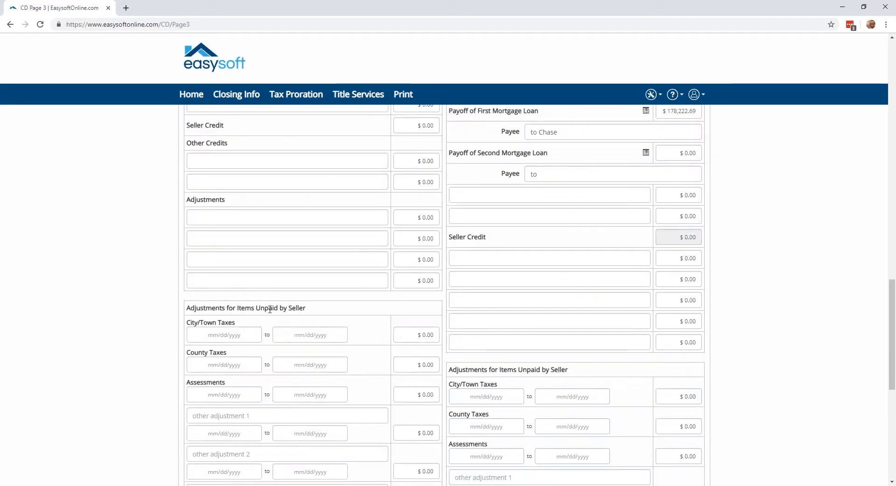
scroll(270, 309, "down", 4)
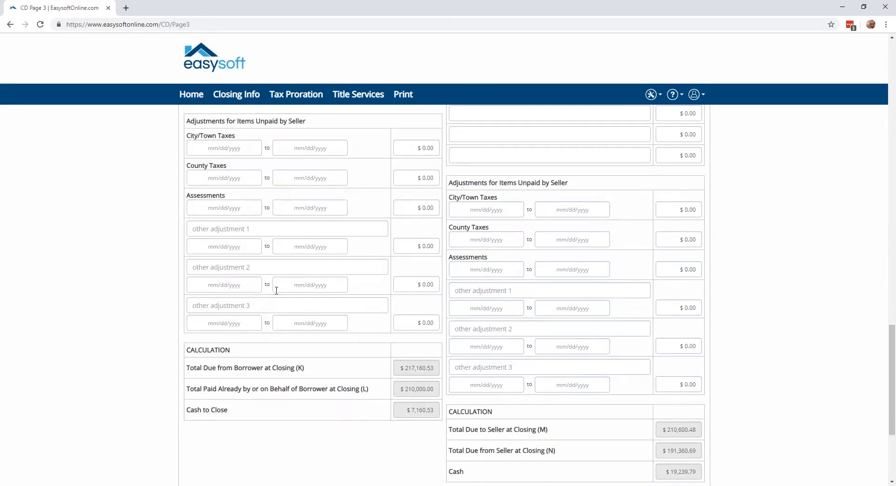
scroll(298, 267, "down", 2)
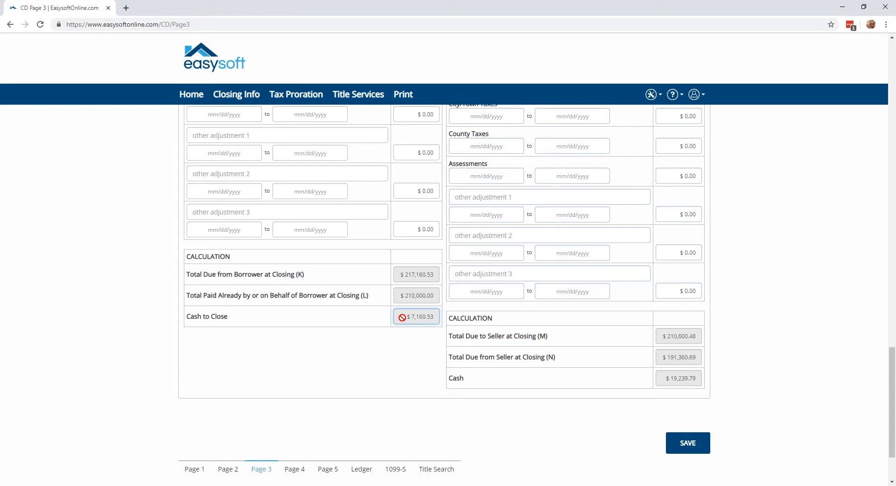
Return to Calculating Cash to Close and examine the "Did this change?" choices and the explanation field for Total Closing Costs.
scroll(402, 317, "up", 10)
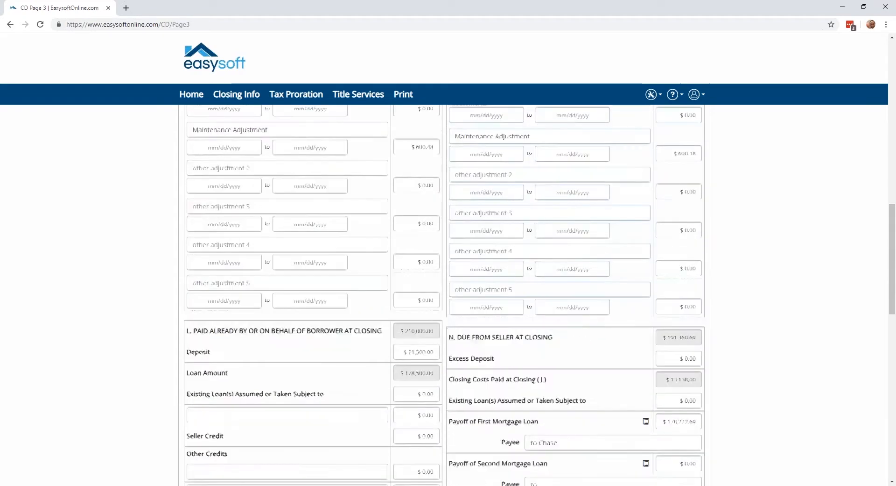
scroll(401, 317, "up", 15)
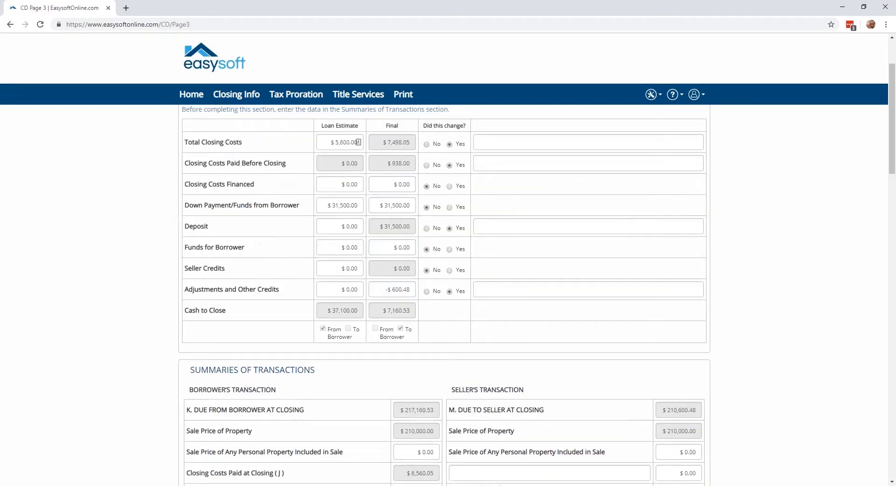
scroll(399, 343, "up", 1)
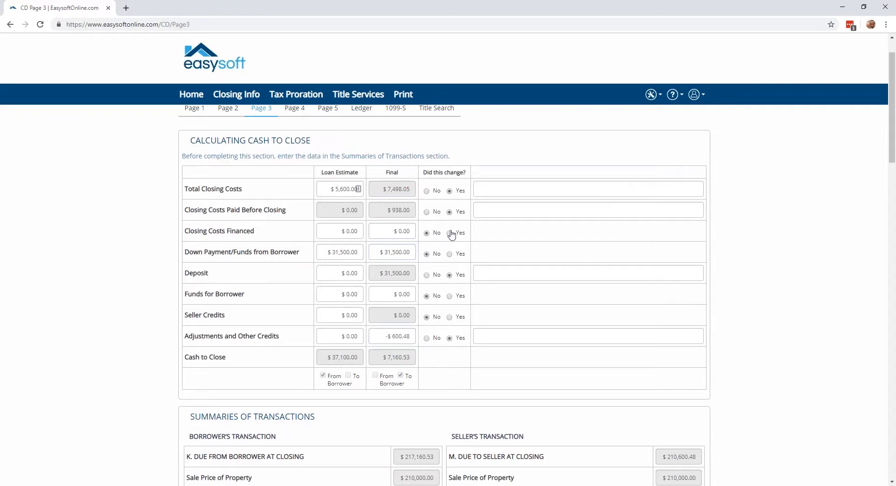
left_click(479, 187)
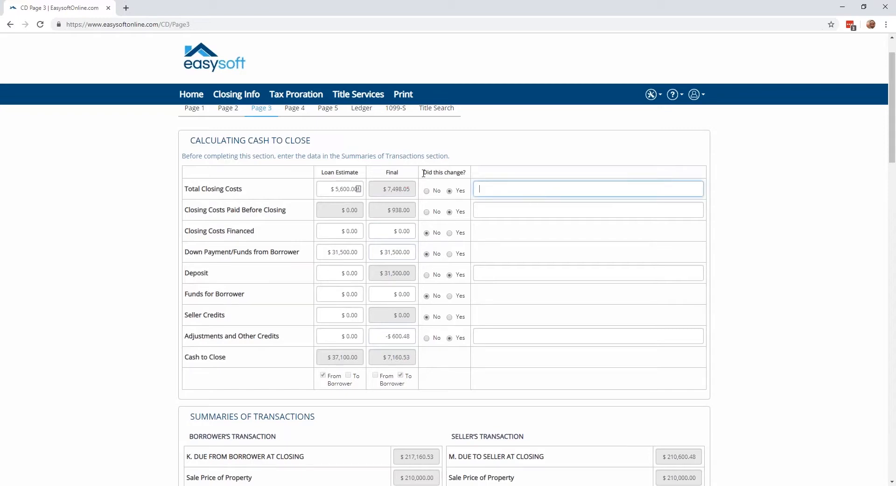
Open Closing Disclosure Page 4 and examine its loan disclosures, from Assumption and Late Payment through Partial Payments and Security Interest.
scroll(293, 159, "up", 1)
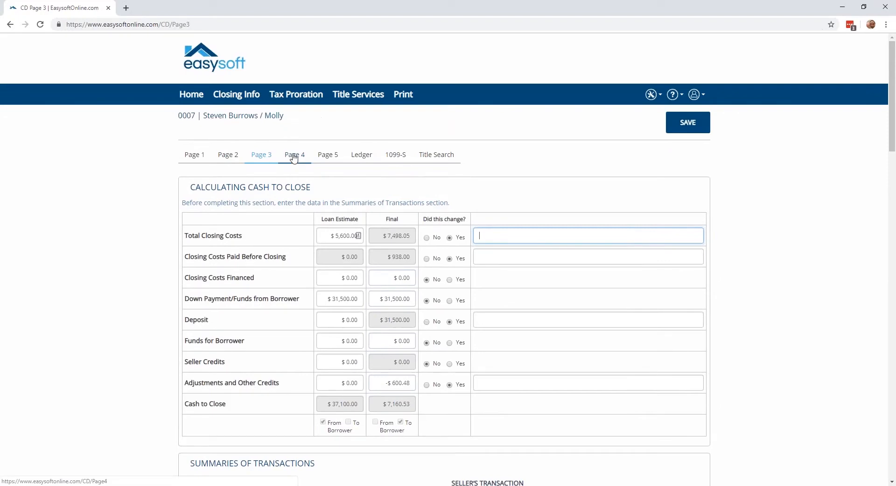
left_click(294, 155)
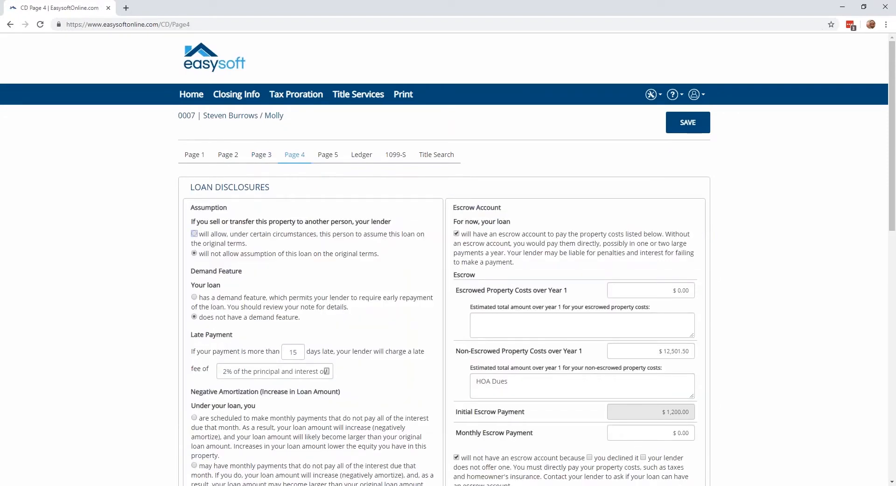
scroll(448, 262, "down", 1)
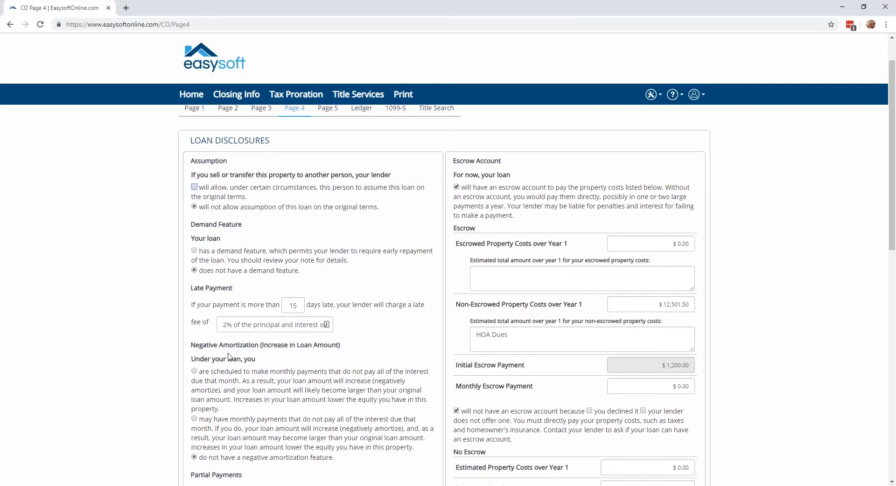
scroll(229, 360, "down", 2)
scroll(245, 391, "down", 1)
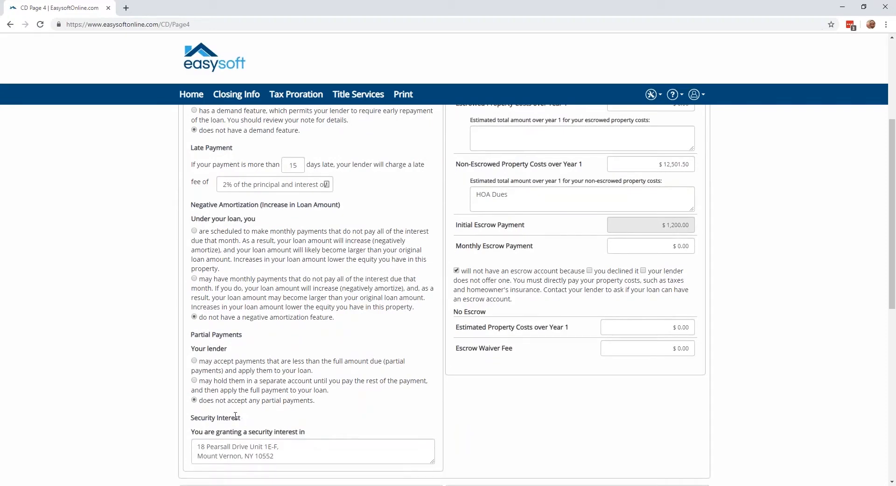
Examine the Escrow Account disclosures and the Adjustable Payment and Adjustable Interest Rate tables on Page 4.
scroll(236, 416, "up", 4)
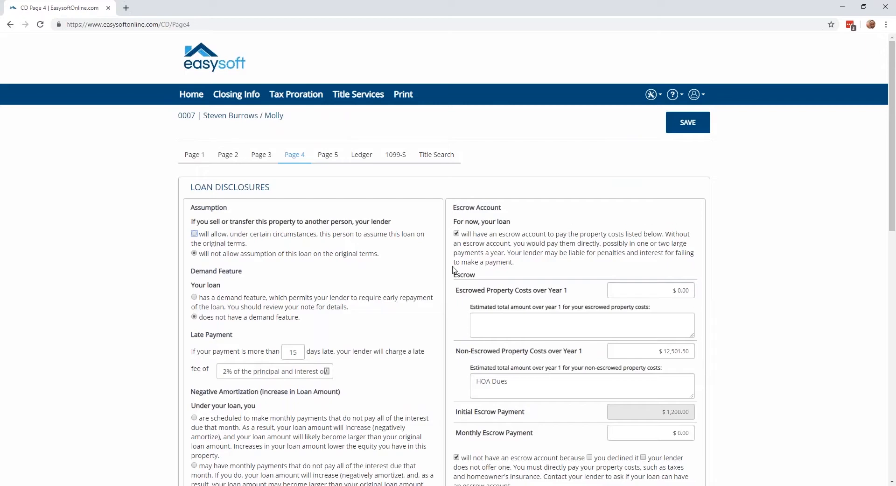
scroll(453, 270, "down", 4)
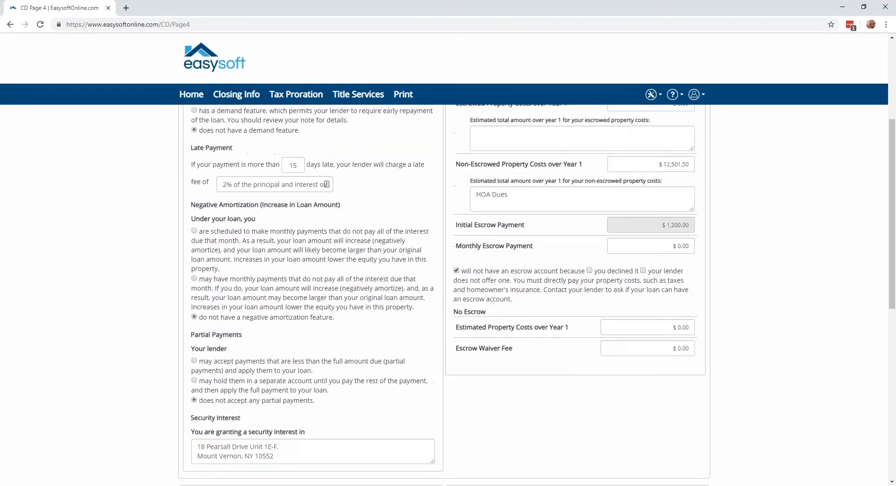
scroll(453, 270, "down", 7)
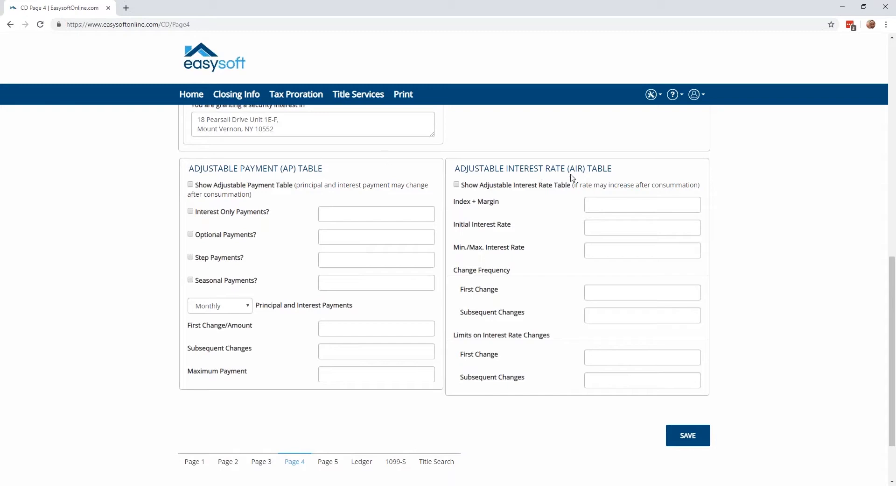
Open Closing Disclosure Page 5 and examine its loan calculations, other disclosures, contact information and signature options.
left_click(327, 462)
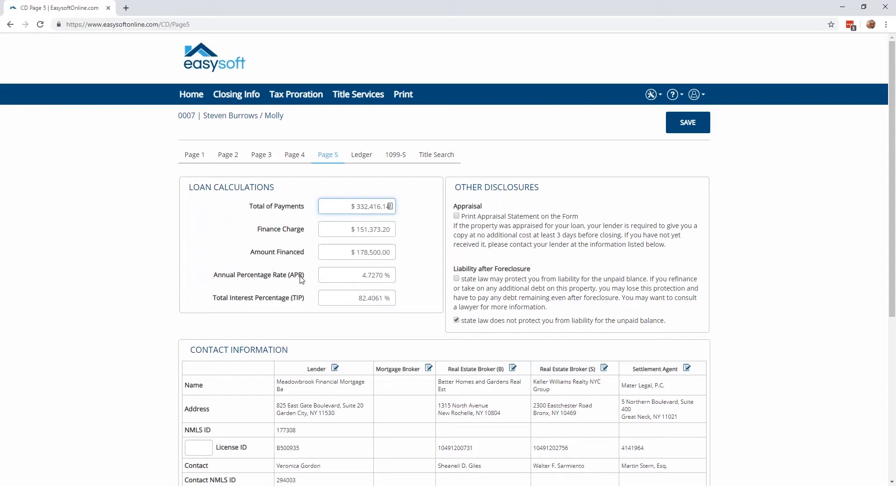
left_click_drag(358, 276, 400, 278)
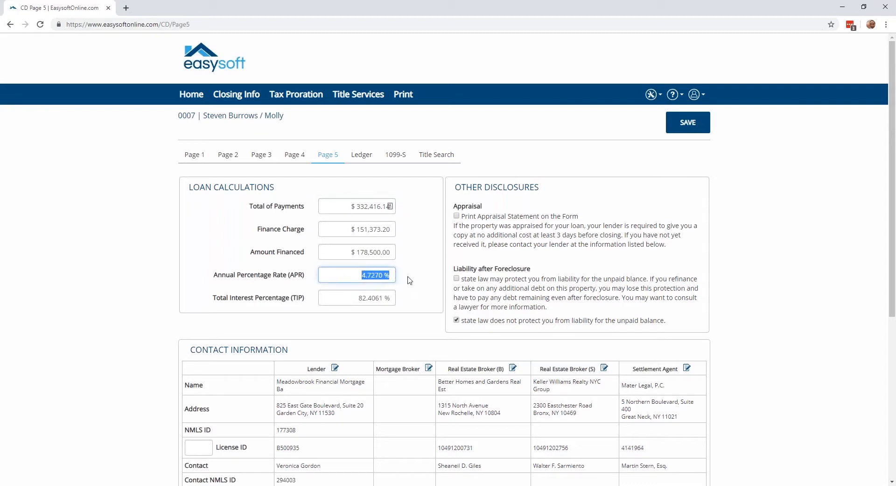
left_click(366, 275)
scroll(509, 286, "down", 3)
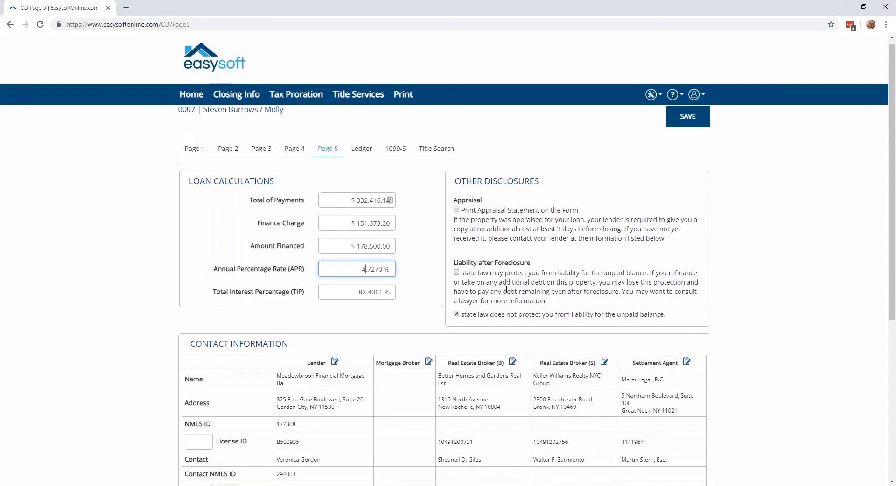
scroll(469, 251, "down", 1)
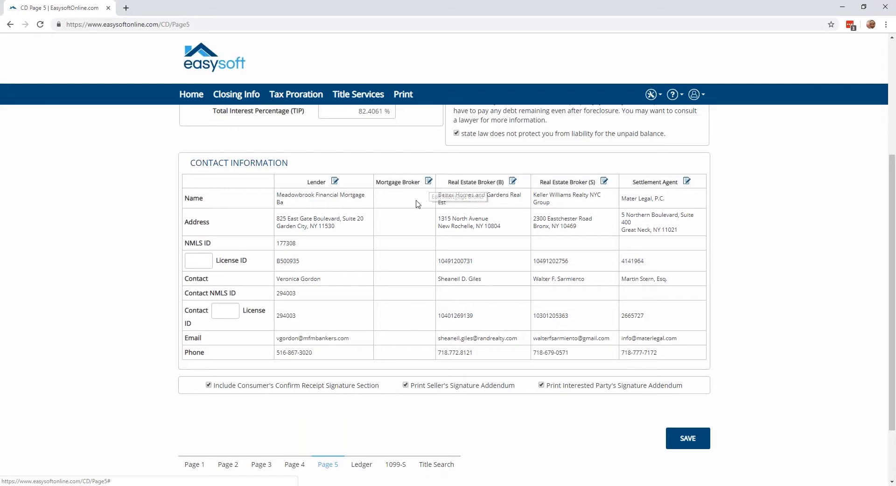
scroll(345, 329, "down", 1)
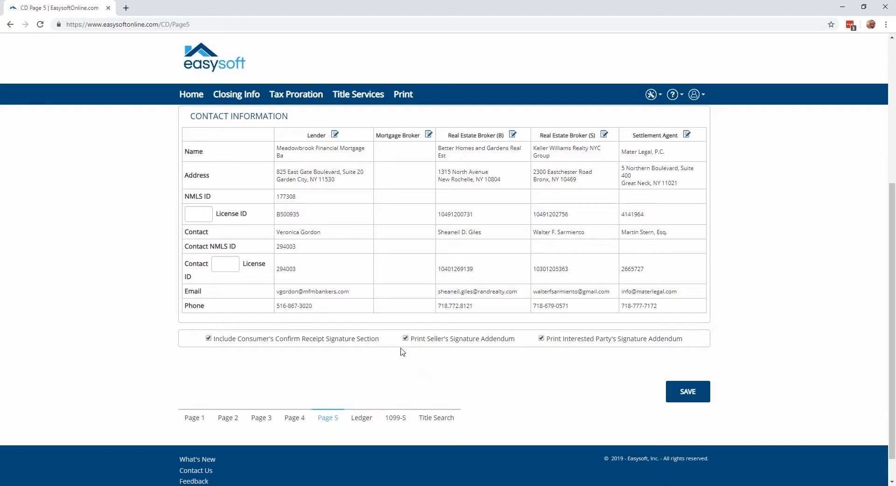
Print the ALTA Buyer Settlement Statement to PDF, review its pages and close it.
left_click(396, 98)
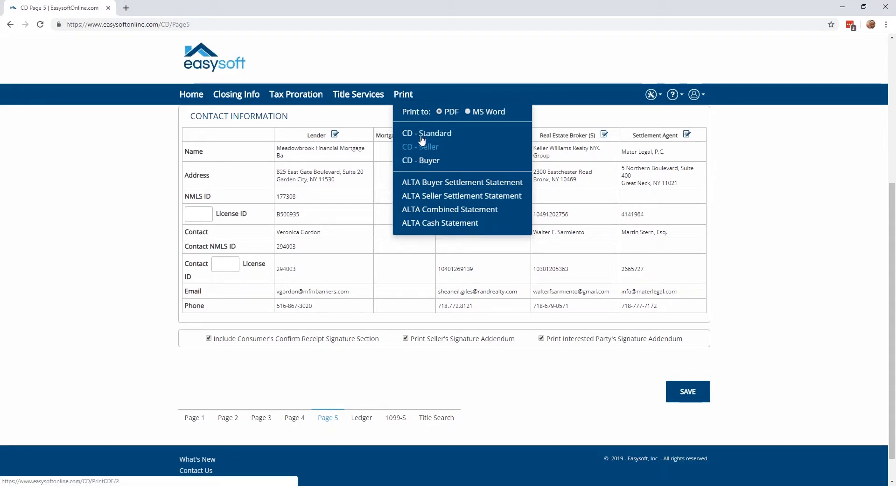
left_click(411, 185)
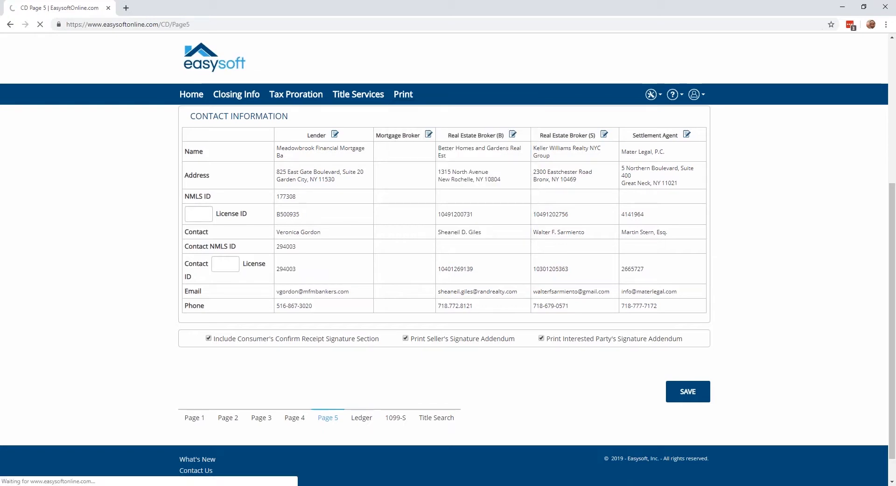
left_click(70, 475)
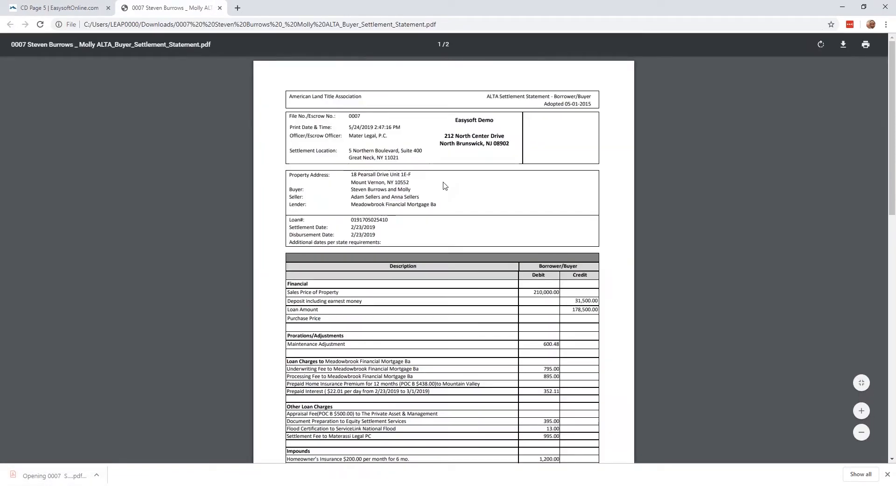
scroll(444, 186, "down", 15)
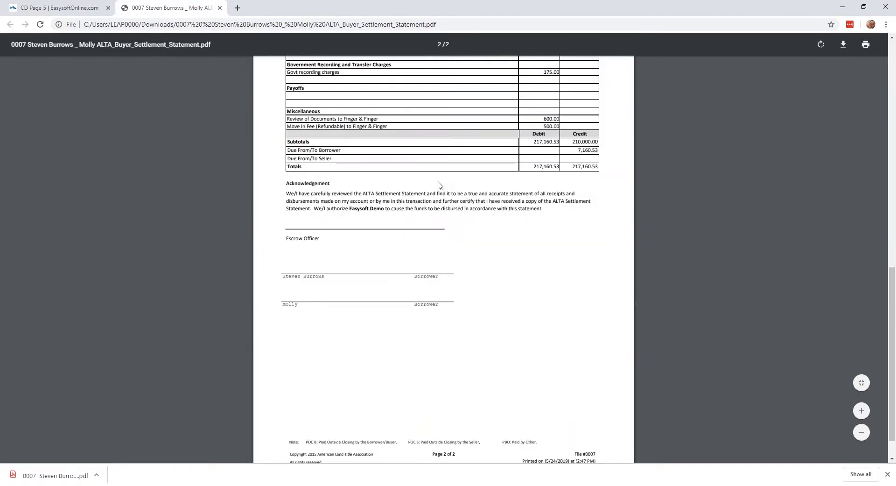
scroll(440, 185, "up", 15)
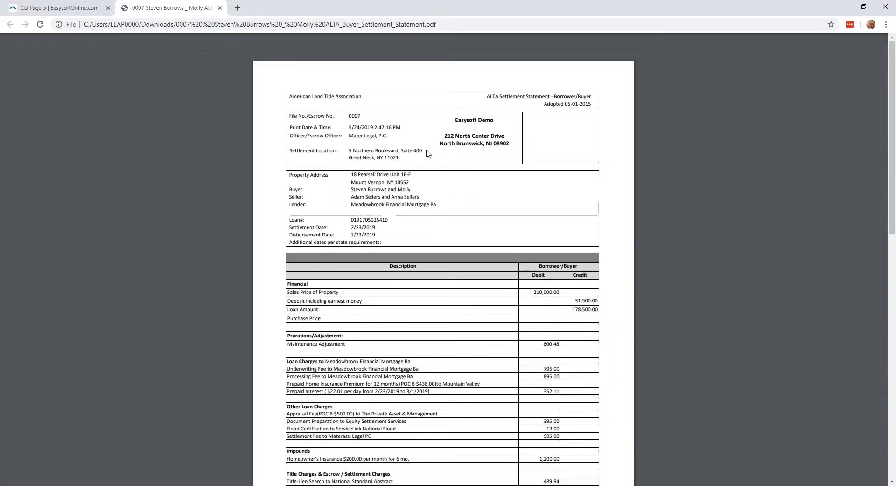
left_click(220, 8)
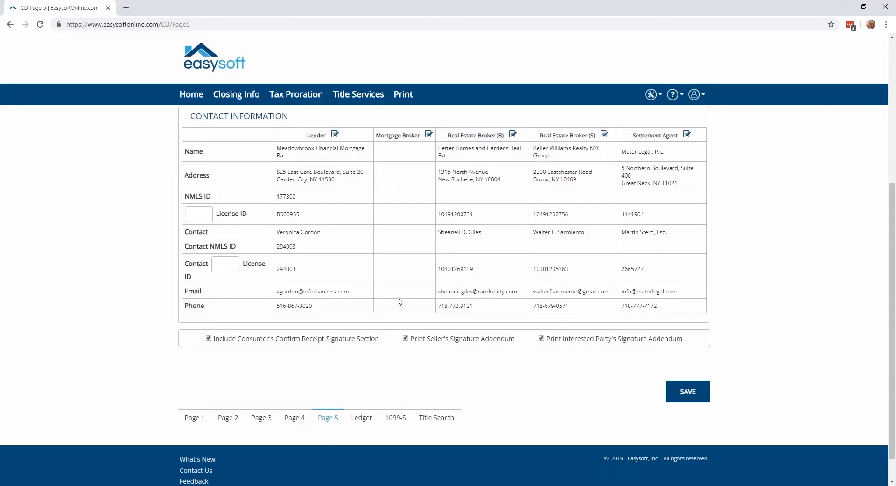
Open the closing's Ledger and re-import it from the original Closing Disclosure data.
scroll(392, 271, "up", 5)
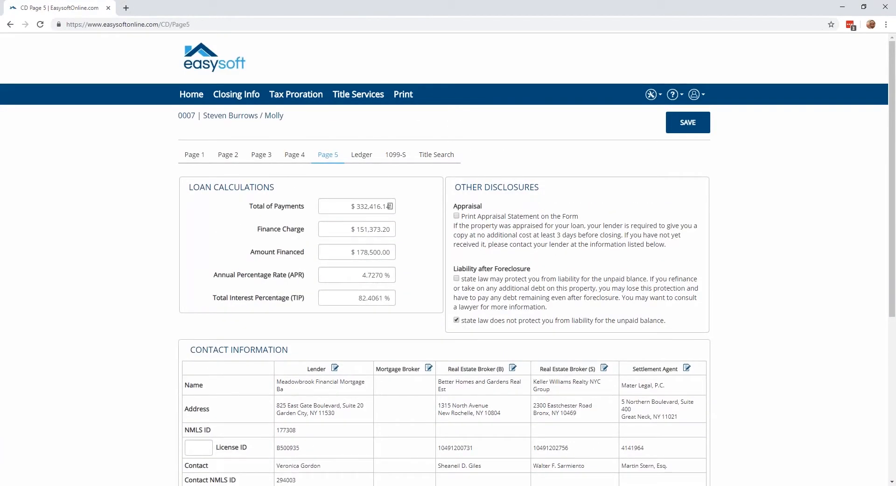
left_click(360, 156)
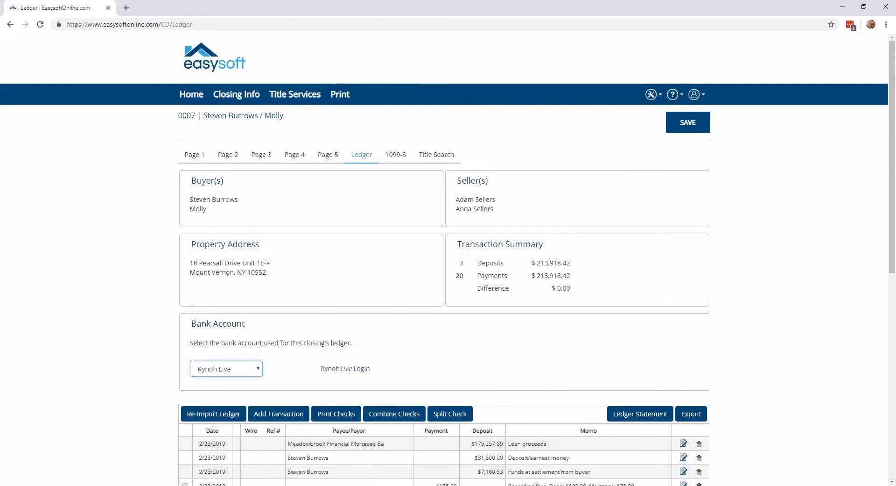
scroll(467, 182, "down", 1)
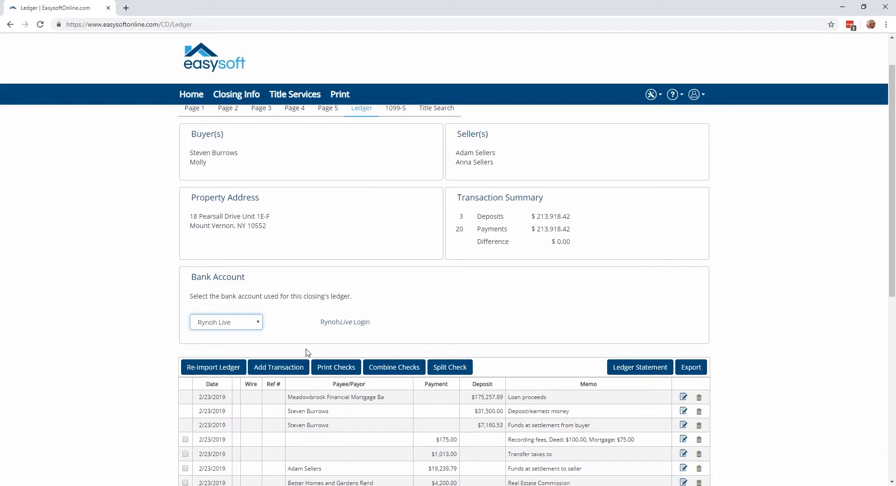
scroll(299, 341, "down", 1)
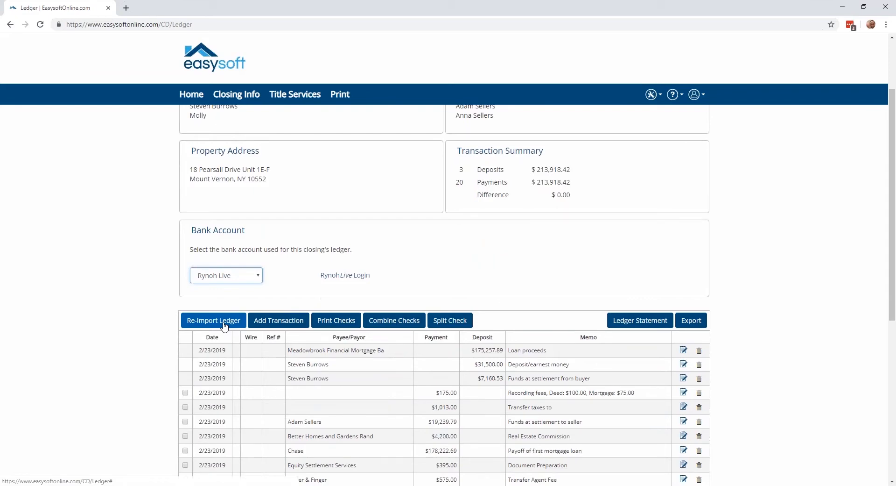
left_click(214, 321)
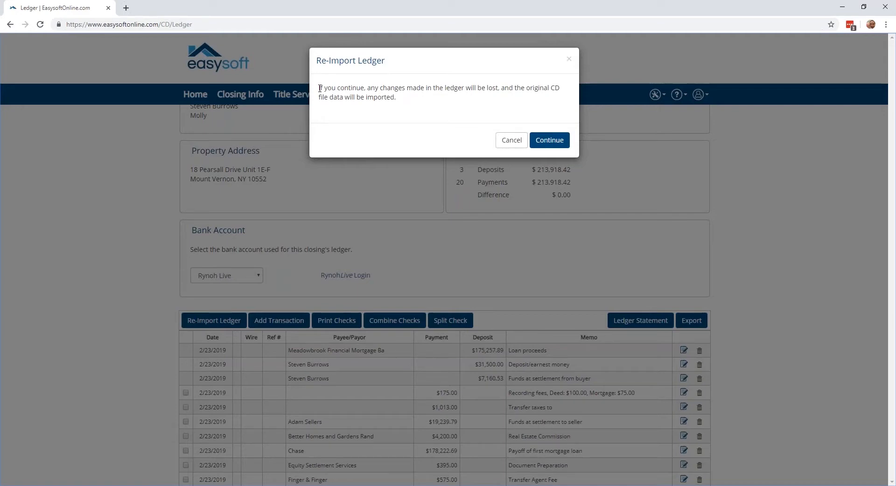
left_click(539, 140)
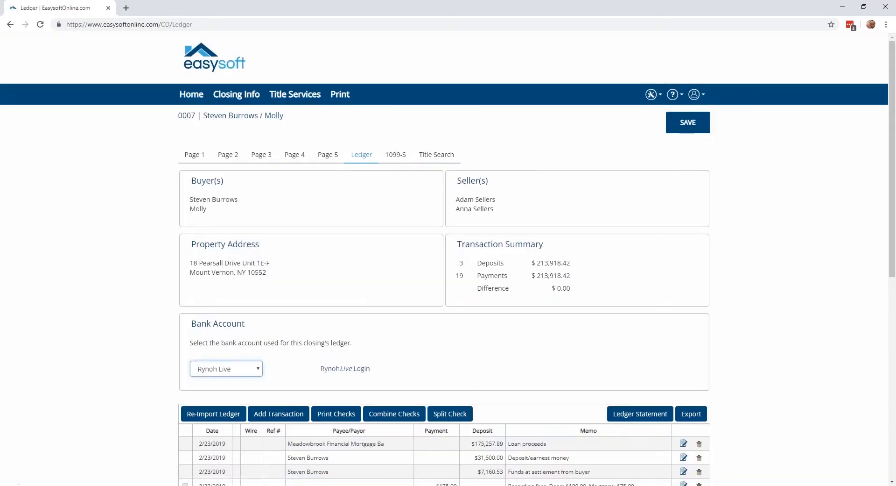
Start a new ledger transaction, examine its payment type, wire, payee, address and memo fields, and discard it.
scroll(445, 295, "down", 4)
scroll(260, 144, "down", 2)
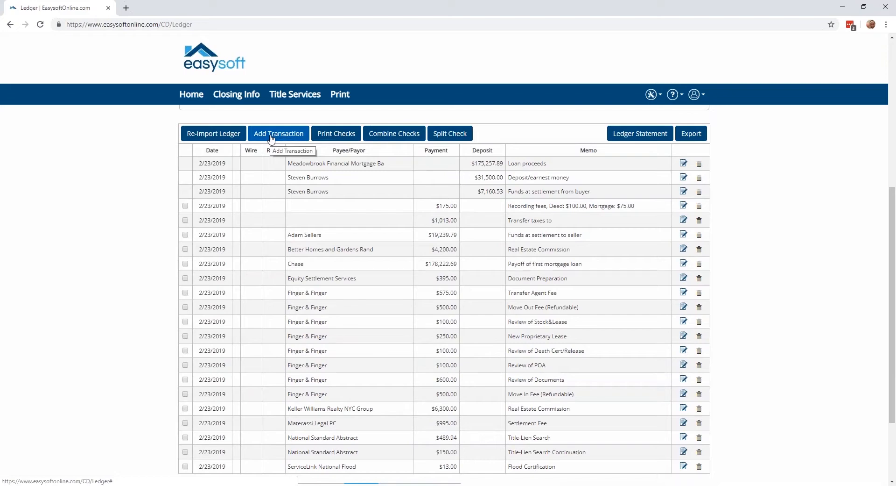
left_click(271, 136)
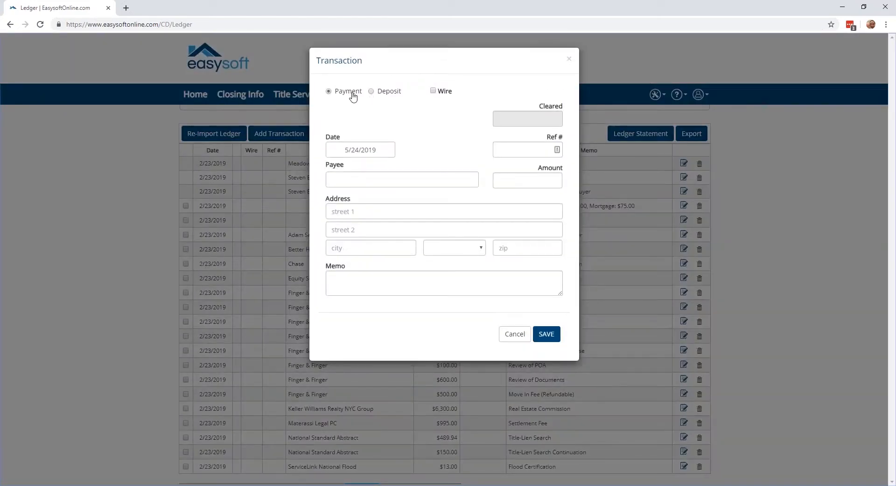
left_click(434, 91)
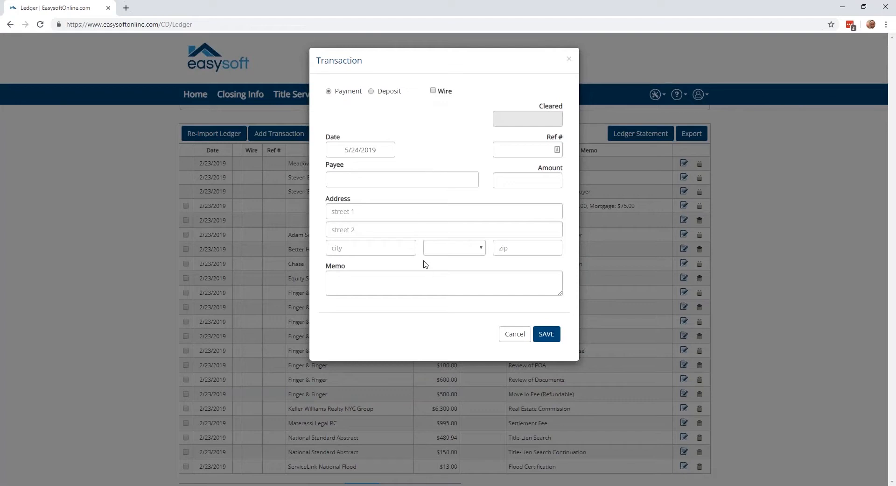
left_click(354, 280)
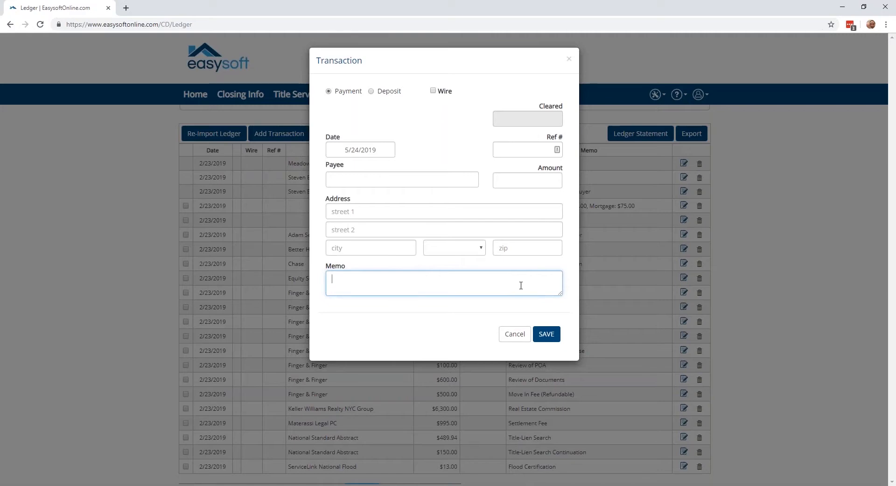
left_click(519, 337)
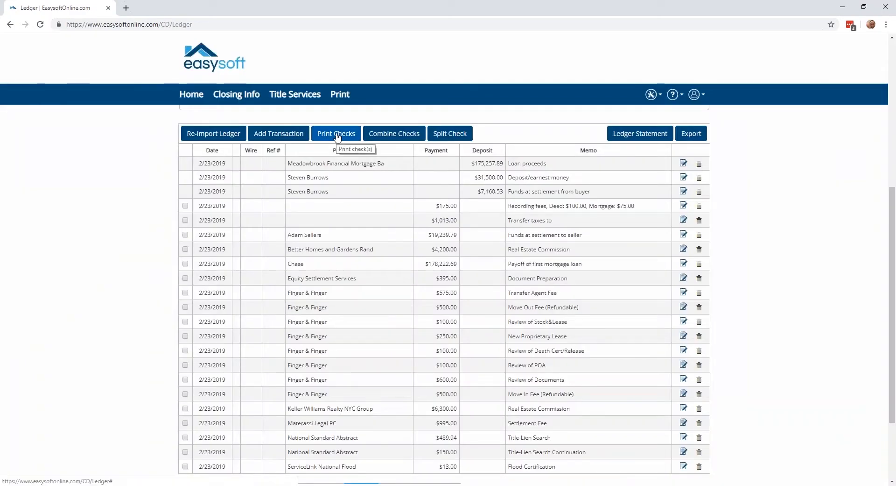
Select the recording fees, transfer taxes and seller settlement payments and examine the check style and output options for printing their checks.
left_click(185, 206)
left_click(186, 220)
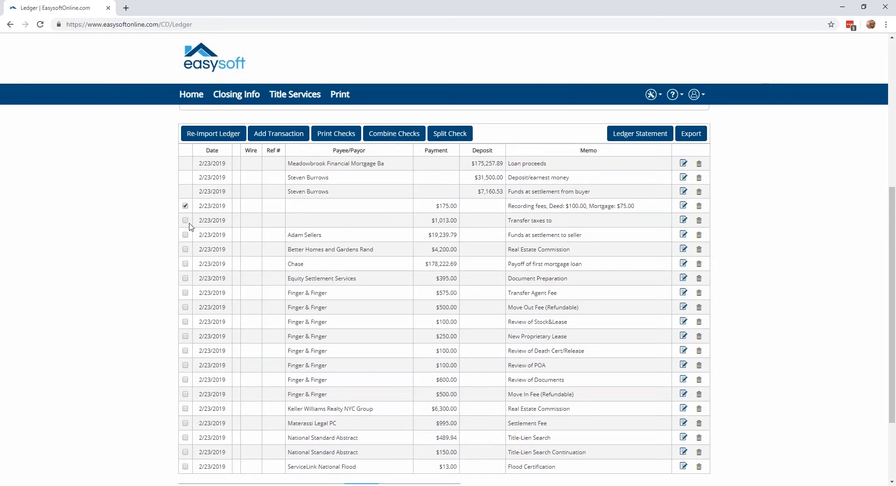
left_click(185, 235)
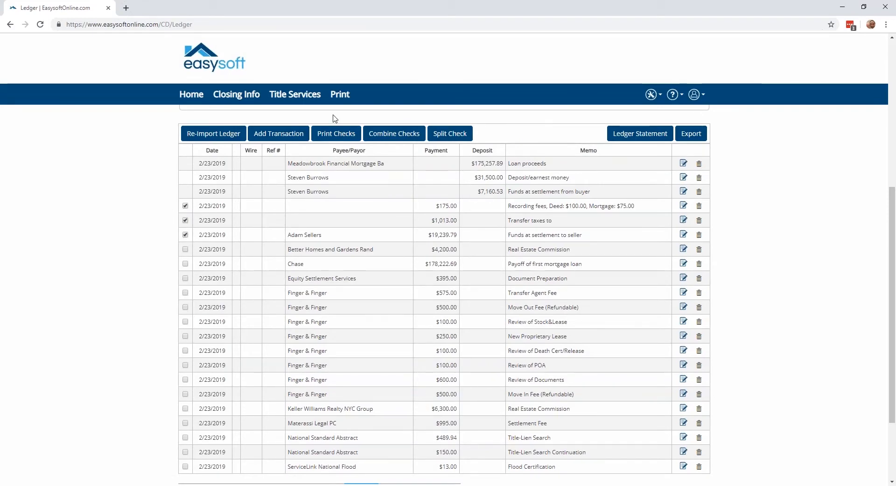
left_click(334, 135)
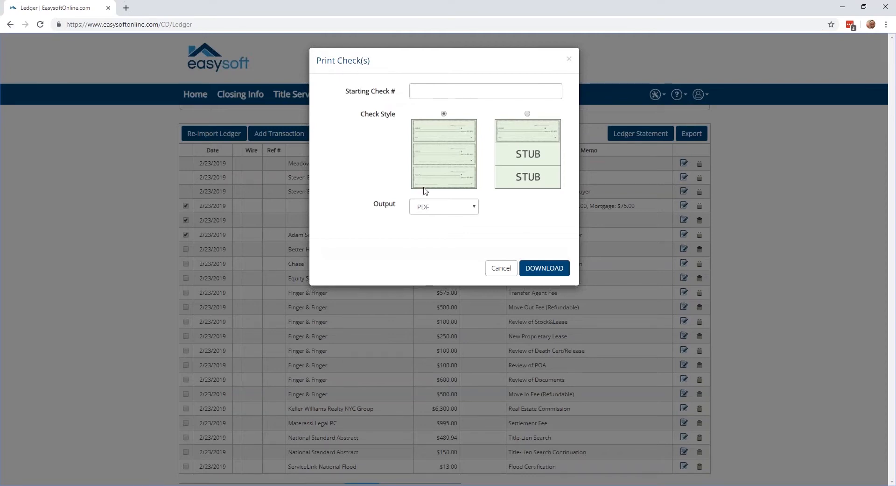
left_click(433, 207)
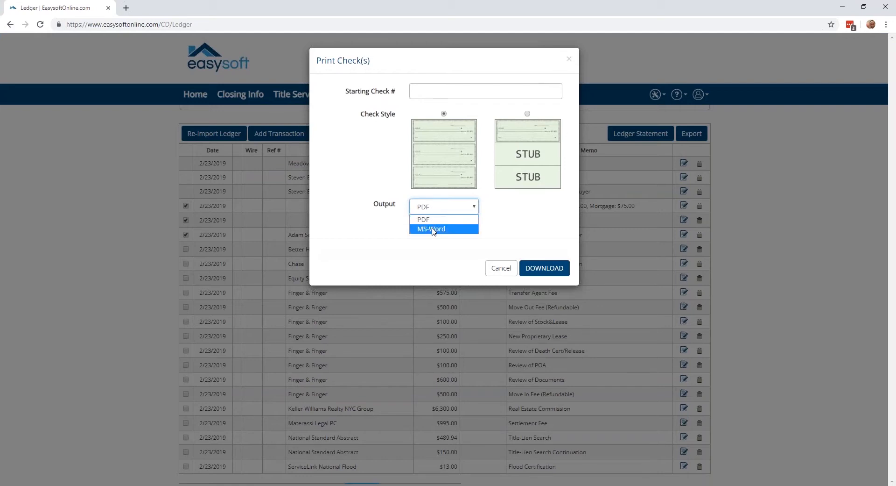
left_click(351, 218)
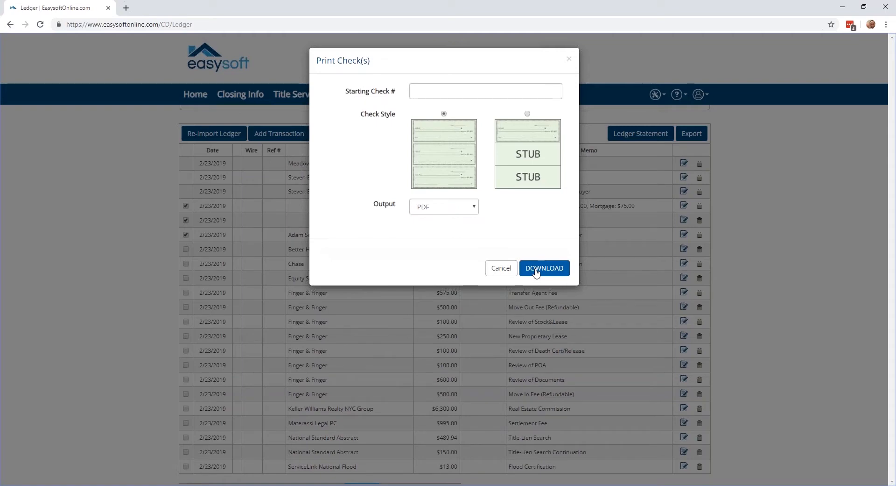
left_click(508, 270)
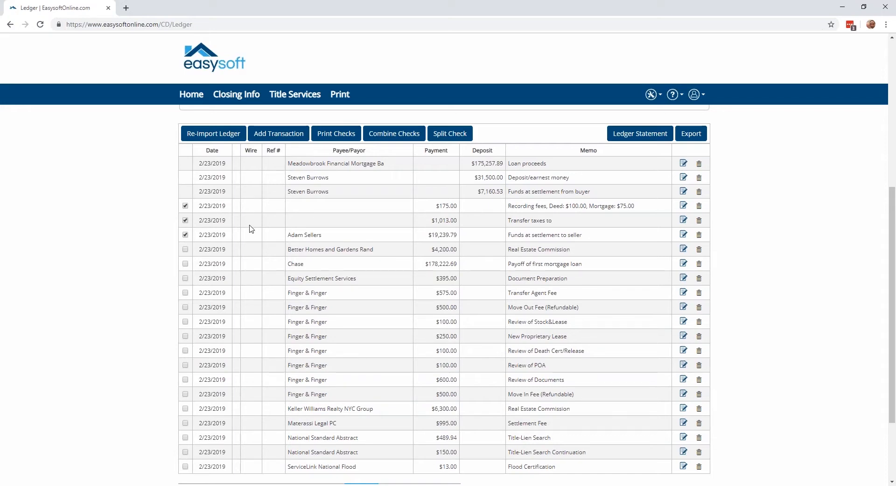
Examine the combined check transaction for the three selected payments, discard it and clear the payment selection.
left_click(391, 132)
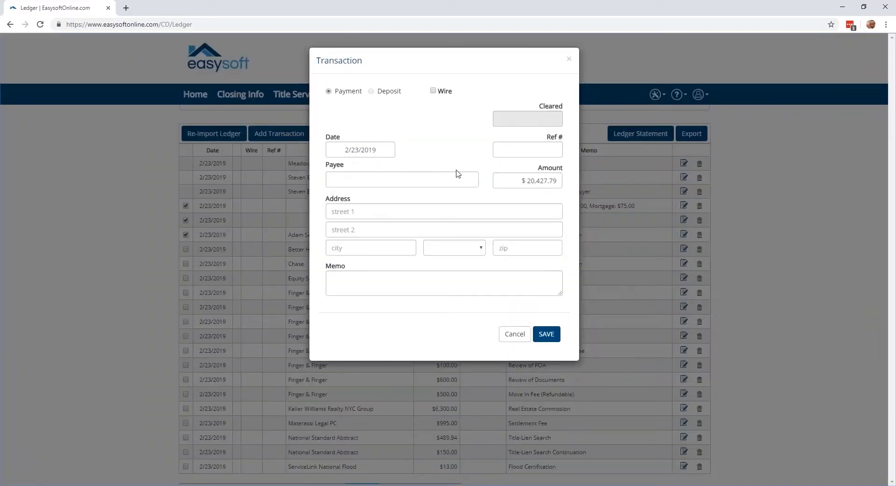
left_click_drag(514, 181, 560, 181)
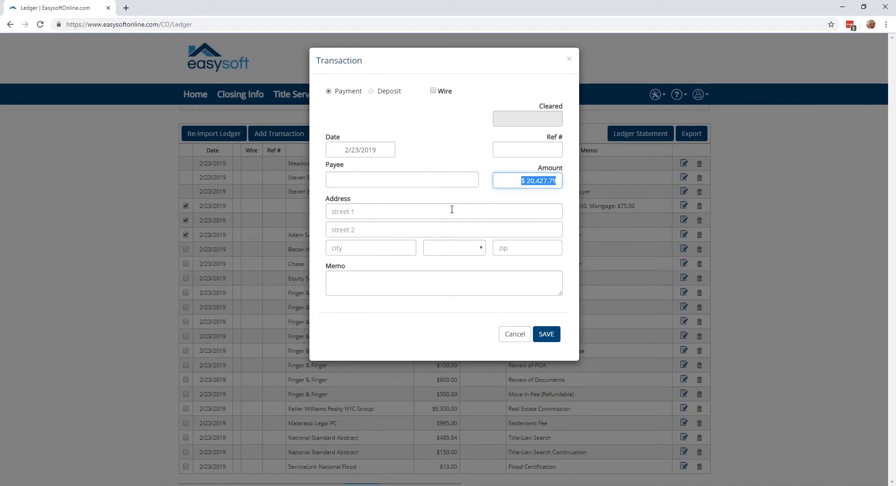
left_click(446, 180)
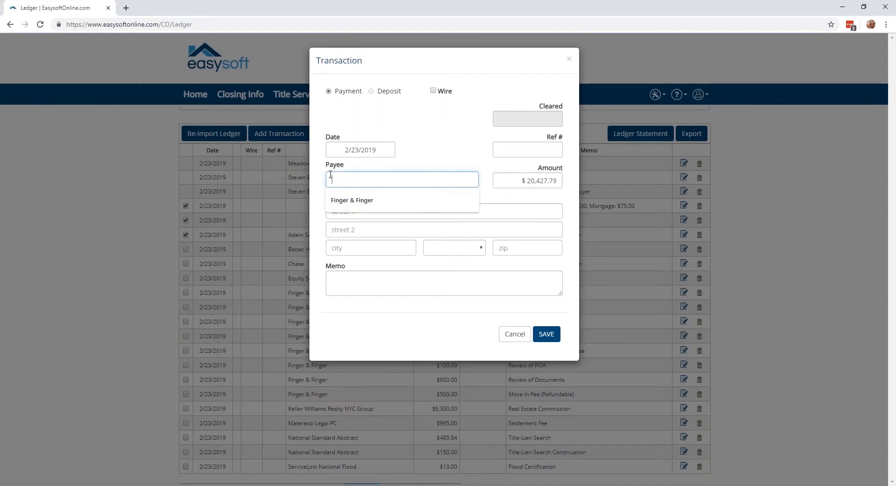
left_click(442, 157)
left_click(378, 213)
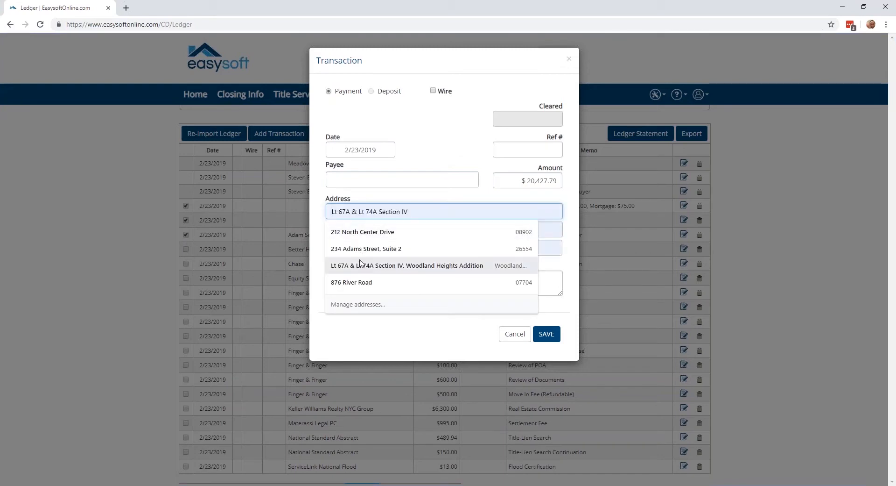
left_click(355, 180)
left_click(417, 286)
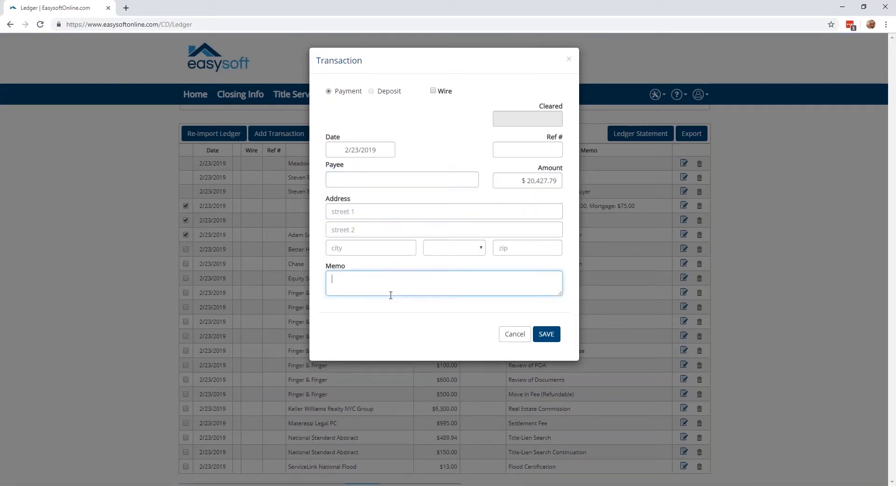
left_click(514, 336)
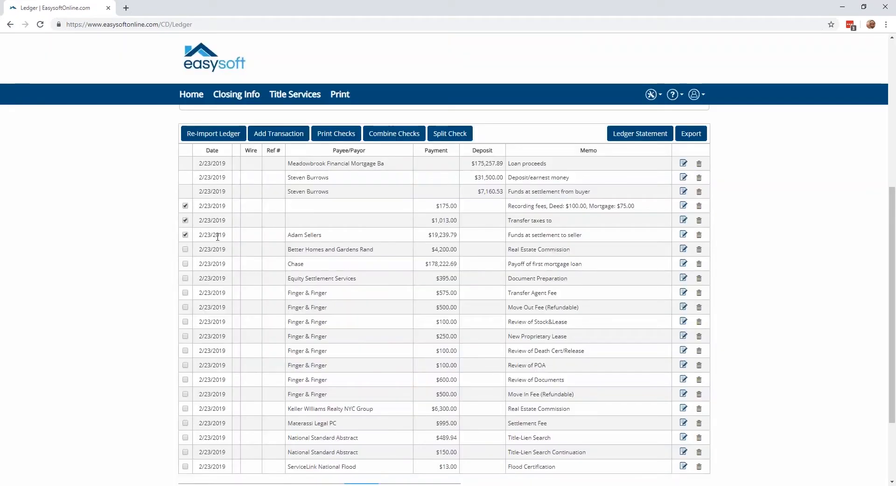
left_click(186, 234)
left_click(186, 220)
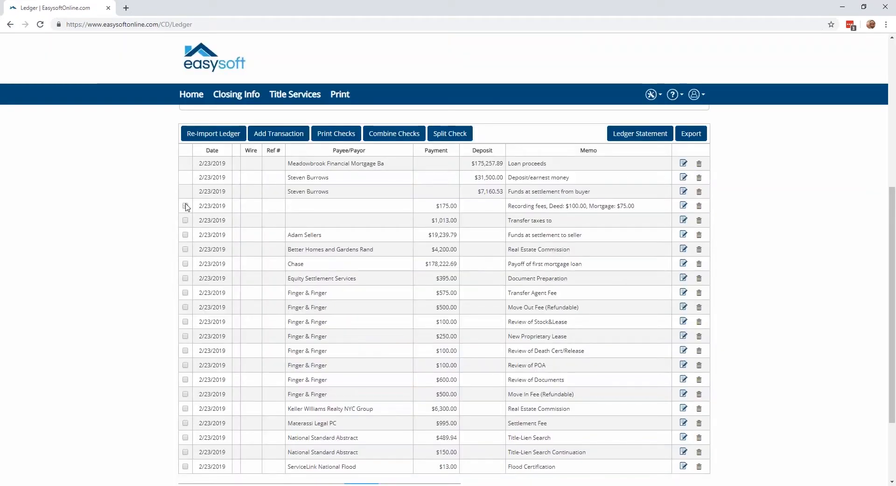
Start splitting the $100 Review of Stock&Lease payment and set its original check amount to $50.
left_click(186, 206)
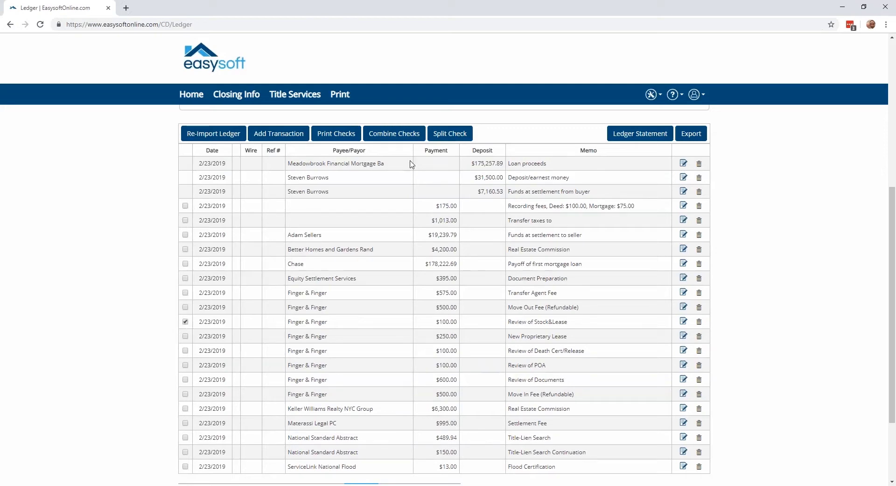
left_click(450, 133)
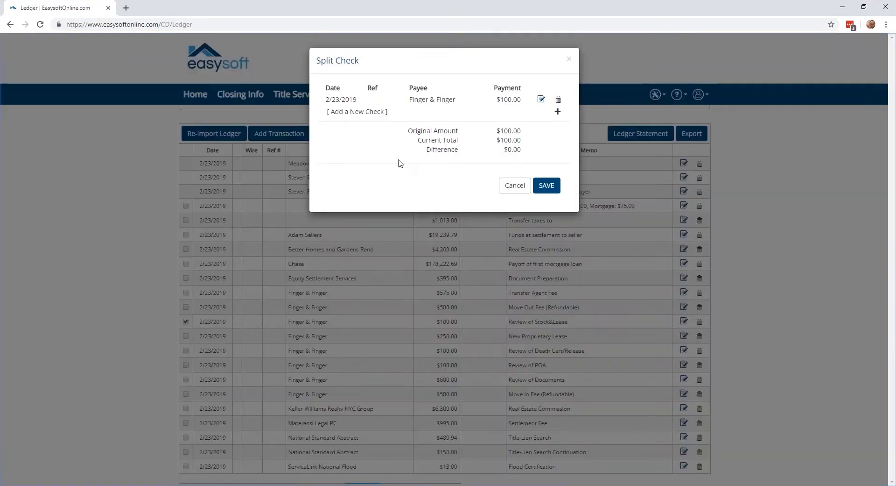
left_click(540, 100)
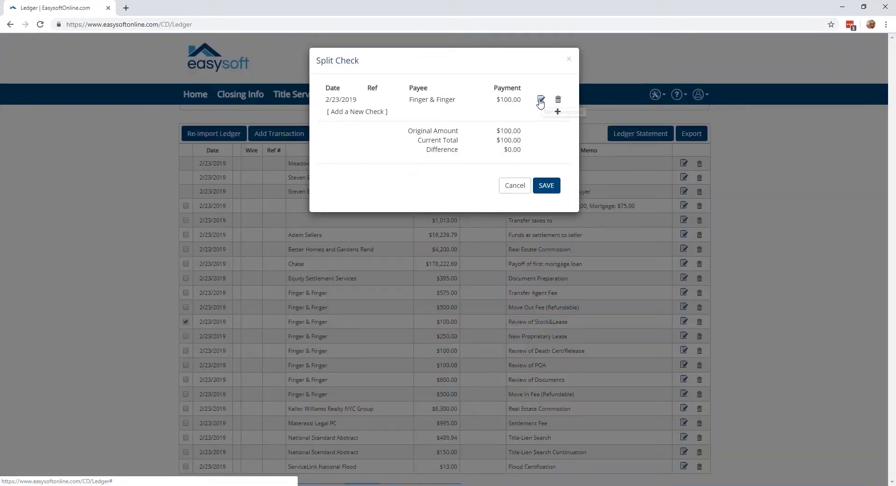
left_click(554, 180)
type("50")
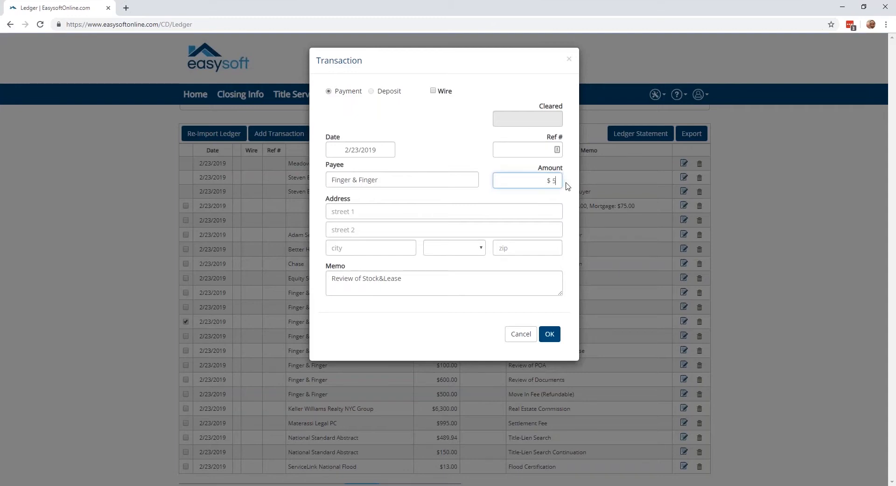
left_click(483, 289)
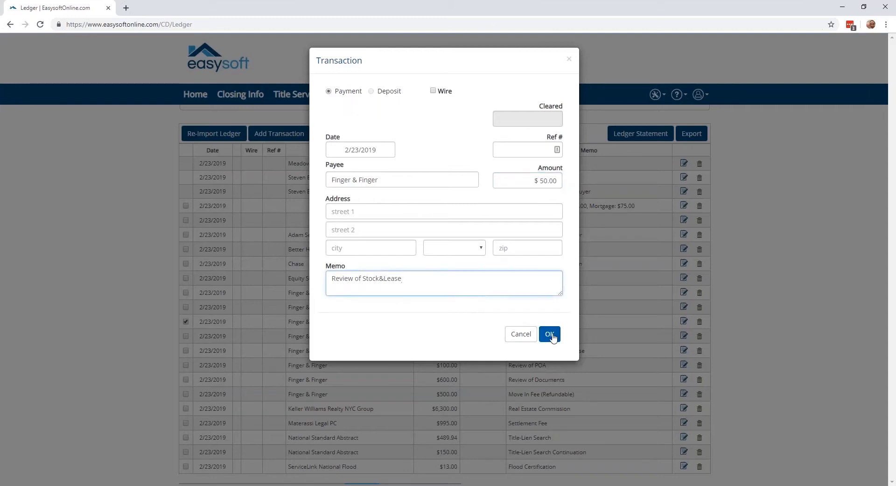
left_click(550, 334)
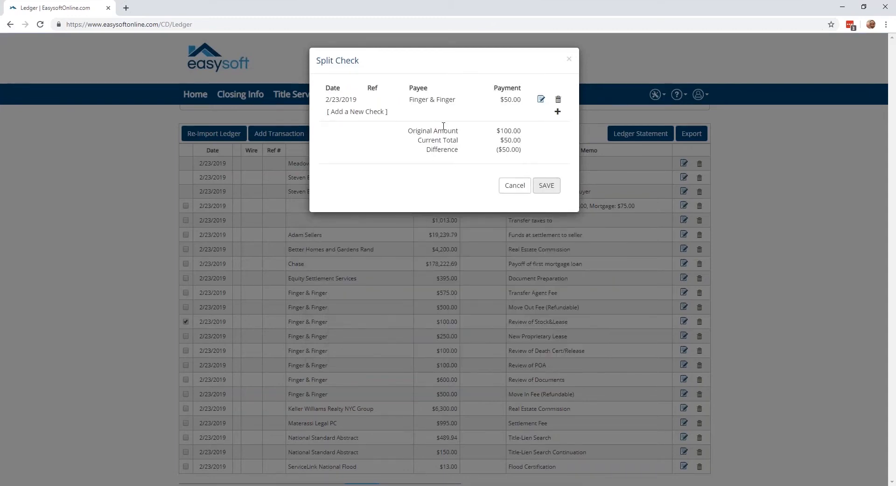
Add a second check of $50 to the split and save the split payment.
left_click(558, 112)
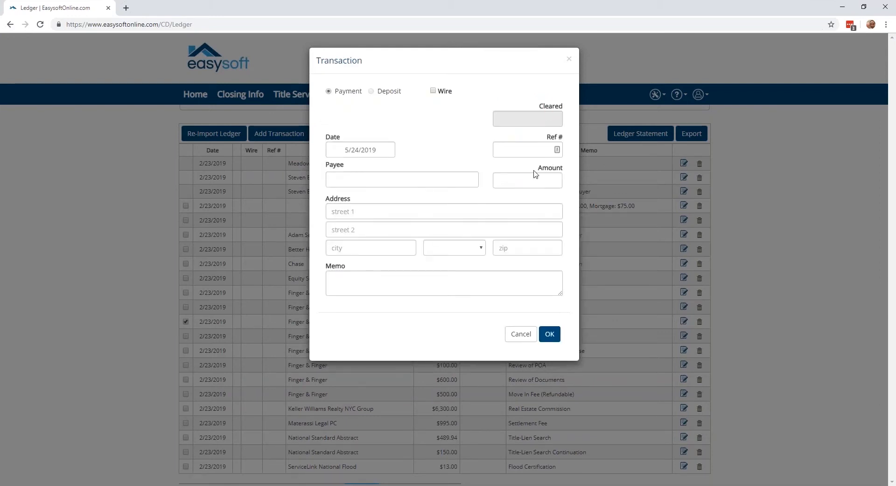
left_click(534, 181)
type("50")
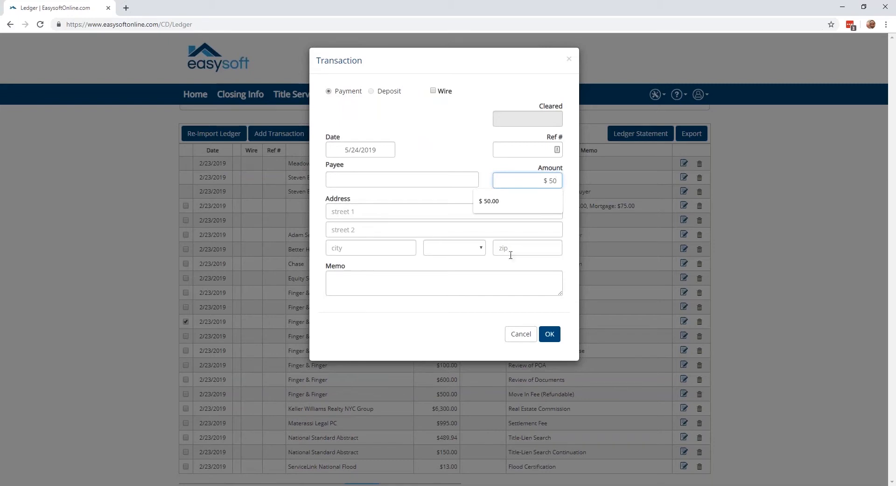
left_click(471, 307)
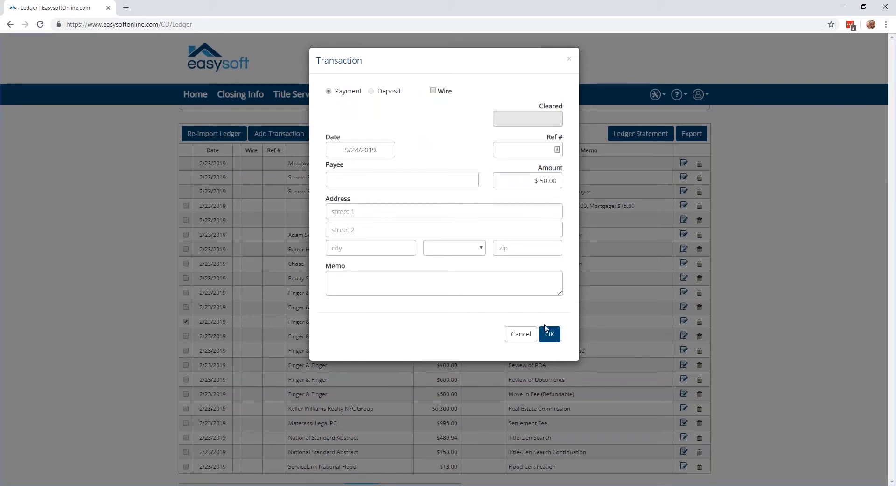
left_click(550, 333)
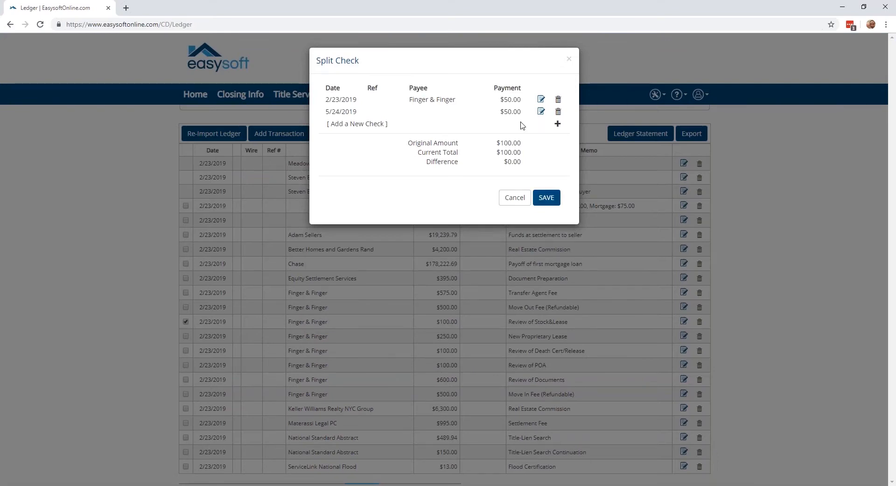
left_click(546, 197)
Review the split payments in the ledger, then open the loan proceeds deposit's transaction details and close them without changes.
scroll(446, 280, "down", 1)
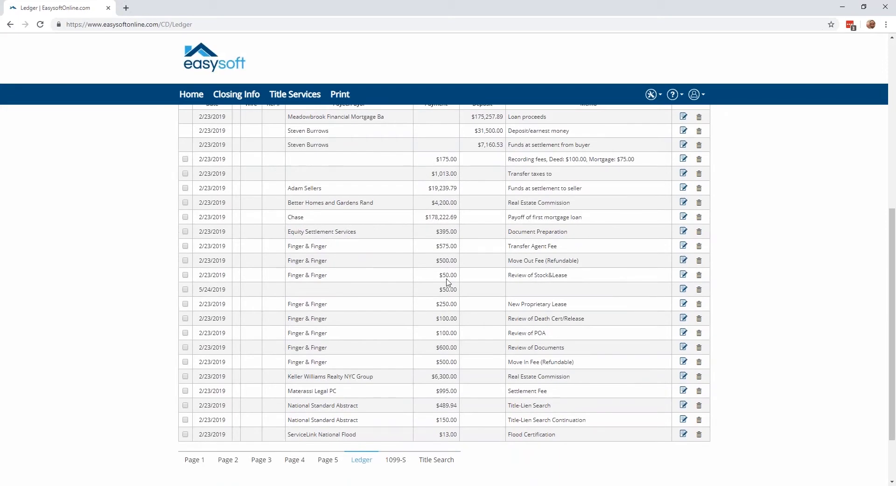
scroll(447, 281, "up", 2)
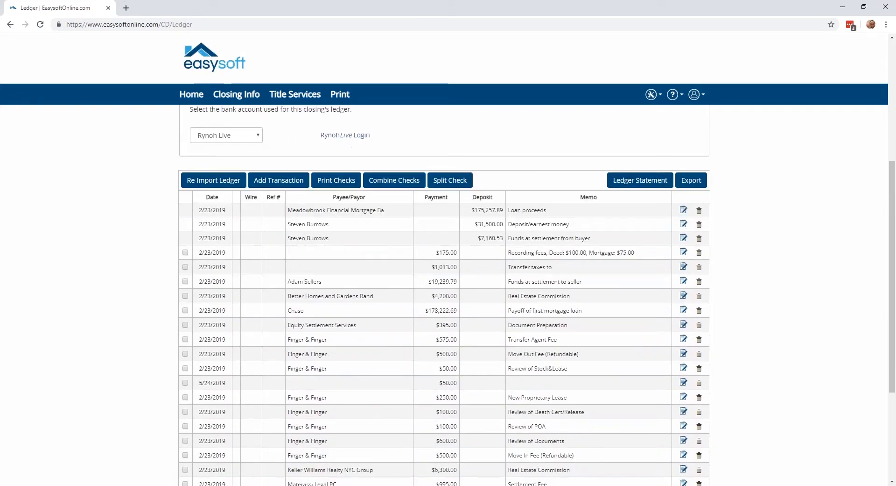
scroll(667, 182, "down", 1)
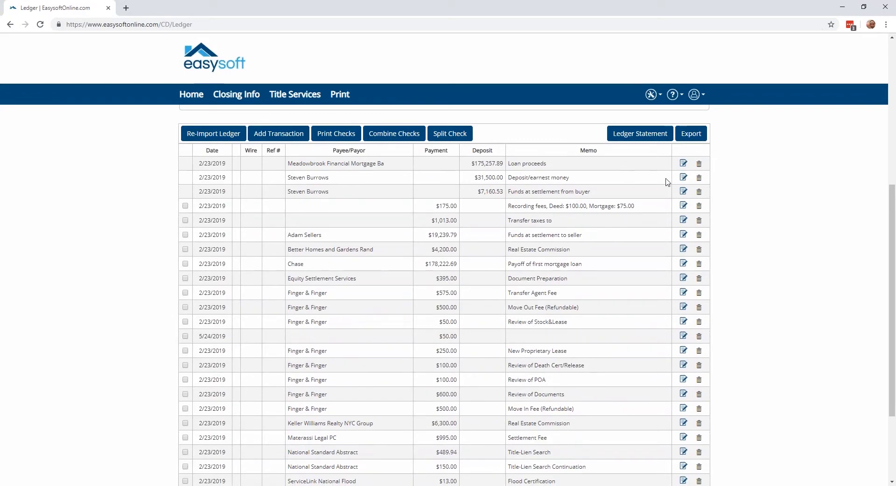
left_click(684, 176)
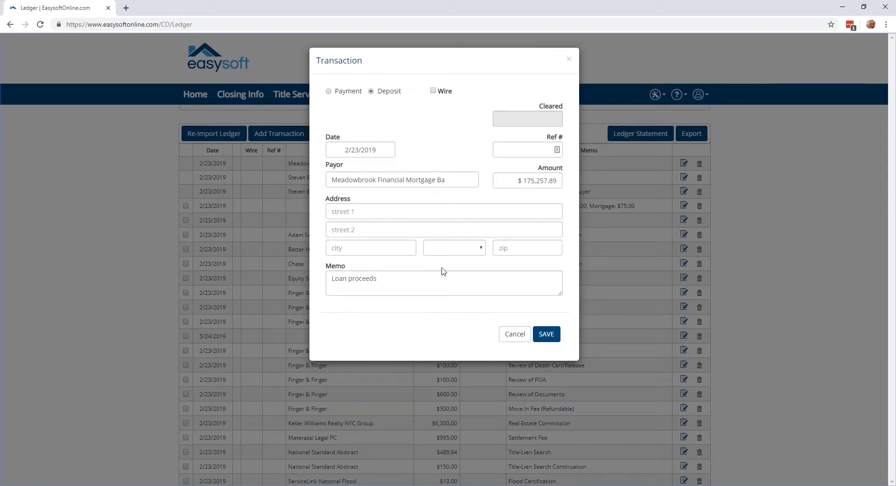
left_click(512, 334)
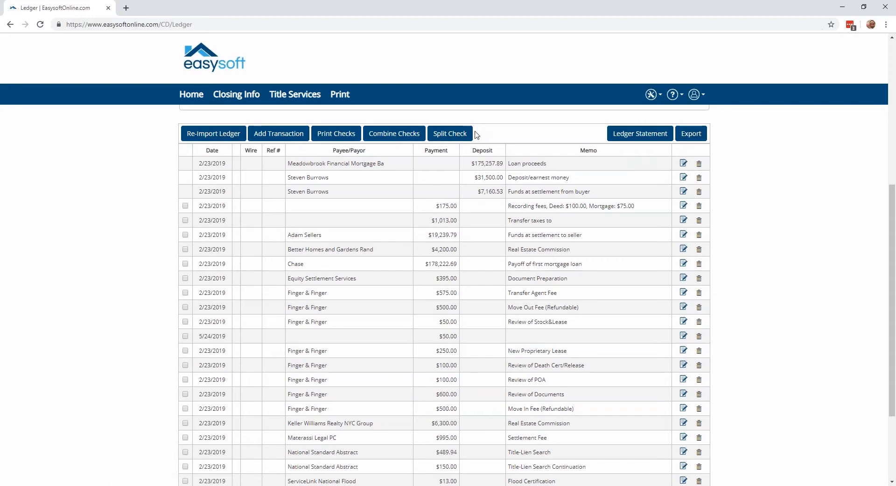
Re-import the ledger from the original Closing Disclosure data and check the Review of Stock&Lease payment amount.
left_click(227, 136)
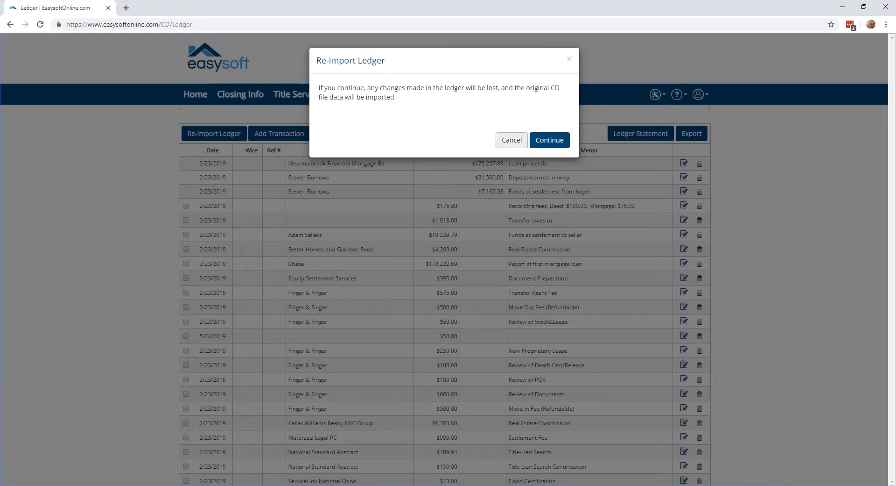
left_click(551, 146)
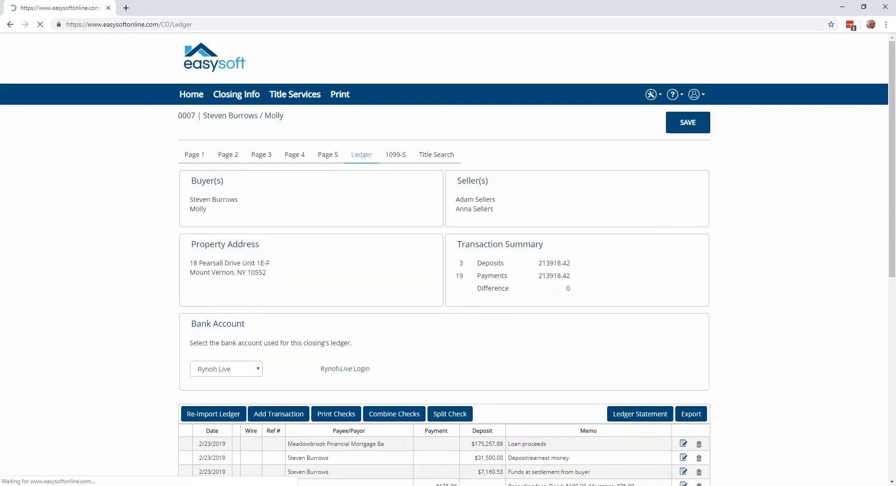
scroll(480, 222, "down", 7)
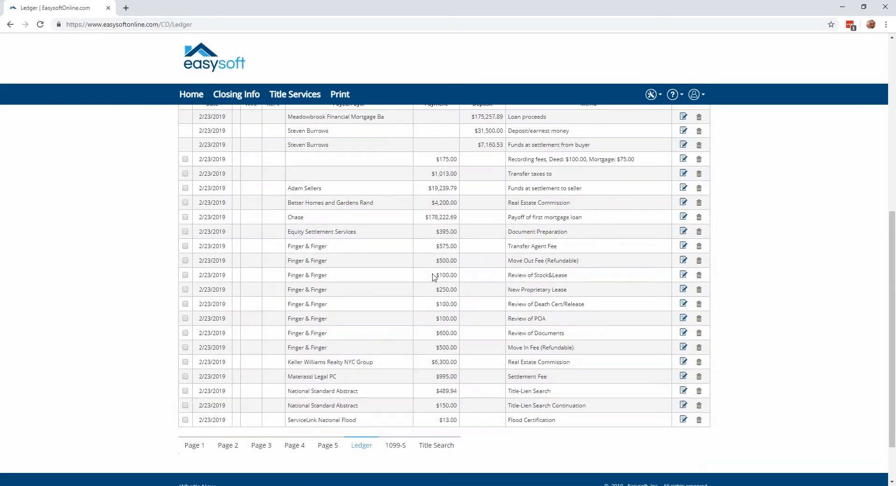
left_click_drag(435, 275, 458, 275)
left_click(438, 274)
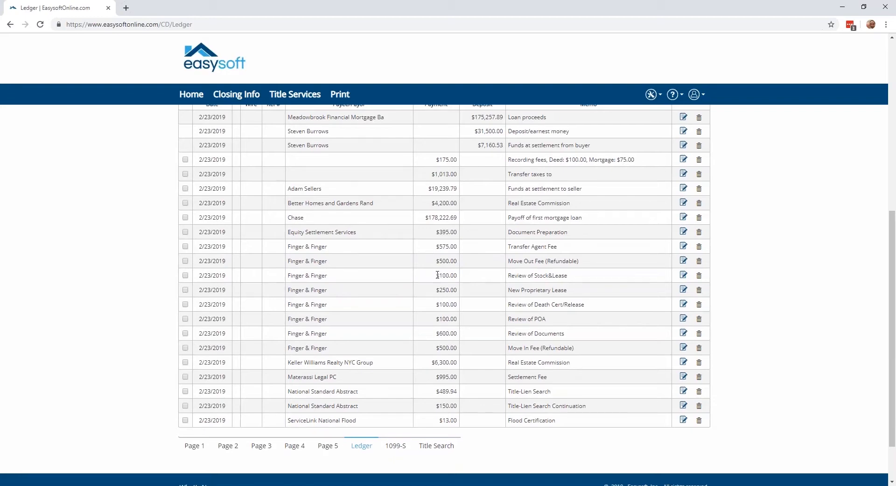
Generate the Ledger Statement PDF, read through its deposits, payments and signature lines, and close it.
scroll(411, 196, "up", 1)
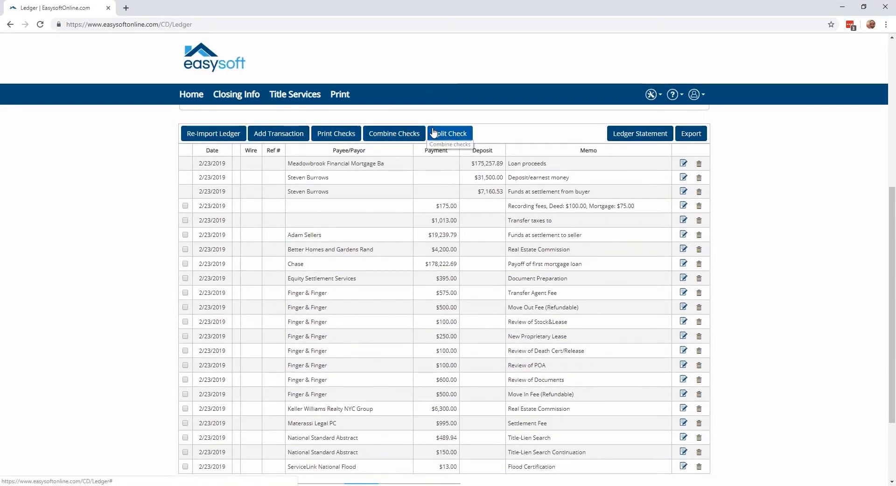
scroll(529, 165, "up", 1)
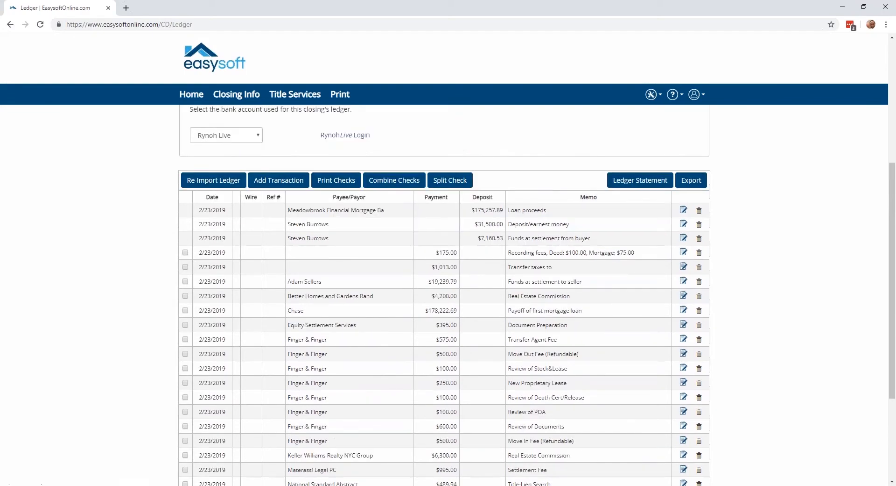
left_click(640, 181)
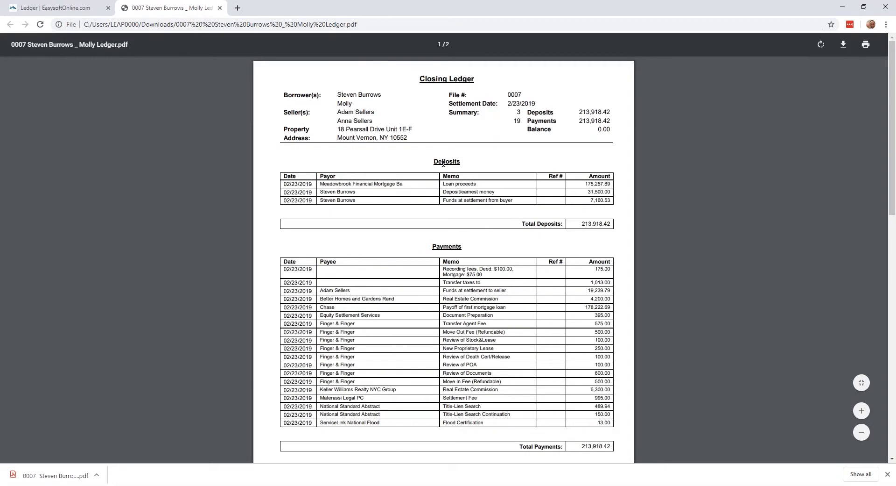
scroll(444, 163, "down", 1)
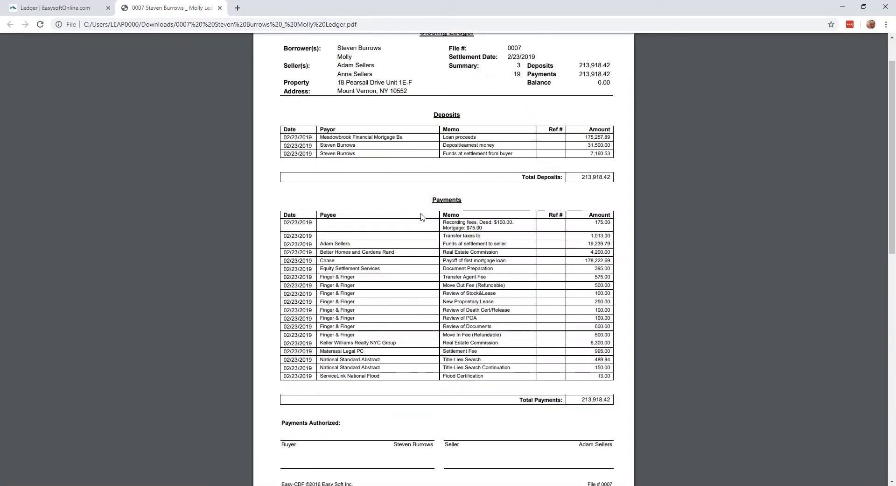
scroll(417, 125, "down", 7)
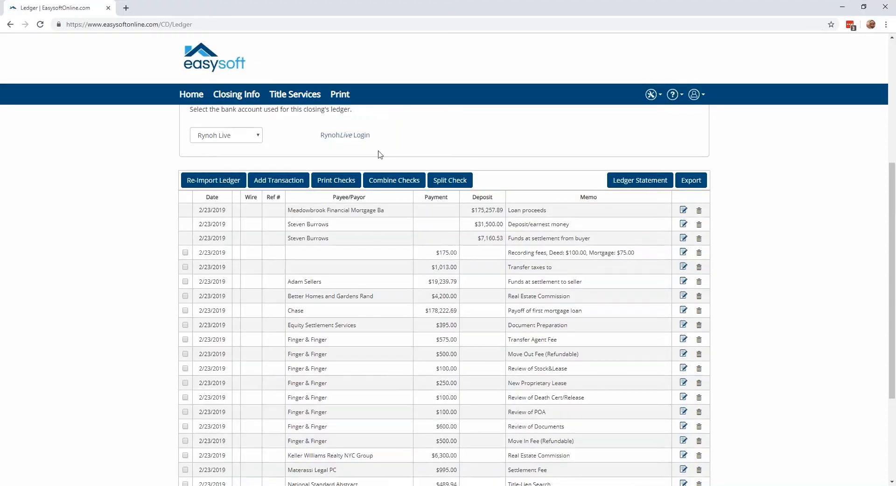
left_click(219, 8)
Open the RynohLive sign-in page from the closing's bank account section, look at it and close it.
scroll(537, 205, "up", 1)
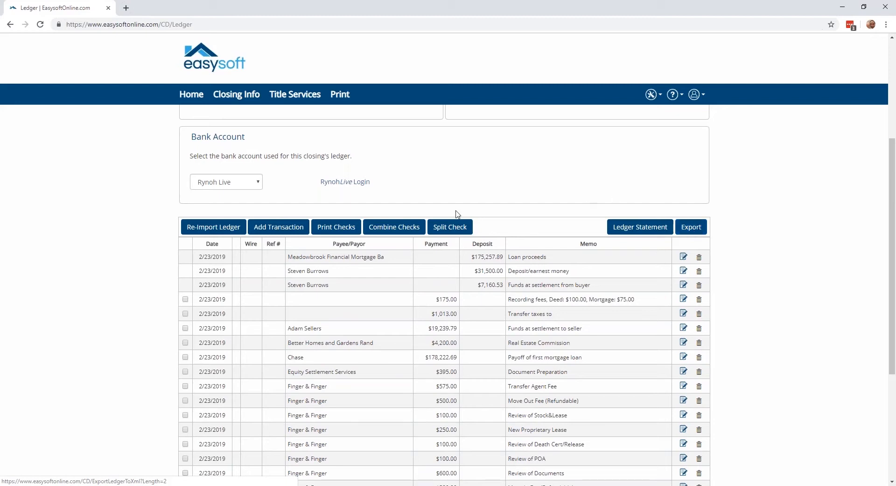
left_click(348, 186)
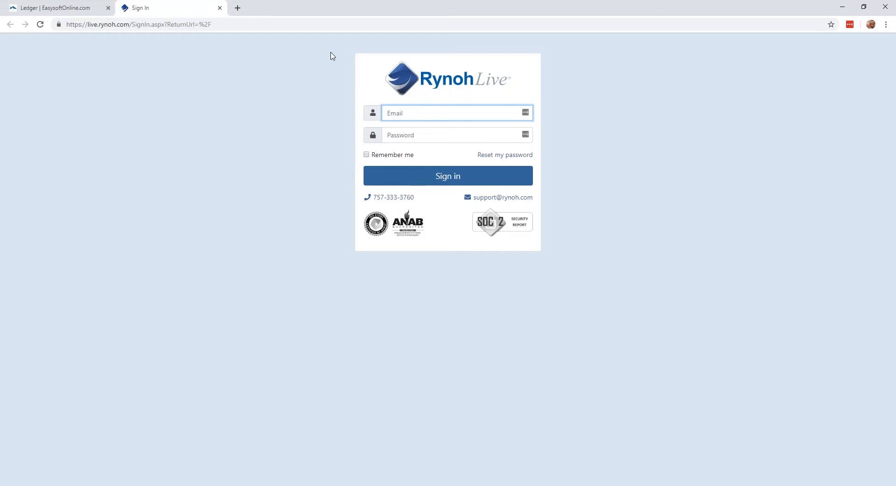
left_click(274, 24)
left_click(410, 114)
left_click(220, 8)
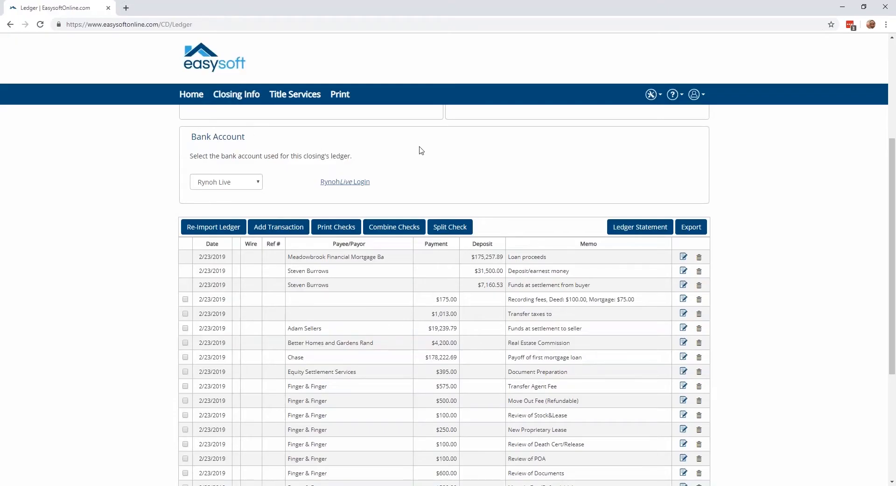
Open the closing's 1099-S form in InfoTrack and examine its filer, transaction and seller information fields.
scroll(421, 149, "down", 5)
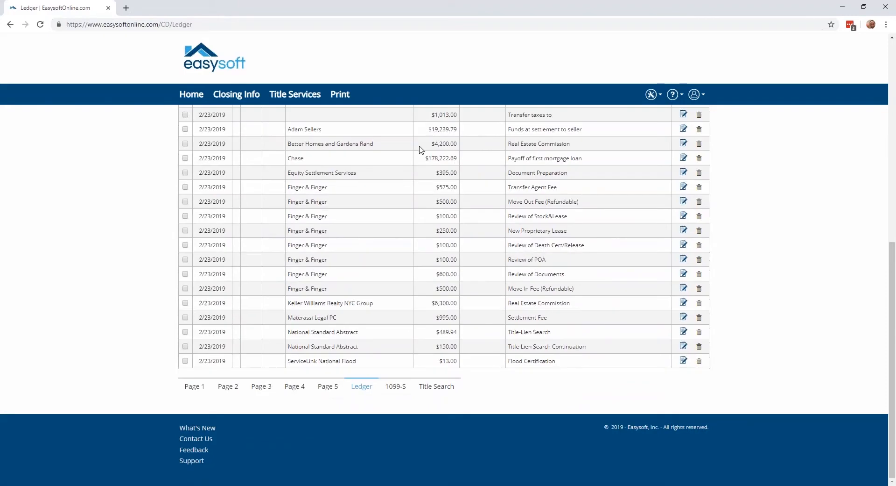
scroll(421, 150, "up", 6)
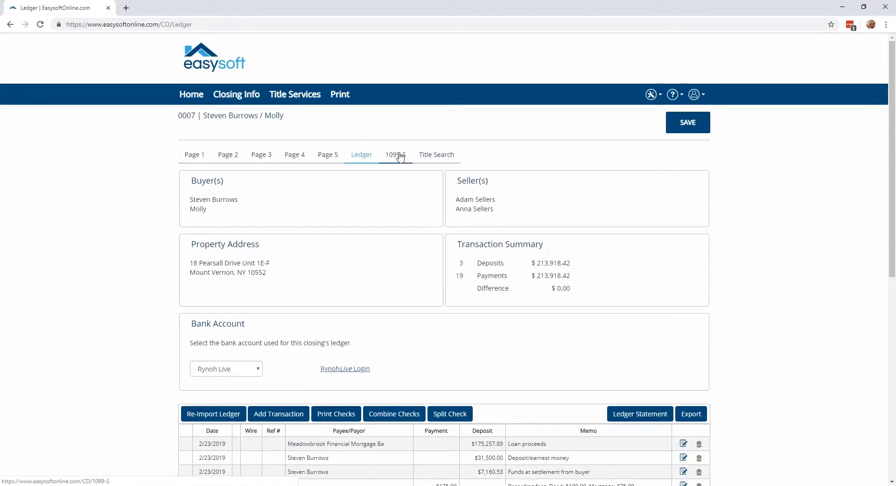
mouse_move(398, 158)
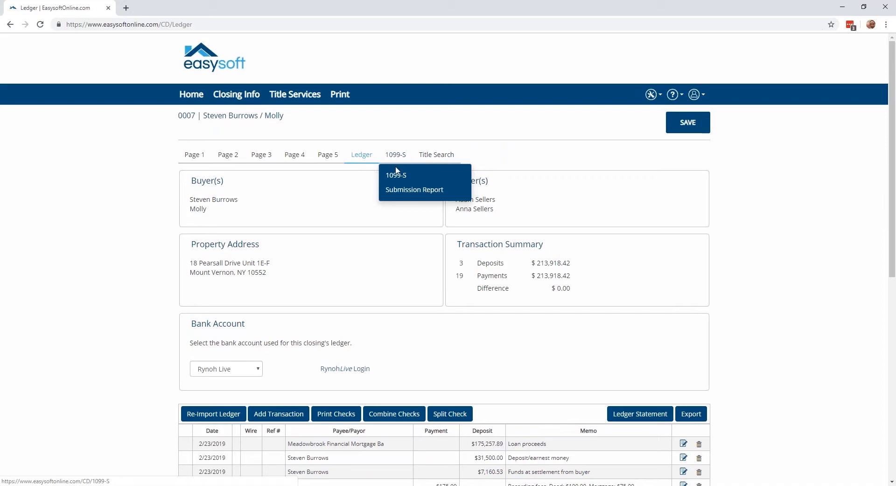
left_click(397, 176)
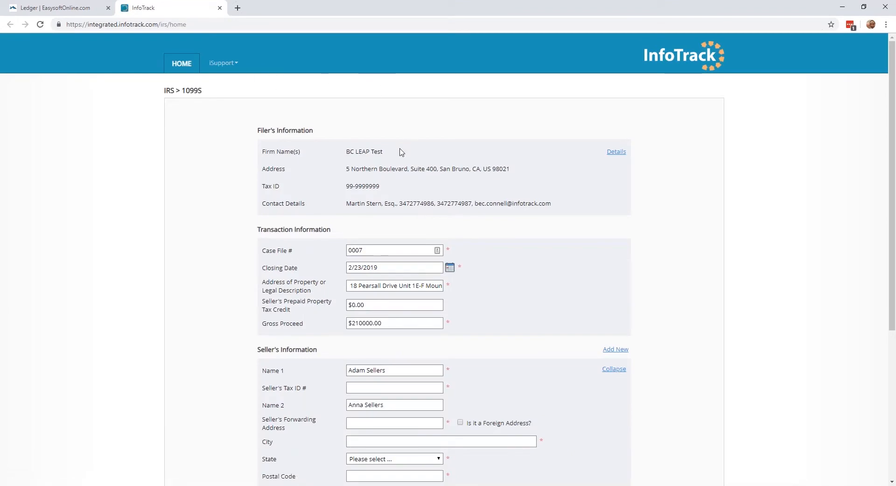
scroll(407, 161, "down", 2)
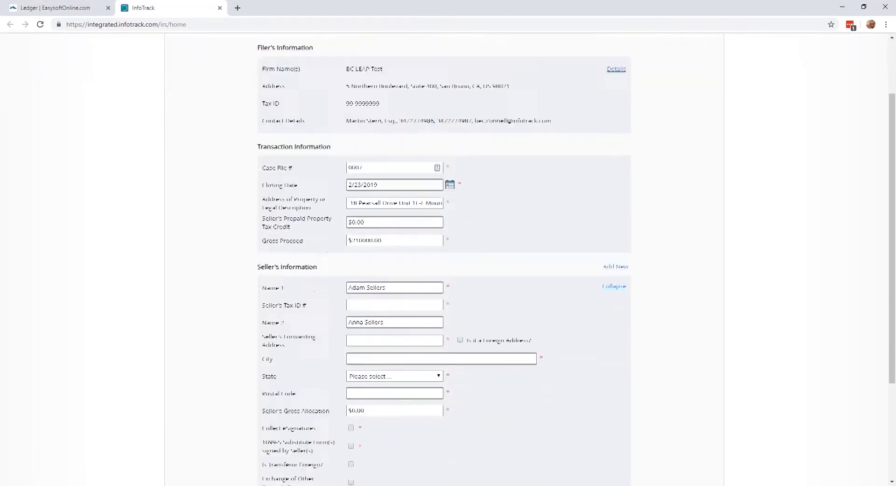
scroll(390, 264, "down", 1)
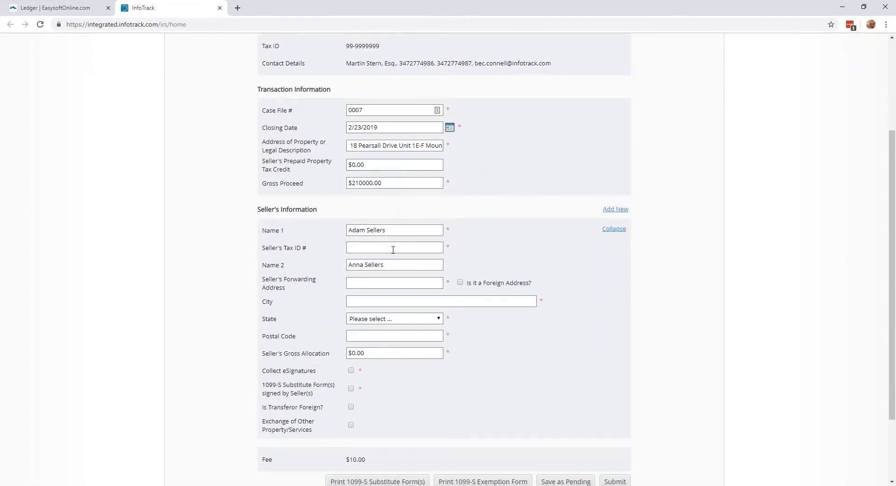
Check the seller's tax ID requirement, the print options and the fee on the 1099-S form, and close the form.
double_click(448, 247)
scroll(443, 256, "down", 2)
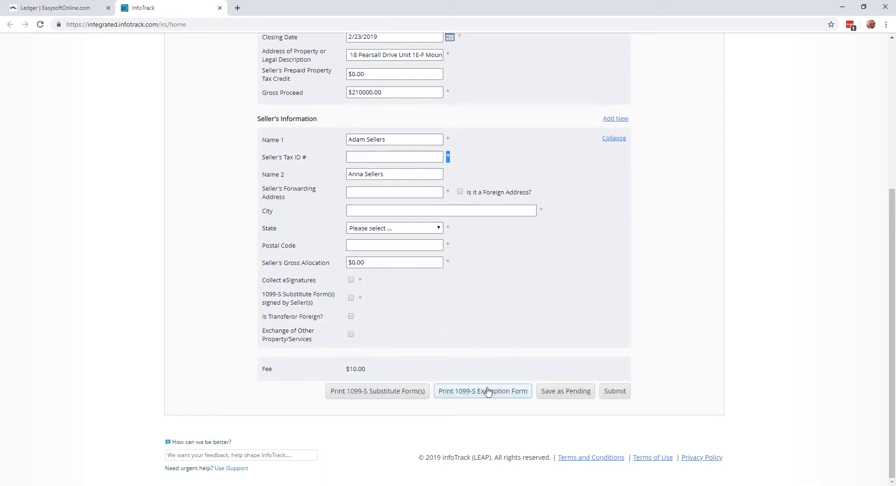
left_click(344, 368)
left_click_drag(345, 371, 372, 372)
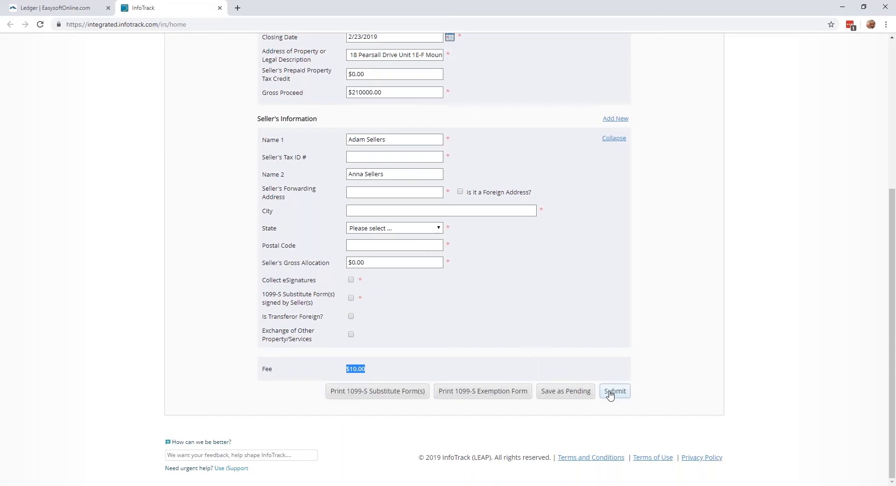
left_click(219, 8)
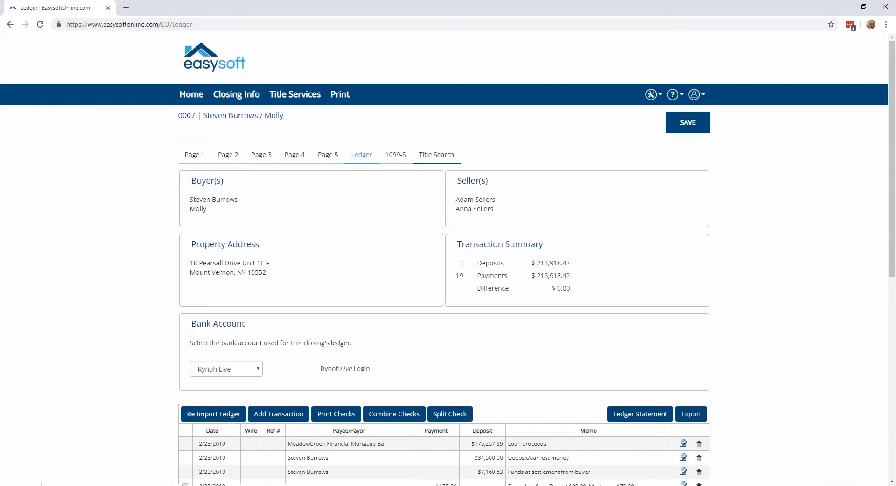
Open the closing's Title Search order form in InfoTrack and review its party and property fields down to the Product Comparison.
left_click(437, 155)
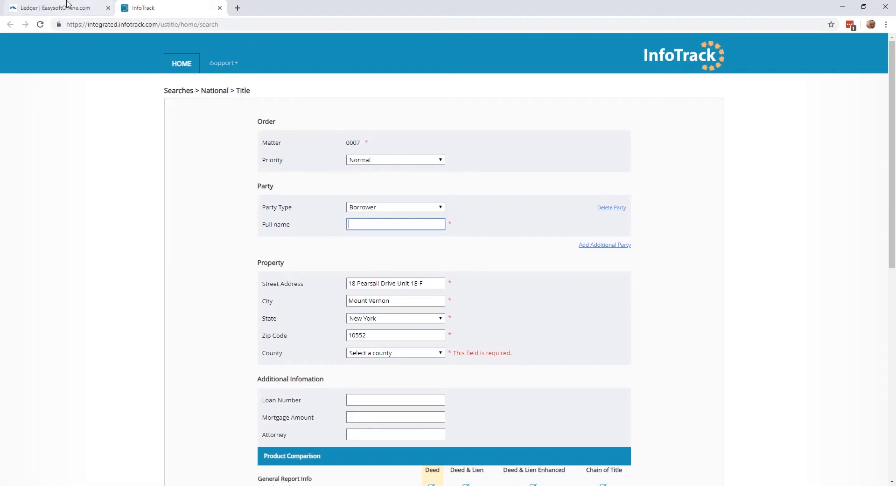
scroll(272, 94, "down", 1)
scroll(272, 93, "down", 8)
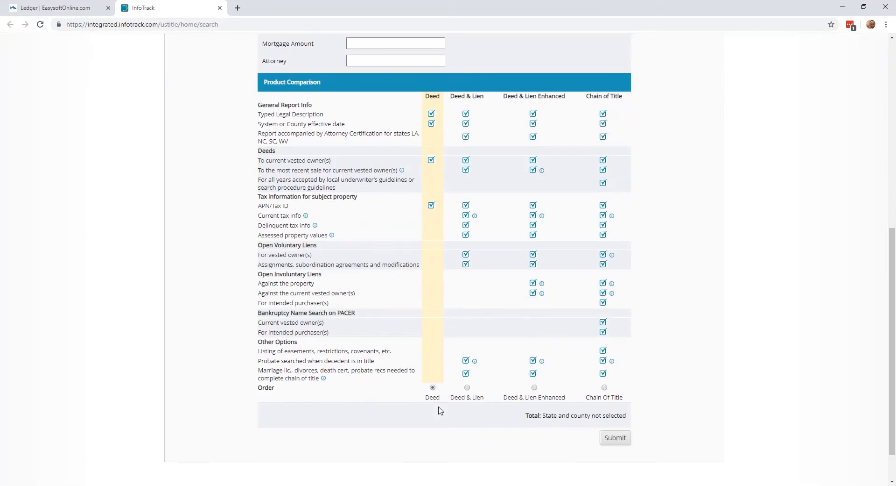
Compare the Deed & Lien, Deed & Lien Enhanced and Chain of Title products, reselect Deed, and close the title search form.
left_click(468, 391)
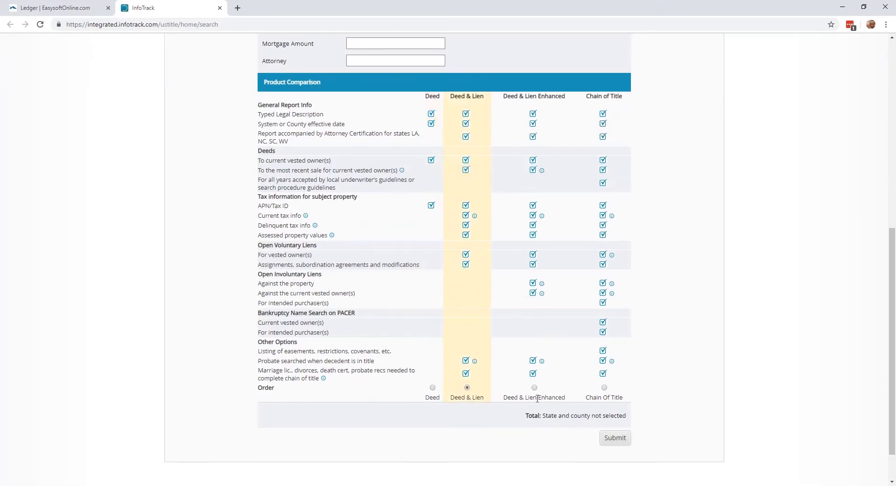
left_click(535, 390)
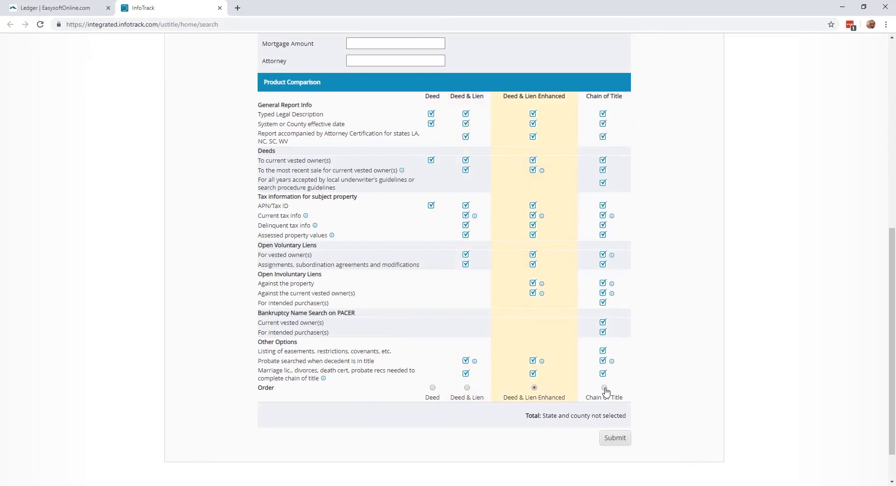
left_click(605, 390)
left_click(432, 388)
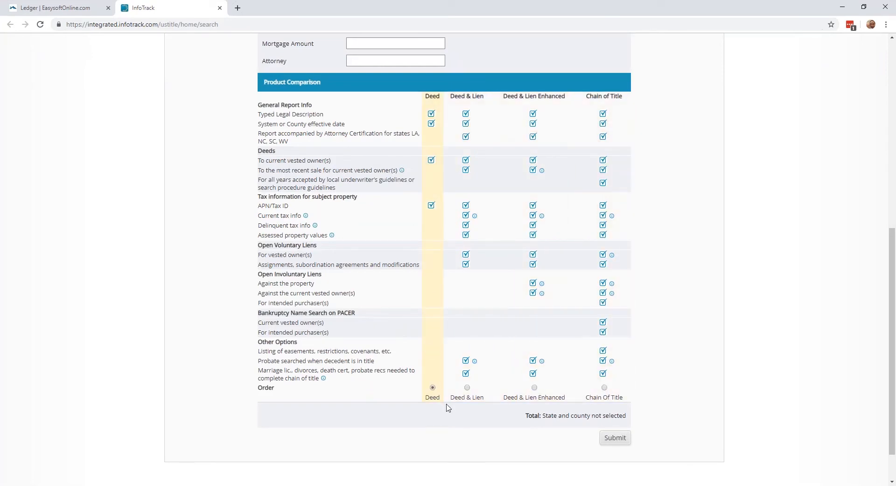
left_click(219, 8)
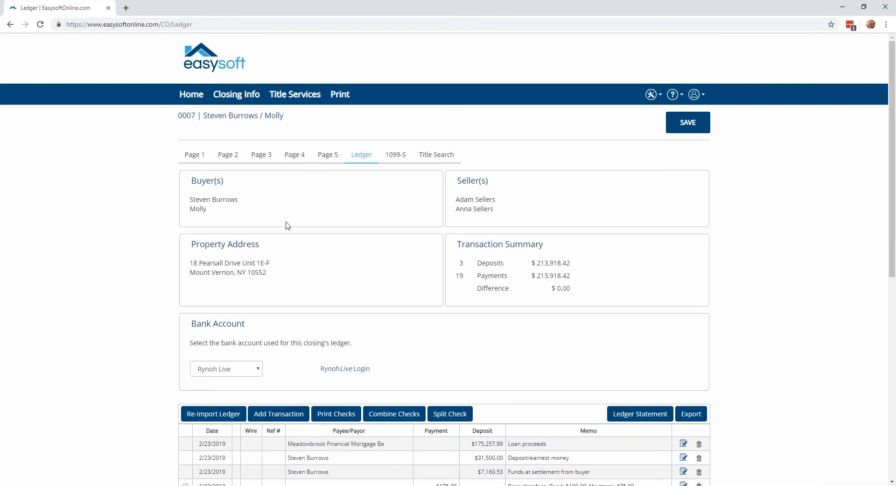
Open the second closing in the home list, a HUD type, and review its Page 1 loan, party, property and settlement agent sections.
left_click(197, 96)
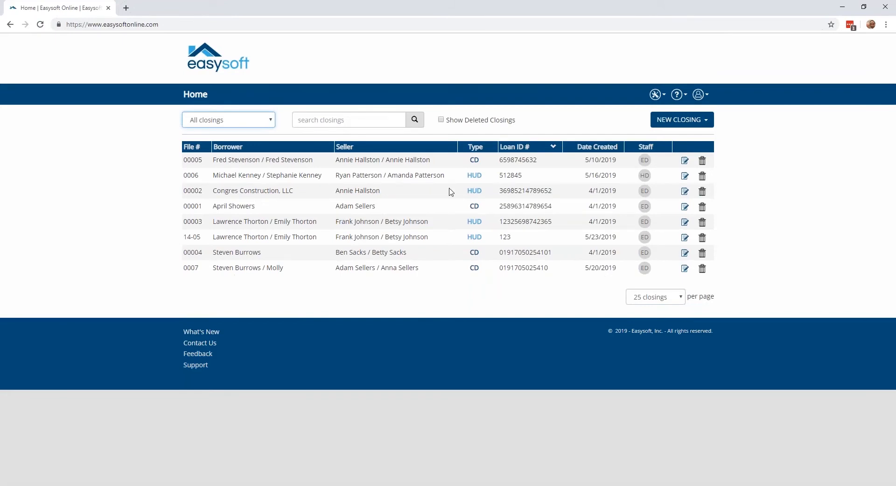
left_click(473, 177)
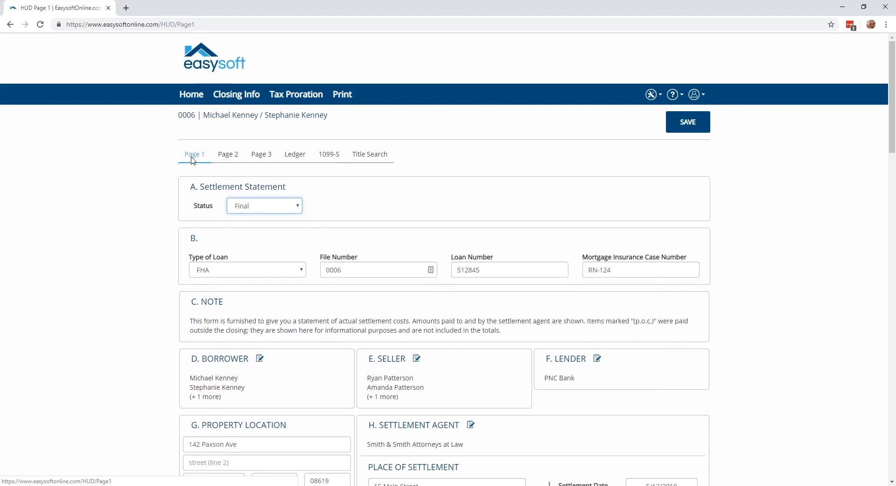
scroll(193, 160, "down", 1)
scroll(193, 160, "down", 2)
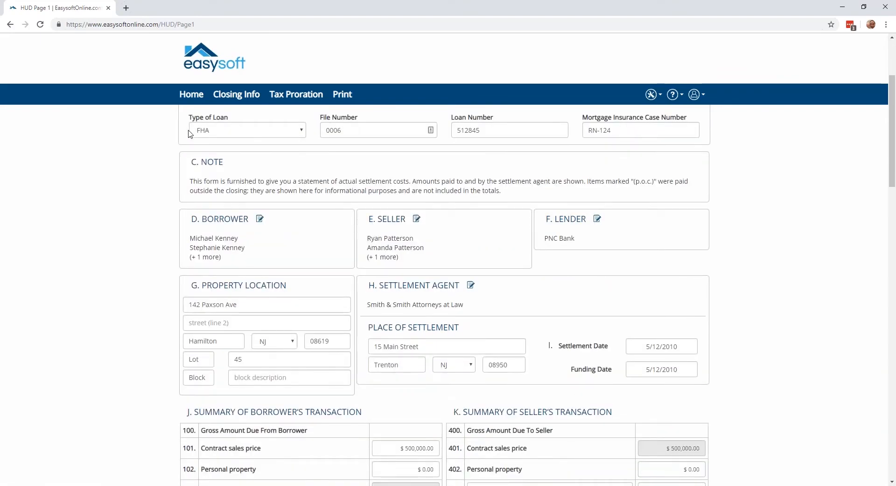
scroll(191, 188, "down", 1)
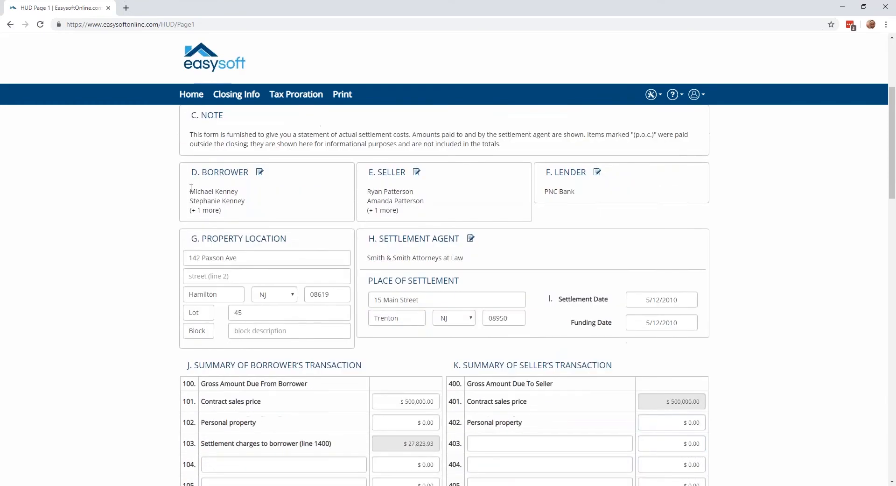
scroll(191, 188, "down", 1)
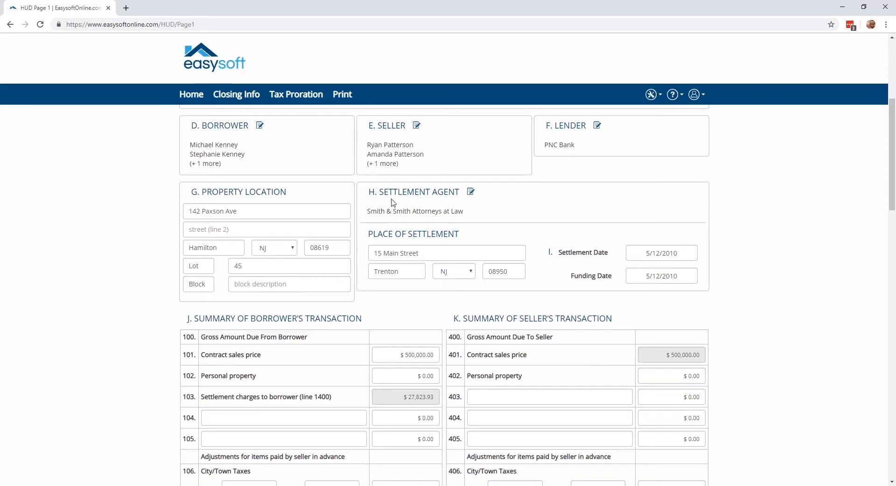
Read through the borrower's and seller's transaction summaries on HUD Page 1, down to the cash at settlement lines.
scroll(392, 202, "down", 3)
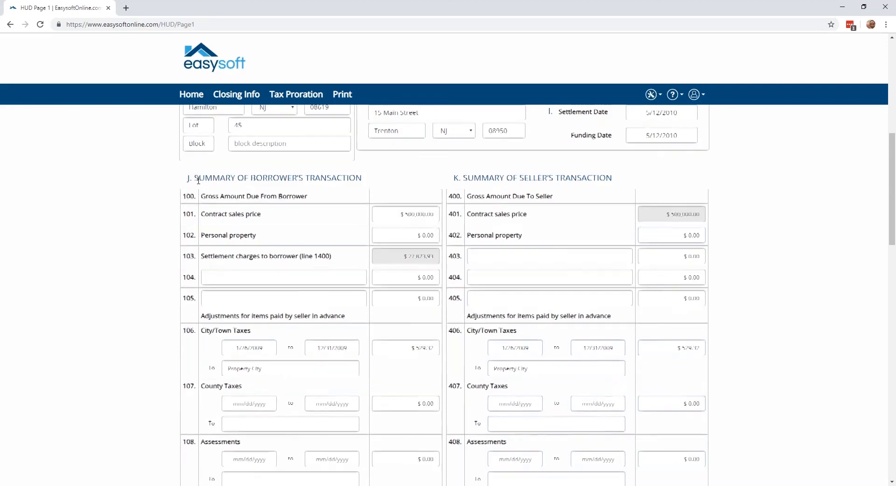
scroll(200, 183, "down", 1)
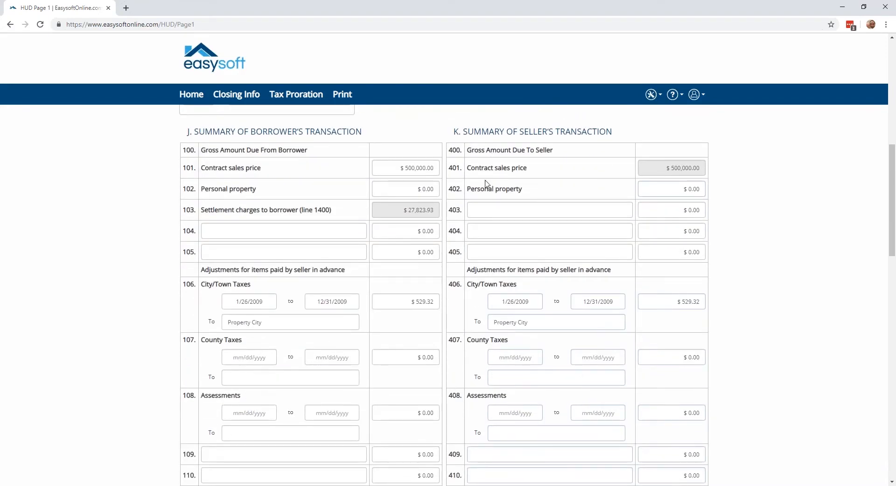
scroll(264, 178, "down", 1)
scroll(254, 174, "down", 7)
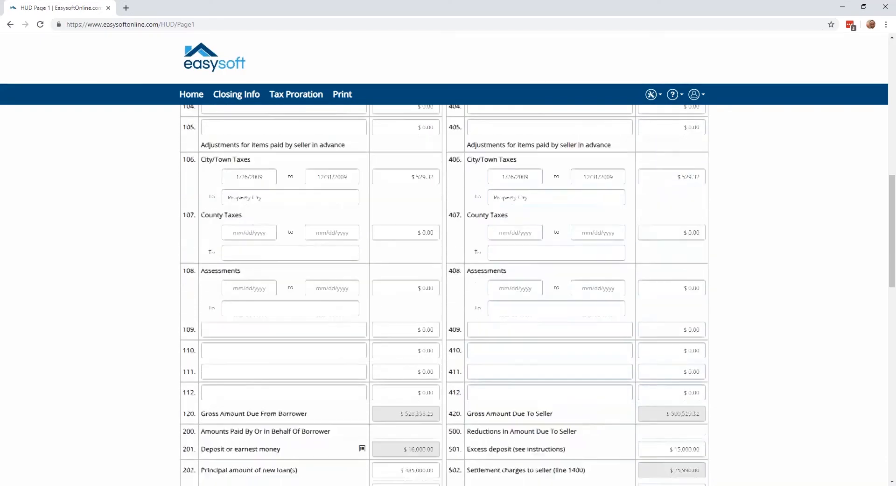
scroll(254, 173, "down", 7)
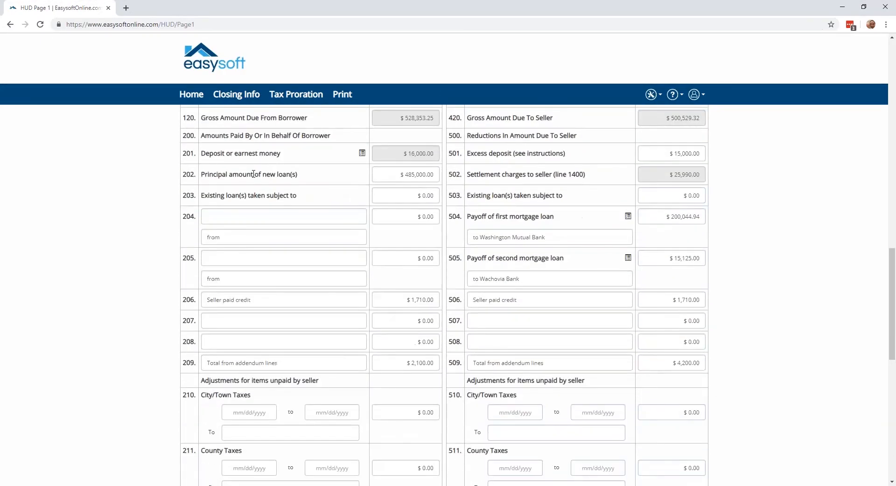
scroll(253, 174, "down", 4)
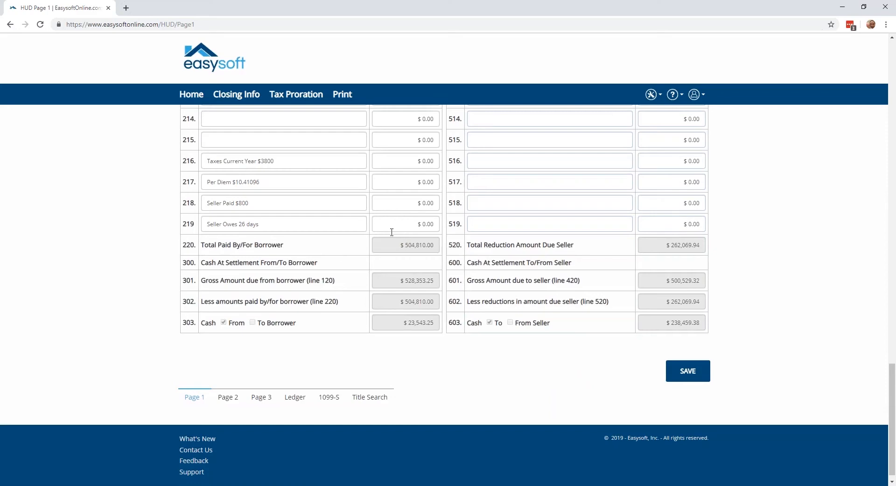
Open HUD Page 2 and review the broker fees, loan items, prepaid items and reserves in the Settlement Charges.
left_click(228, 397)
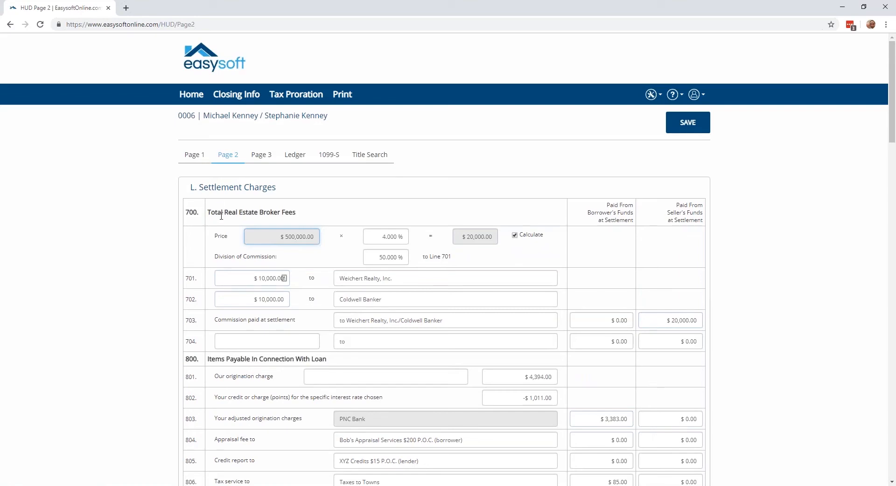
scroll(200, 227, "down", 3)
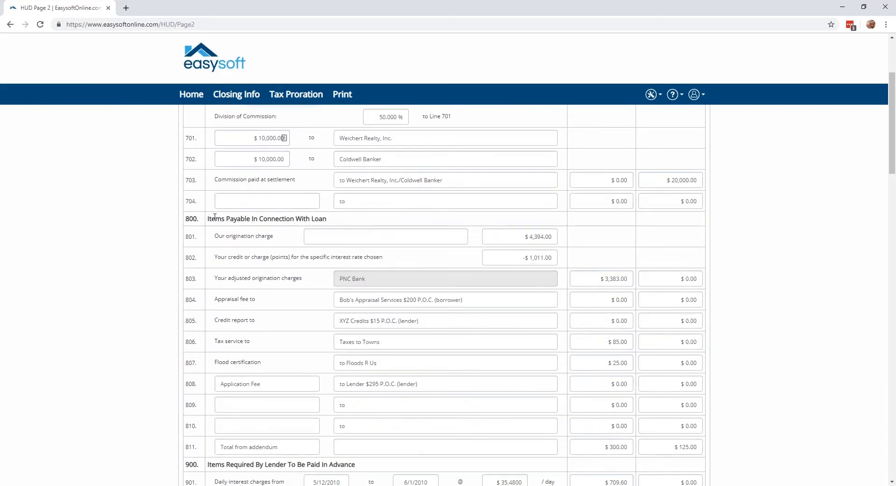
scroll(218, 228, "down", 5)
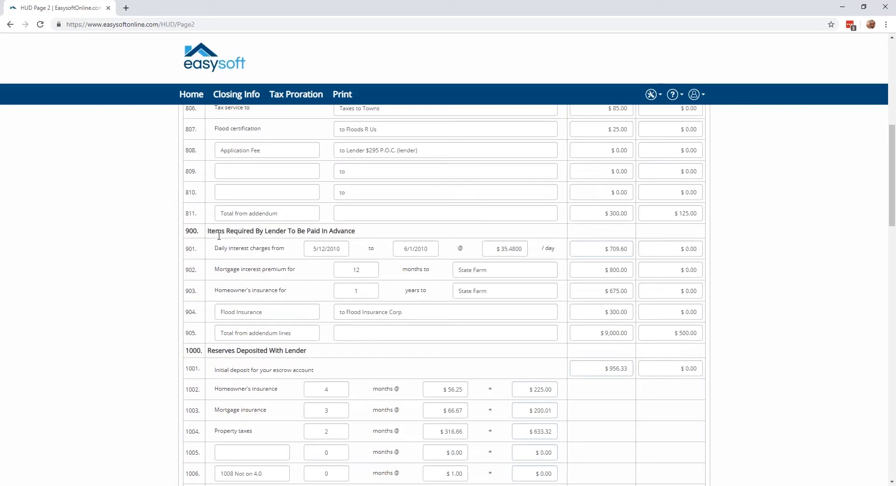
scroll(219, 236, "down", 3)
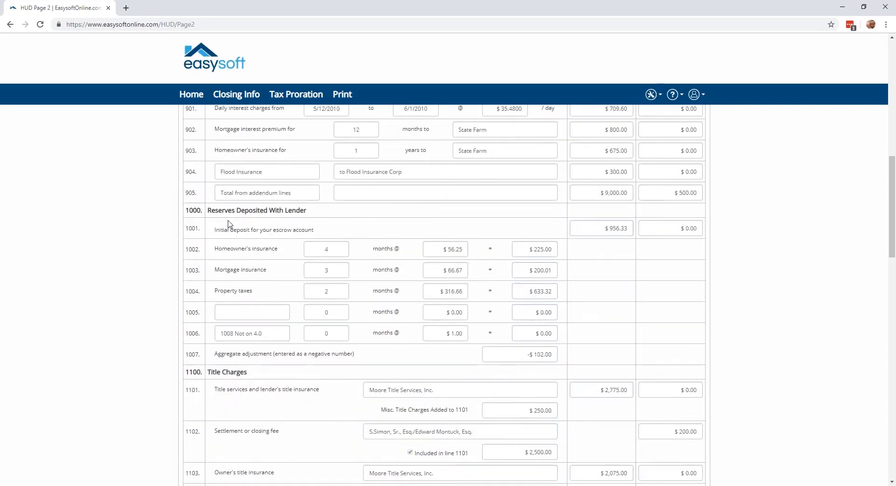
View the state calculation options for Government Recording and Transfer Charges, keeping None (use for manual calculation).
scroll(228, 224, "down", 9)
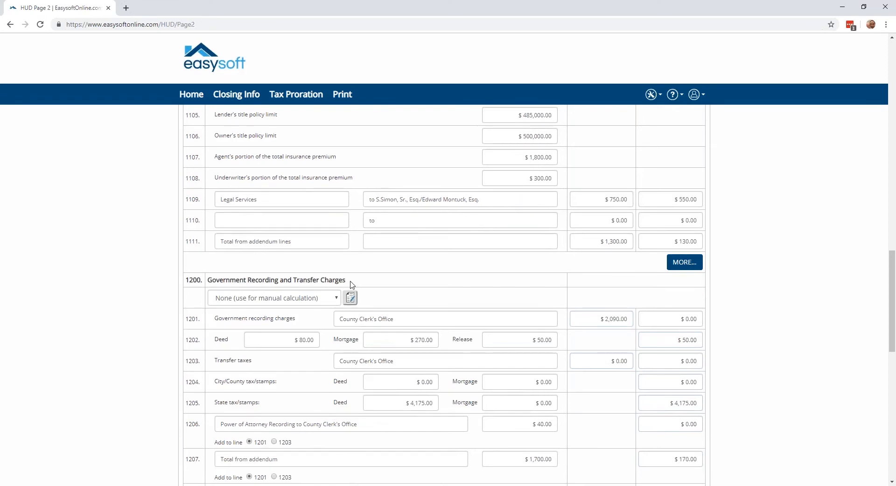
left_click(323, 301)
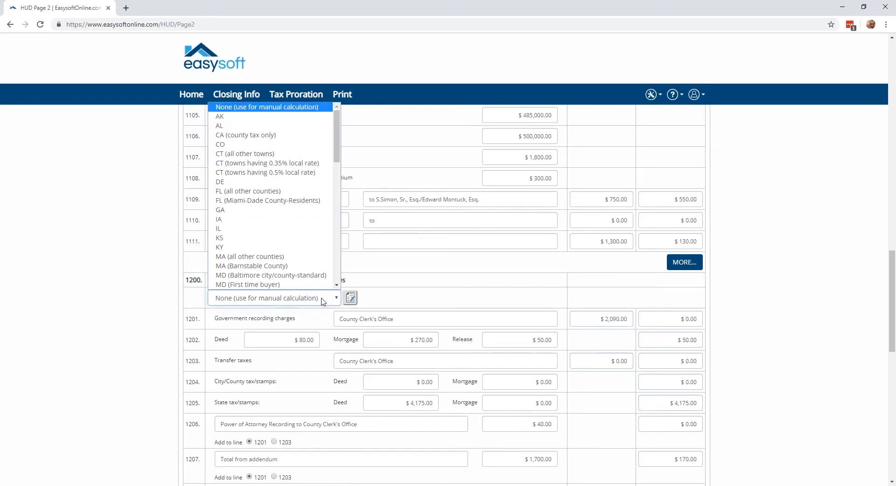
left_click(322, 301)
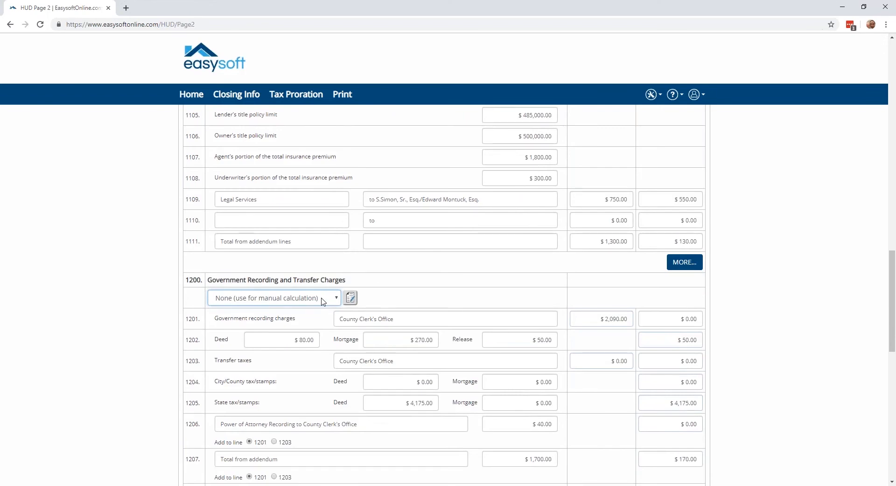
Review the remaining recording charges, the Additional Settlement Charges and the Total Settlement Charges line at the end of HUD Page 2.
scroll(323, 301, "down", 5)
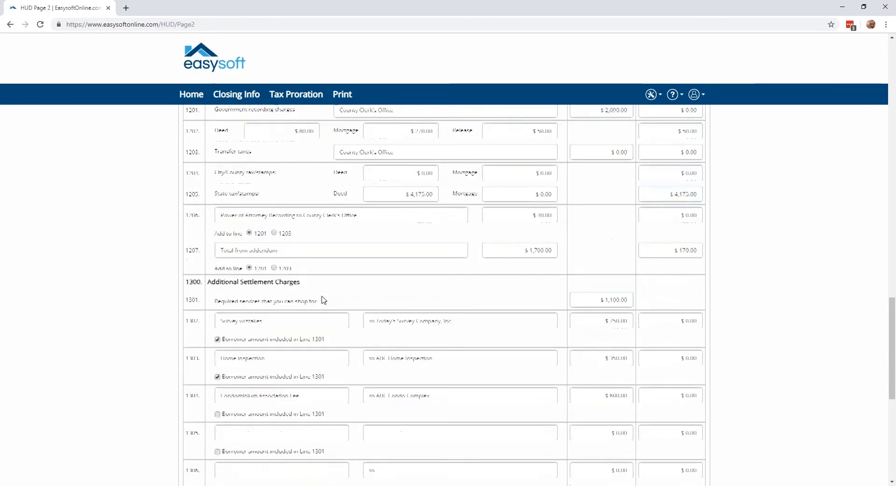
scroll(327, 276, "down", 1)
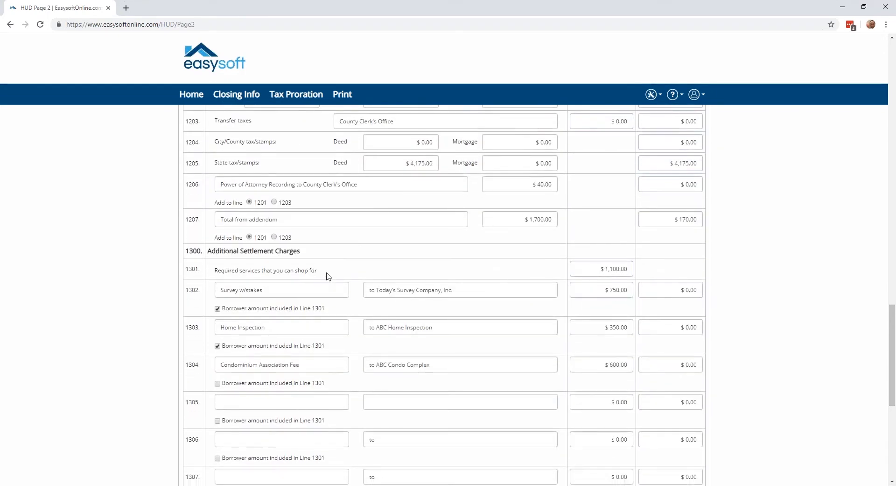
scroll(283, 226, "down", 3)
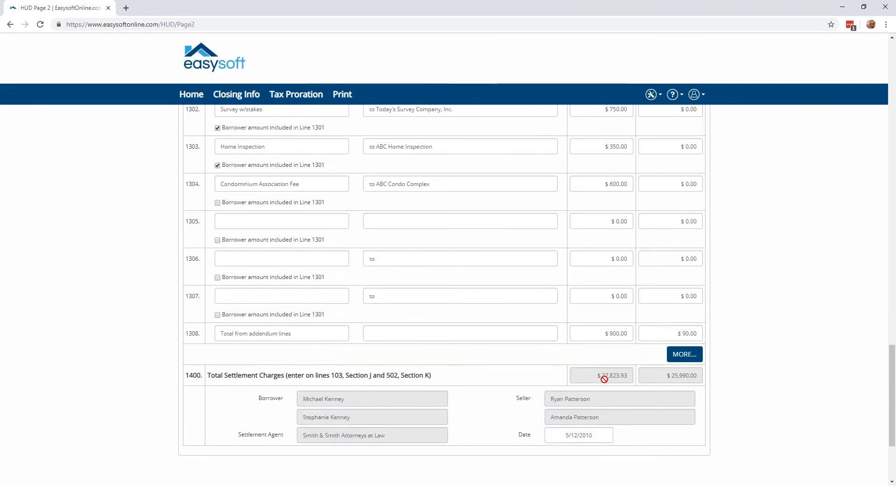
scroll(603, 374, "down", 2)
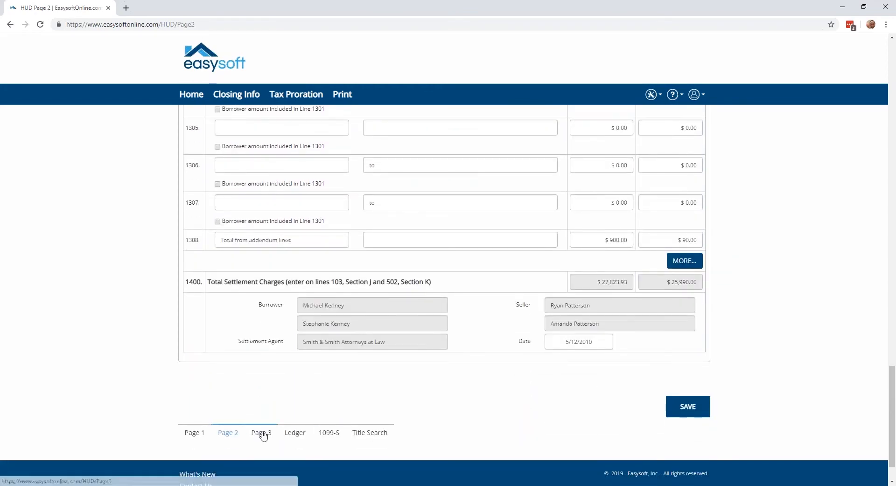
Open HUD Page 3 and review the Comparison of Good Faith Estimate (GFE) and HUD-1 Charges down to the Loan Terms.
left_click(265, 436)
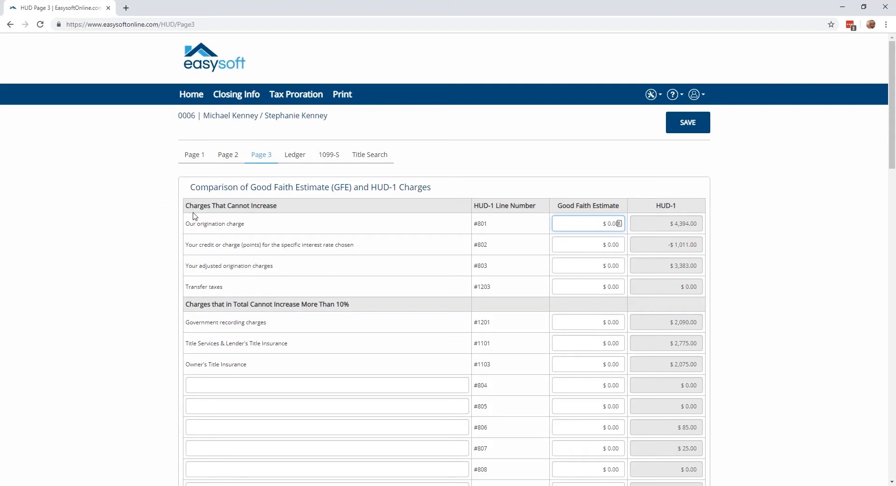
scroll(195, 215, "down", 1)
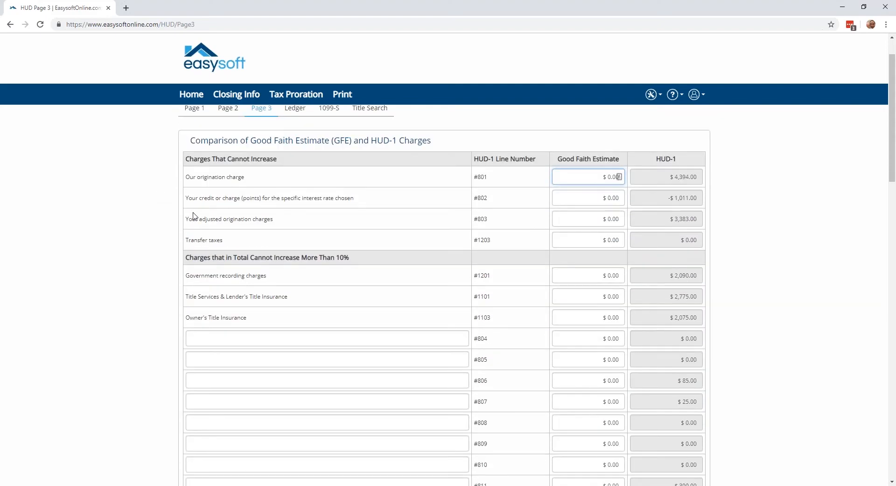
scroll(195, 215, "down", 2)
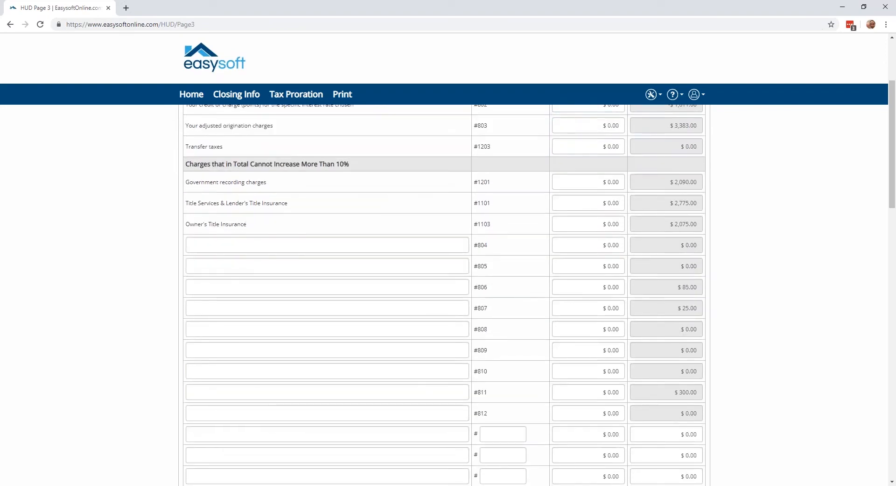
scroll(278, 190, "down", 6)
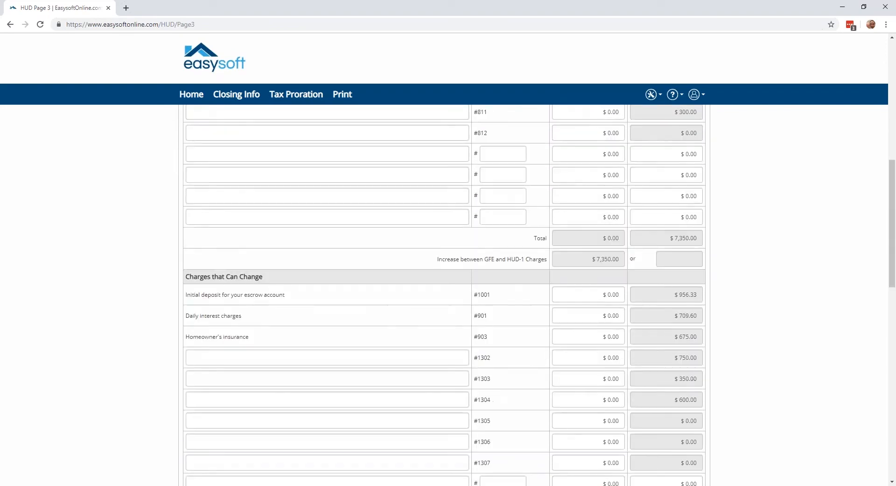
scroll(224, 279, "down", 6)
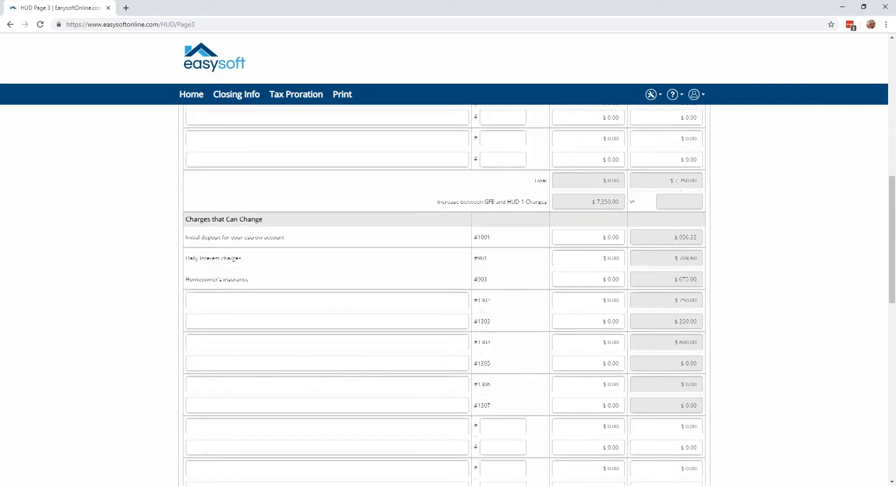
scroll(182, 229, "down", 2)
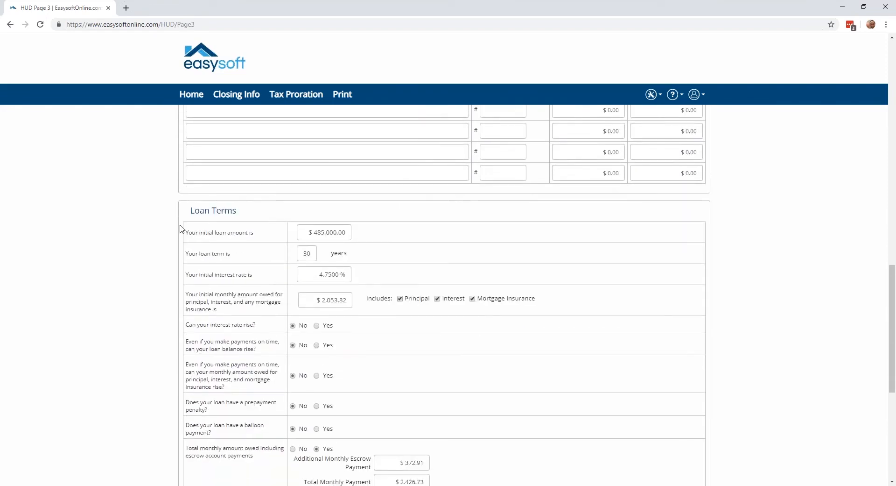
View the extra Loan Terms fields for a rising interest rate and loan balance, keeping both at No, and review the remaining terms.
scroll(278, 236, "down", 1)
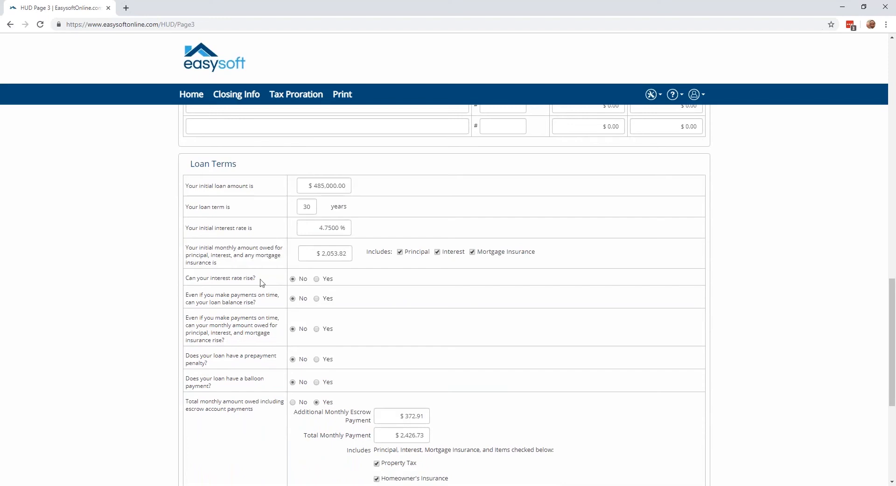
left_click(317, 279)
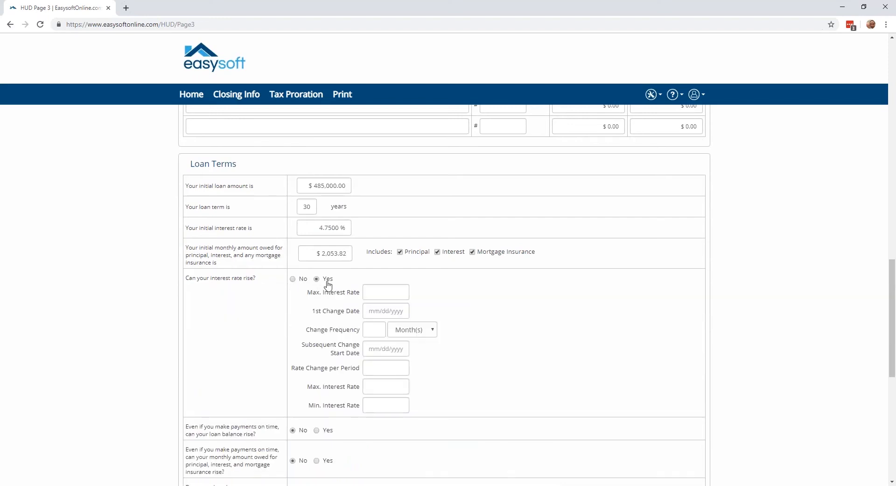
left_click(294, 279)
scroll(280, 283, "down", 1)
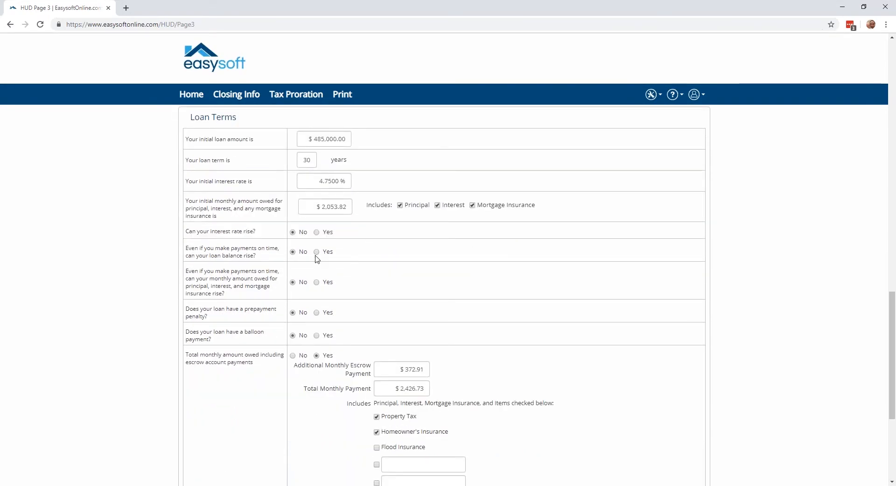
left_click(317, 252)
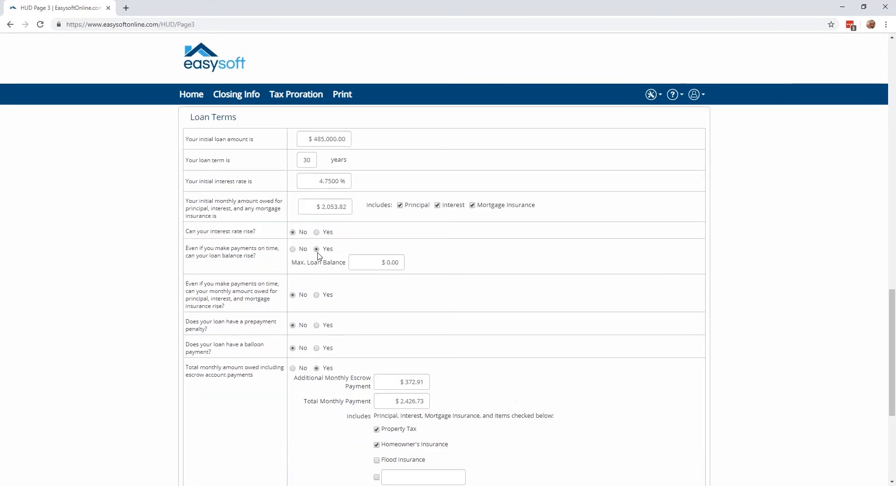
left_click(293, 249)
scroll(294, 257, "down", 4)
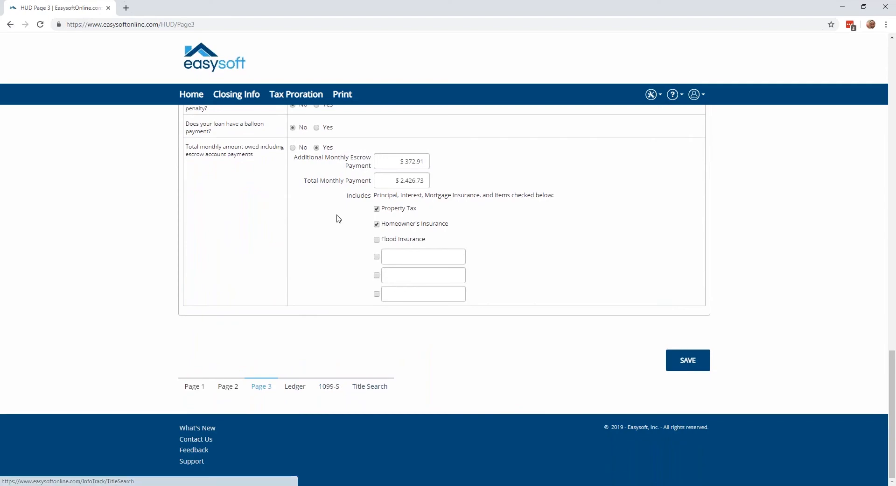
View the print options for the HUD1, from the Standard version to the 2 Page version.
scroll(338, 218, "up", 2)
scroll(339, 218, "up", 20)
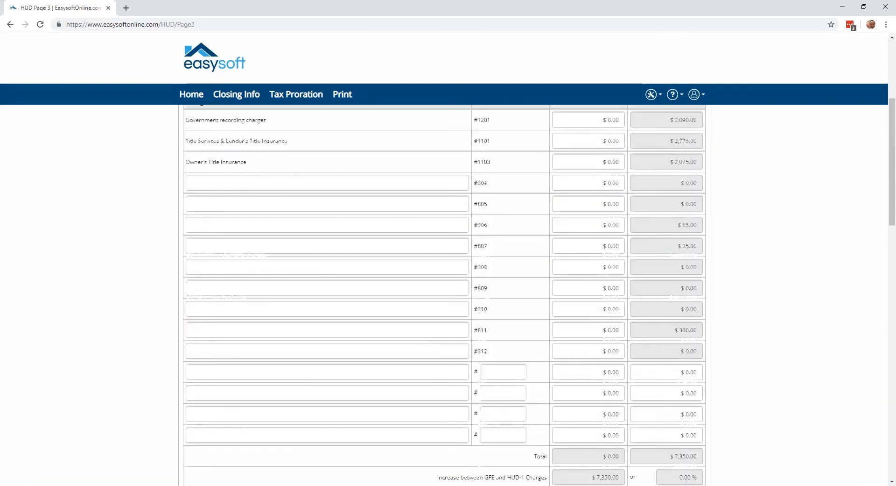
left_click(338, 97)
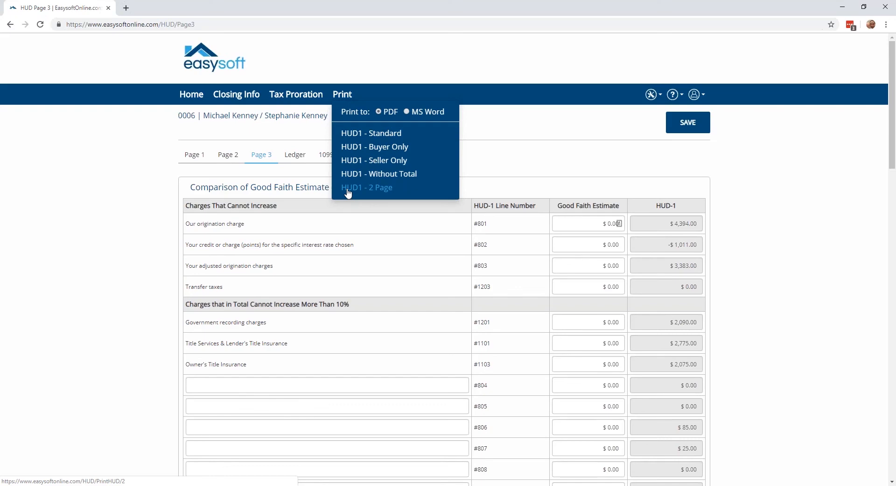
Return to the list of all closings and open the Contact Us page.
left_click(198, 98)
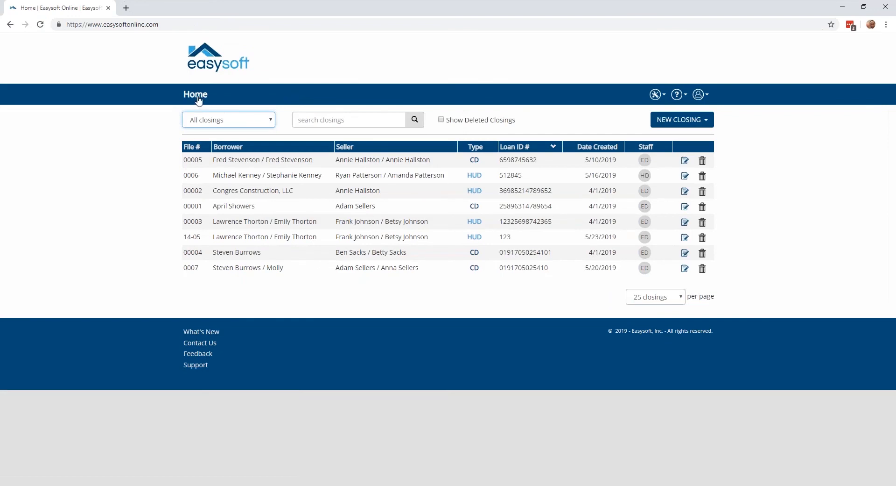
left_click(210, 344)
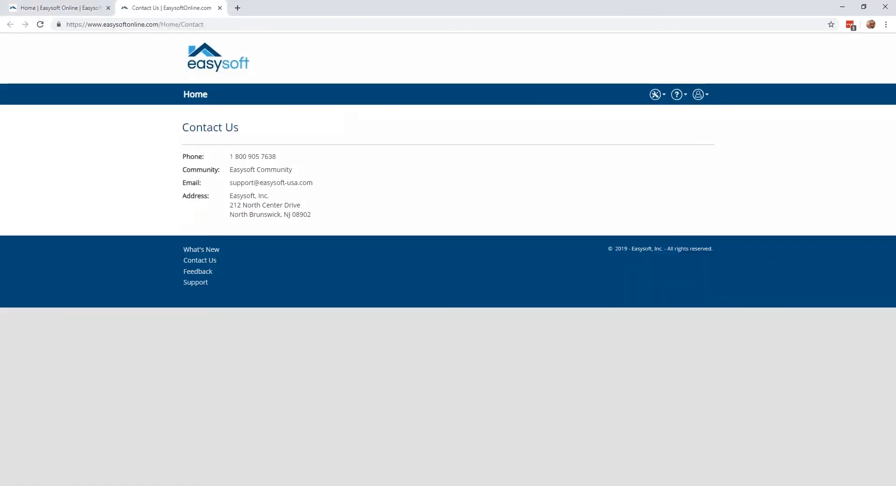